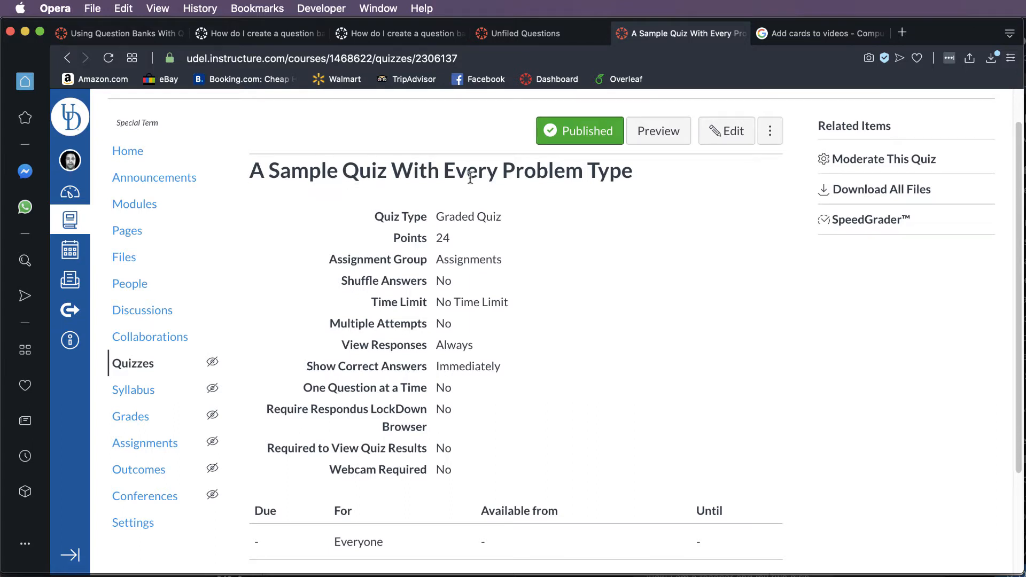
# - Open the sample quiz for editing and show its questions
pyautogui.click(733, 131)
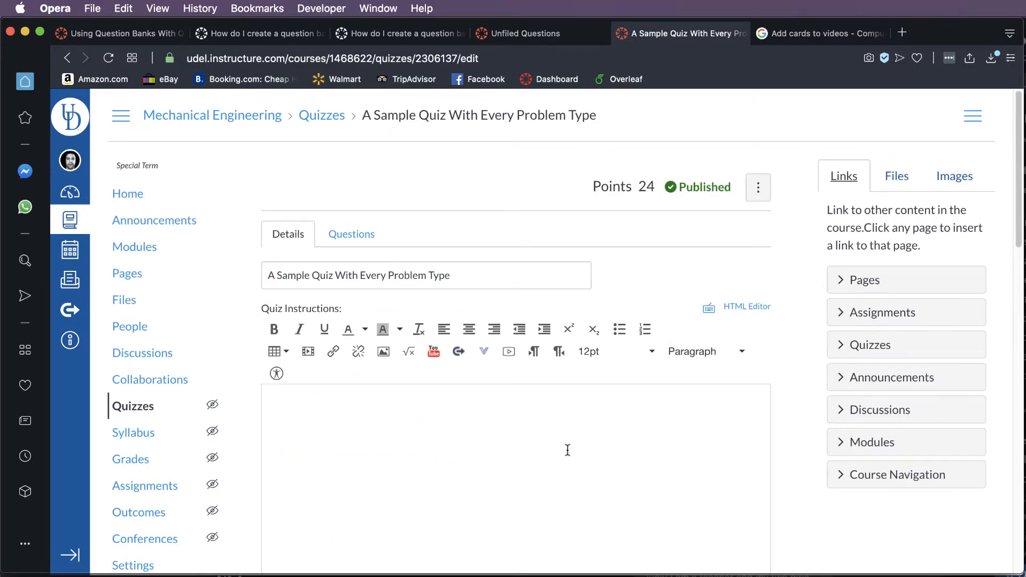
pyautogui.scroll(-2, 554, 409)
pyautogui.scroll(3, 555, 409)
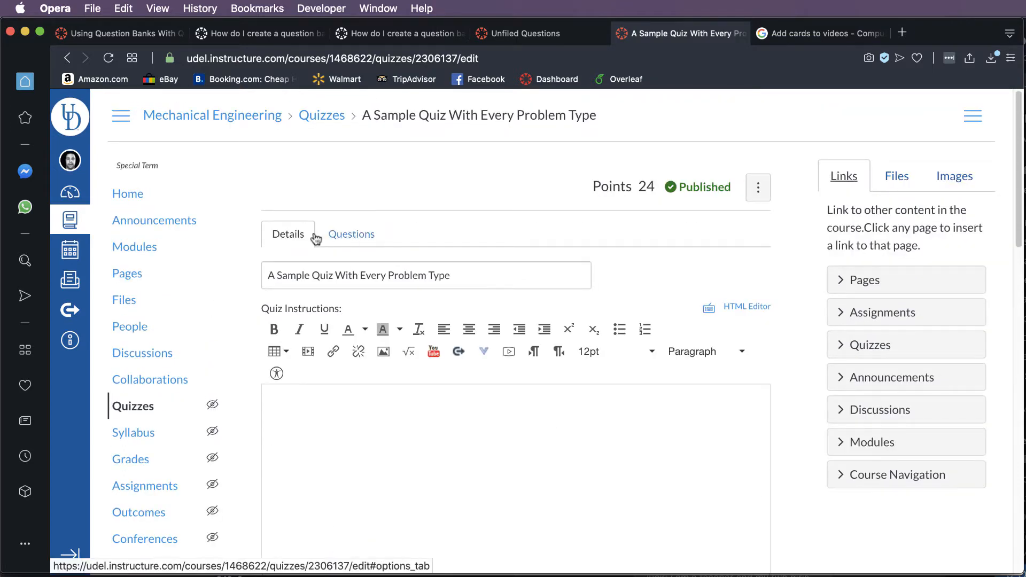
pyautogui.click(359, 236)
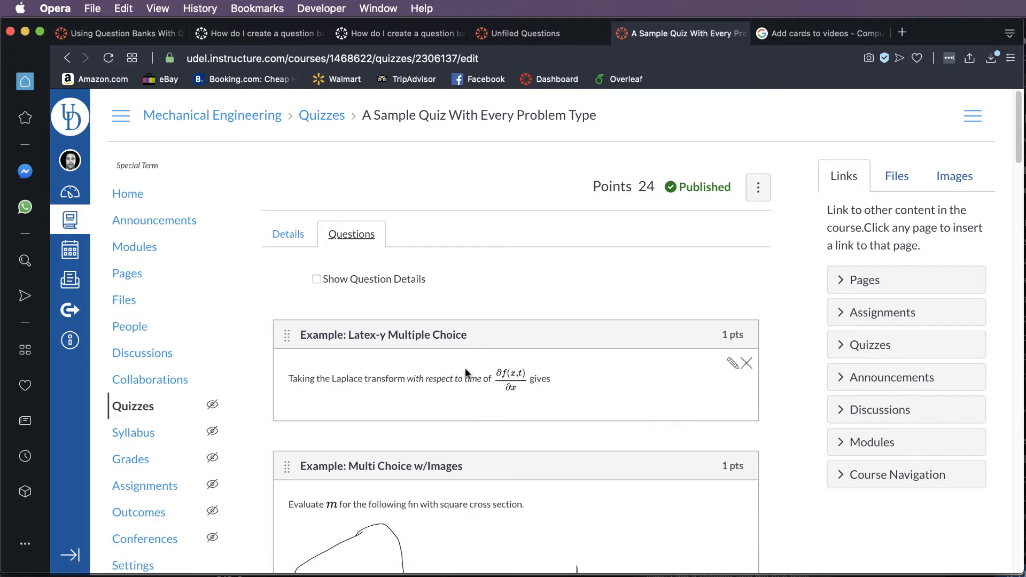
# - Add a new question at the end of the quiz and name it "this is my new question"
pyautogui.scroll(-10, 1002, 289)
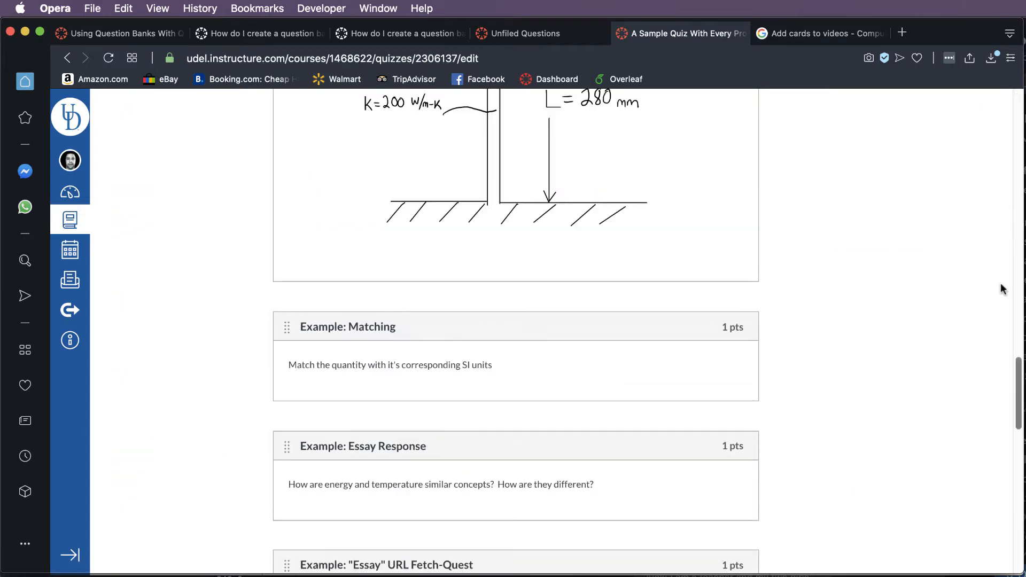
pyautogui.scroll(-10, 1000, 289)
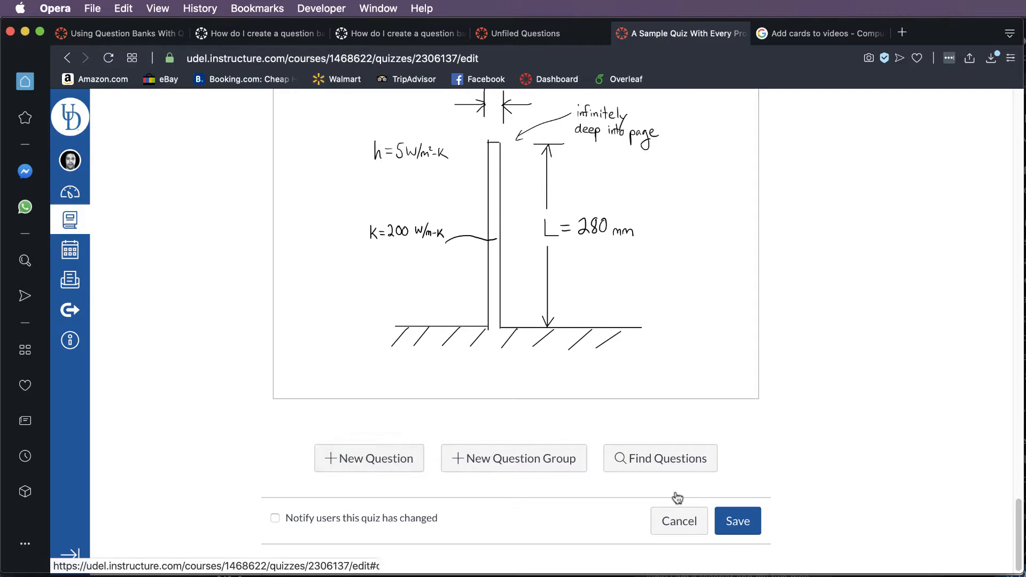
pyautogui.click(361, 470)
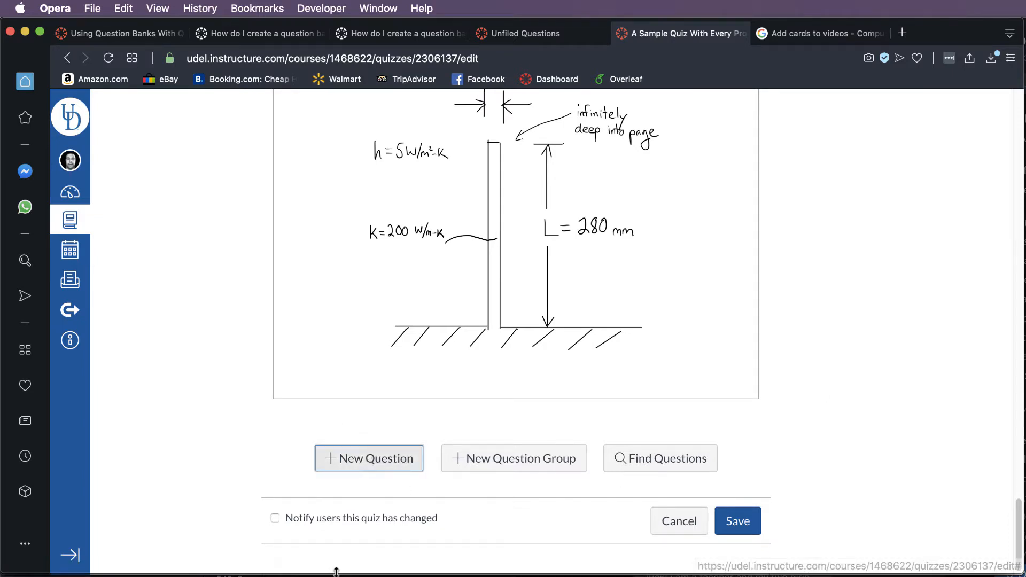
pyautogui.scroll(-6, 836, 451)
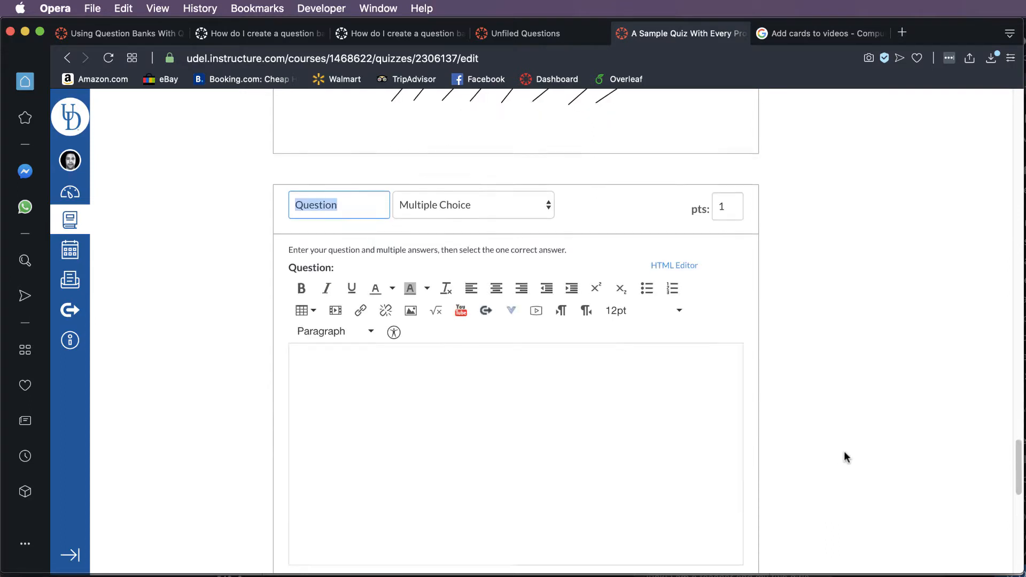
pyautogui.scroll(2, 845, 451)
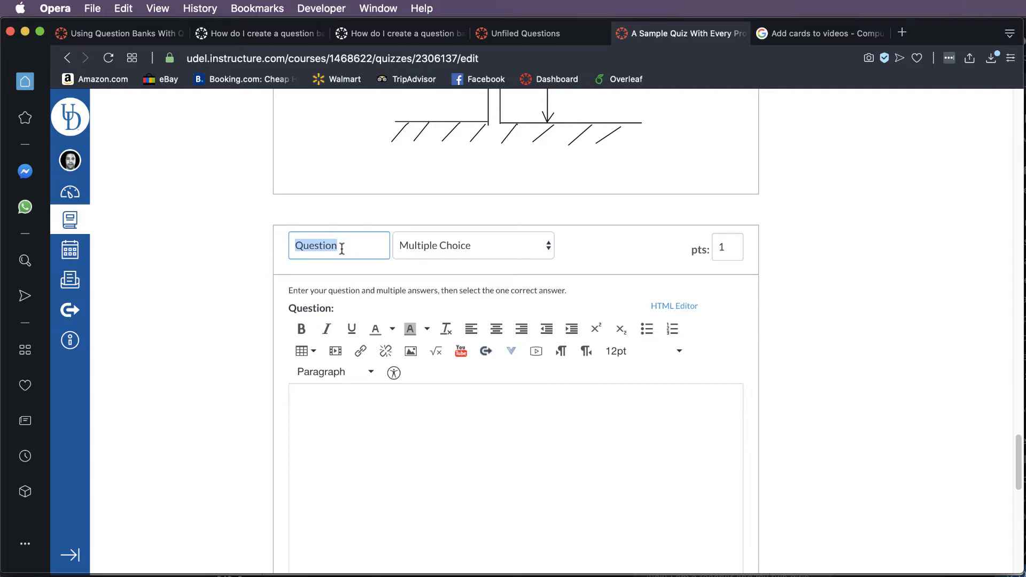
pyautogui.write('this is my ')
pyautogui.write('new')
pyautogui.write(' question')
# - Set the new question's type to Multiple Choice, worth 1 point
pyautogui.click(446, 249)
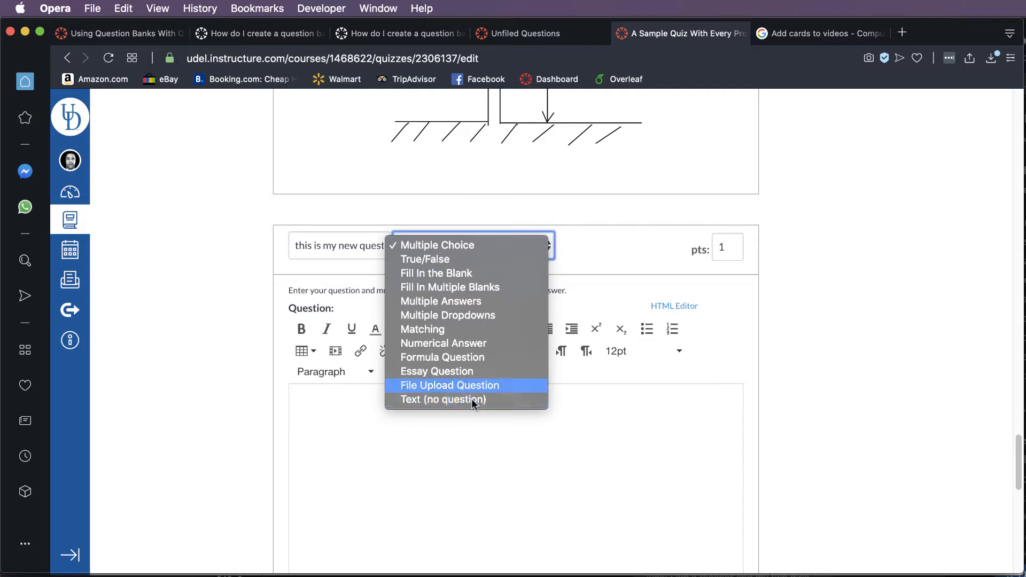
pyautogui.click(425, 246)
pyautogui.click(737, 251)
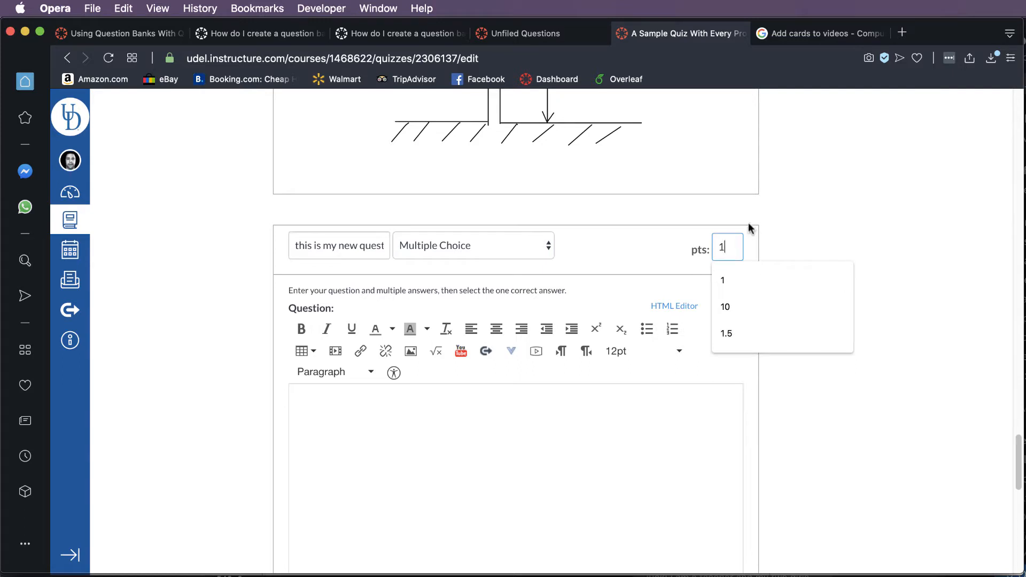
pyautogui.click(949, 268)
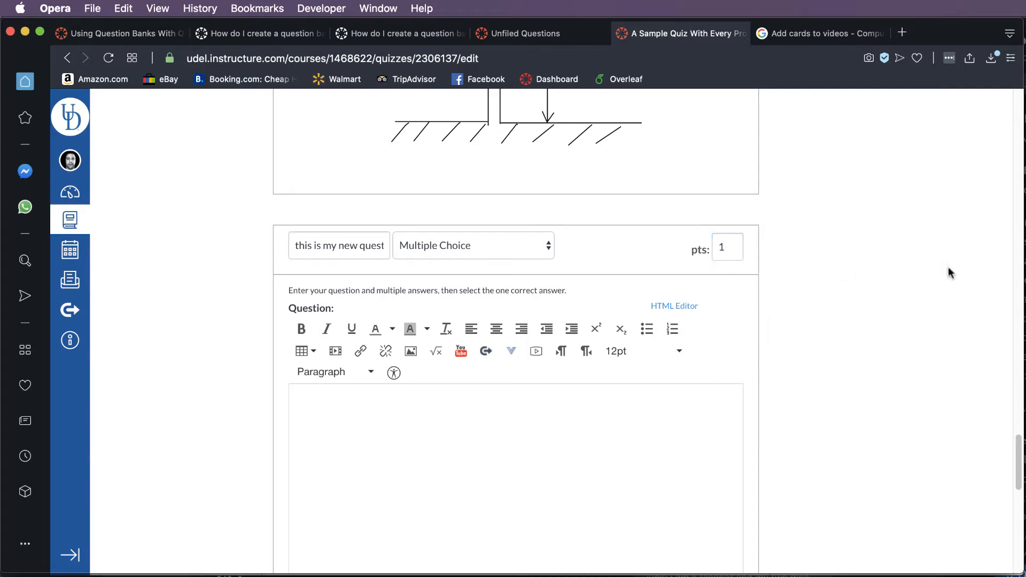
pyautogui.scroll(-4, 860, 450)
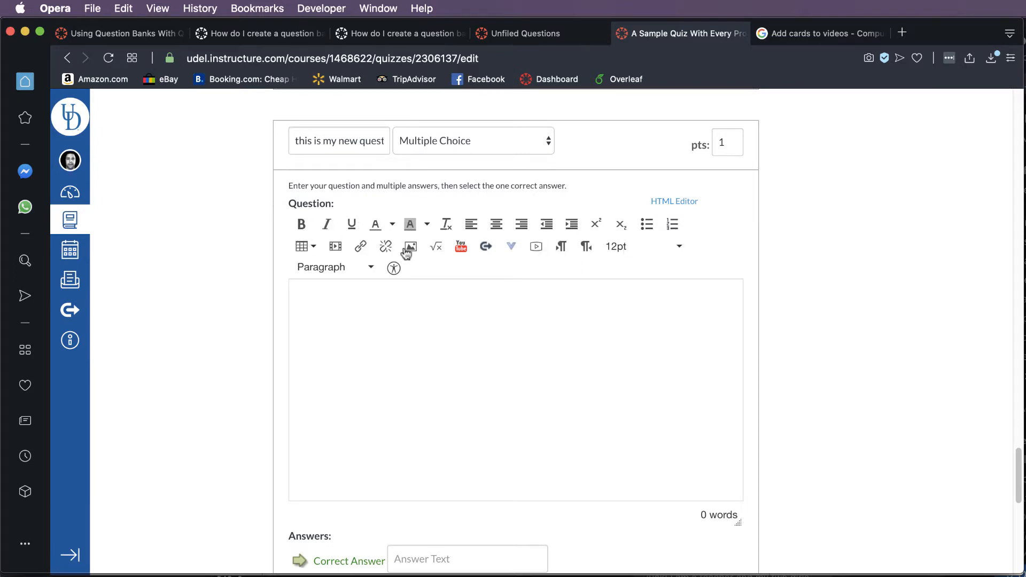
pyautogui.click(356, 327)
pyautogui.write('Choose the right c')
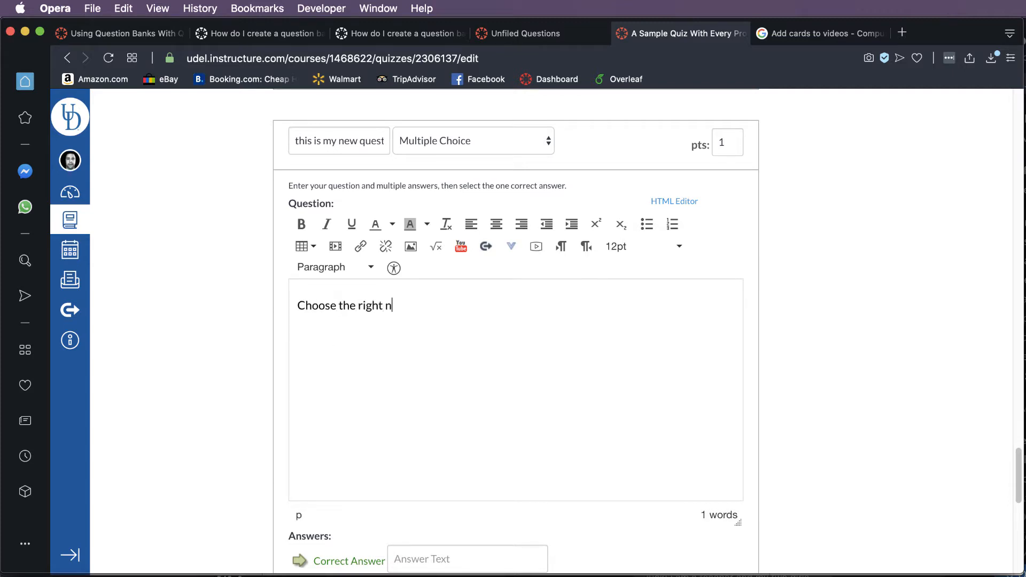
pyautogui.write('h')
pyautogui.write('option....')
pyautogui.press('super+a')
pyautogui.press('BackSpace')
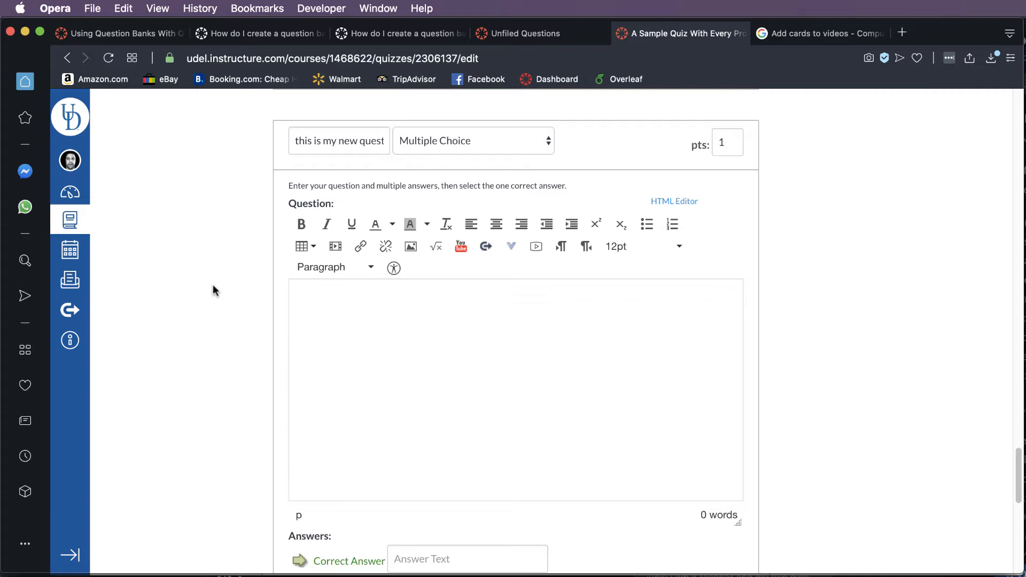
# - Enter the question text "What is the integral \int_0^1 x^2 dx"
pyautogui.write('What is the e integral')
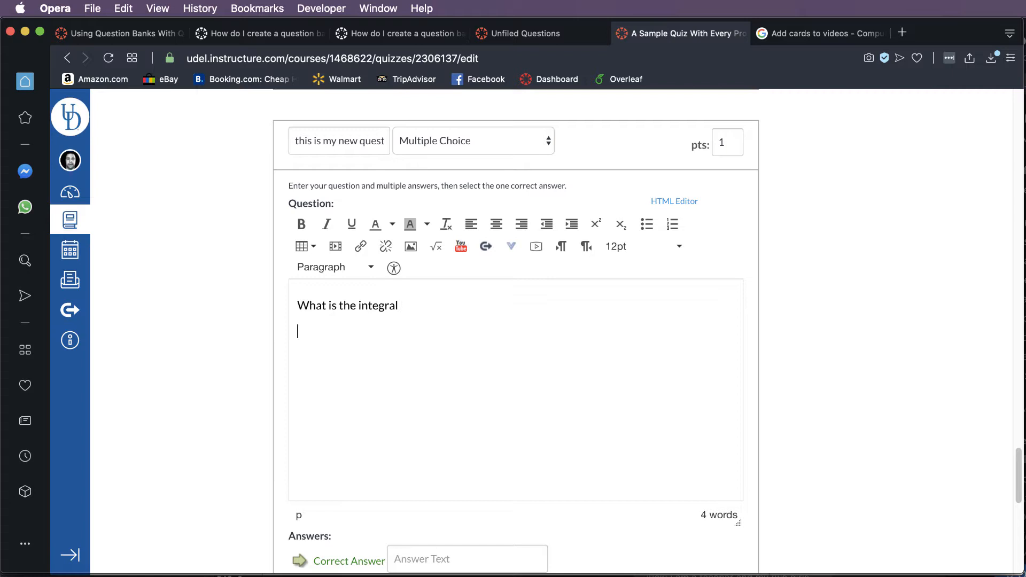
pyautogui.write('\\int_0^')
pyautogui.write('1 x^2 dx')
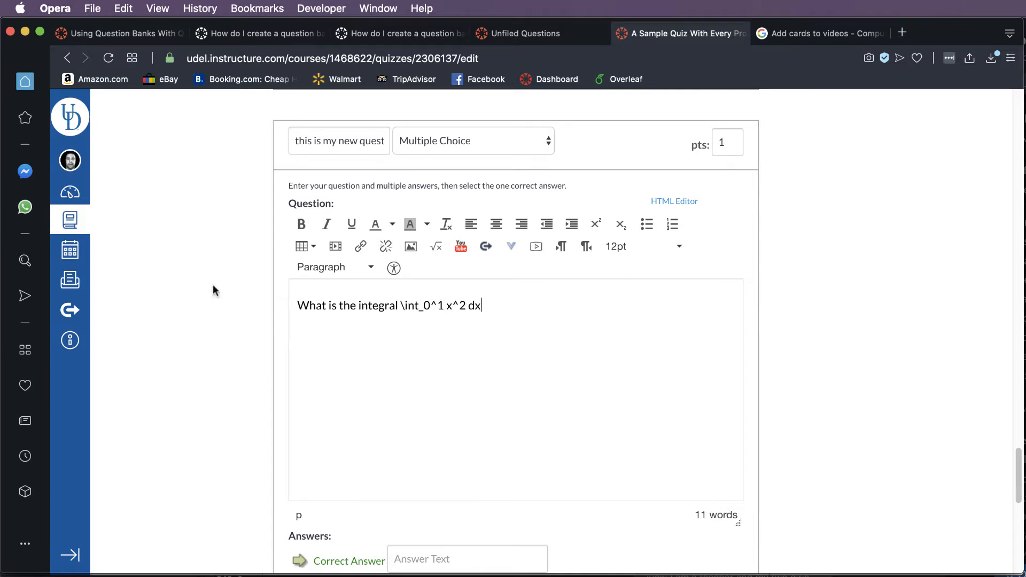
# - Convert the LaTeX integral in the question text into an inserted equation and end the sentence with a question mark
pyautogui.moveTo(401, 305); pyautogui.dragTo(481, 308)
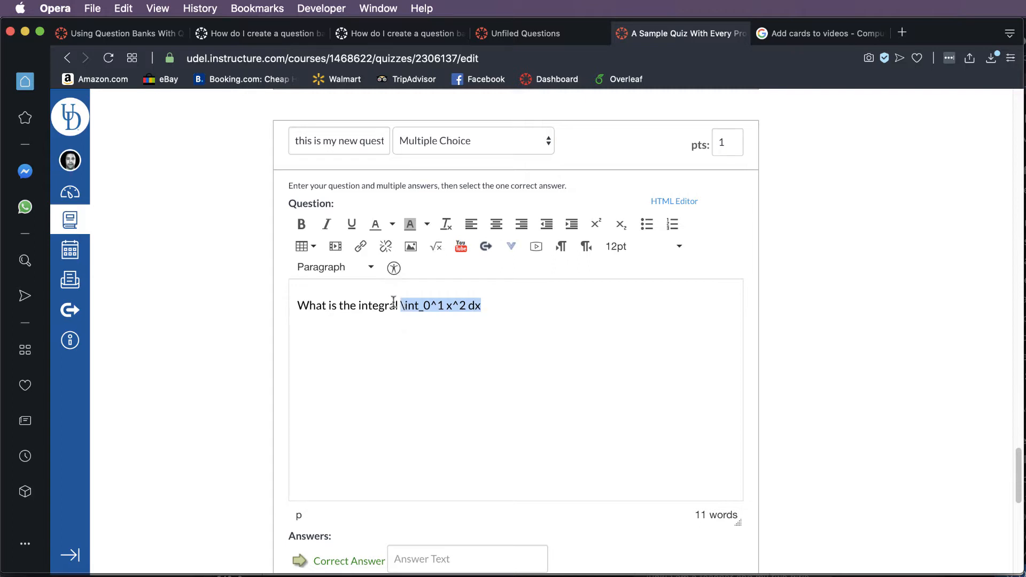
pyautogui.click(435, 247)
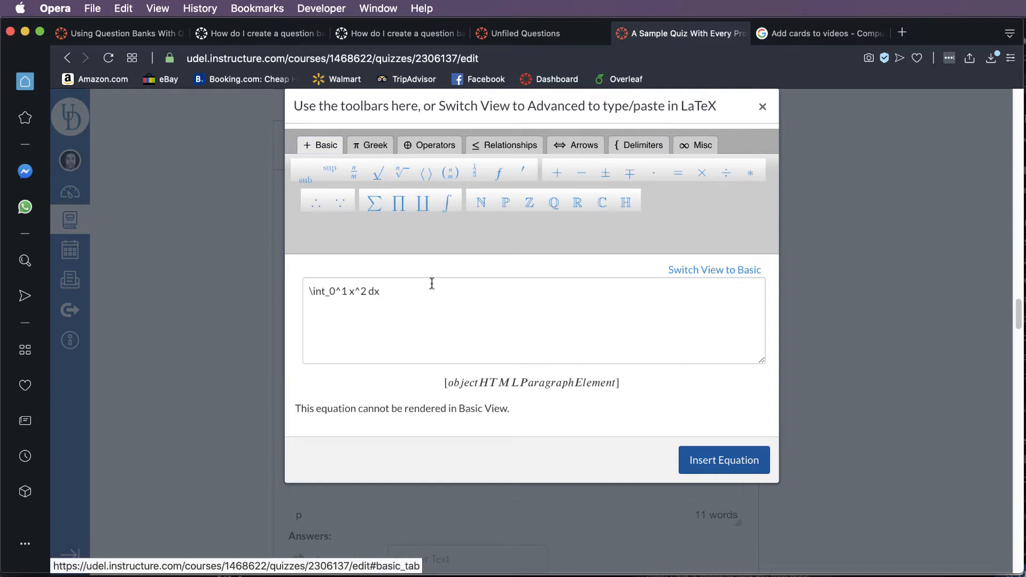
pyautogui.click(412, 289)
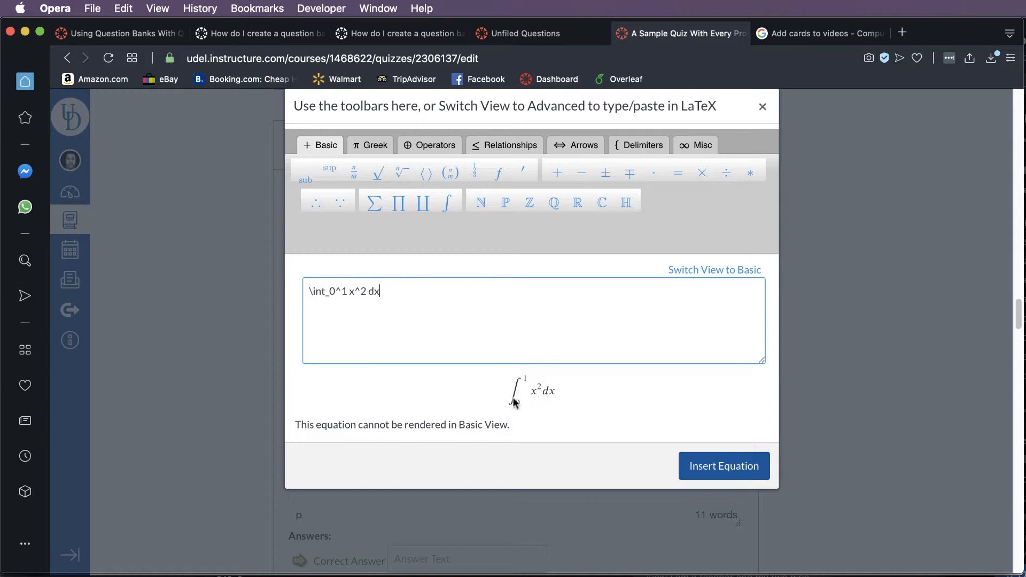
pyautogui.click(732, 465)
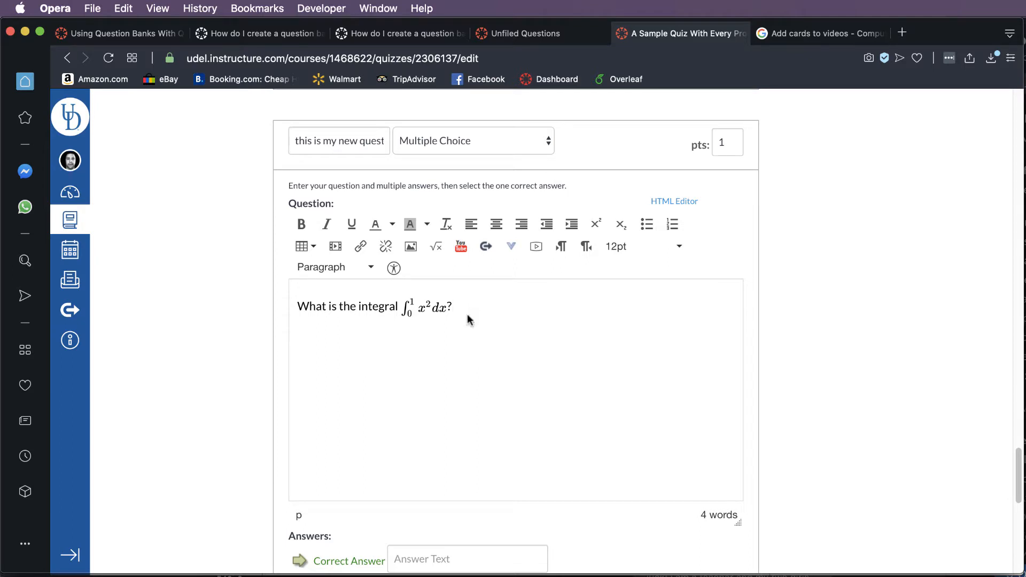
# - Open the equation editor and look through its Greek, Operators, Relationships, Arrows, Delimiters, Misc and Basic symbol sets
pyautogui.click(445, 251)
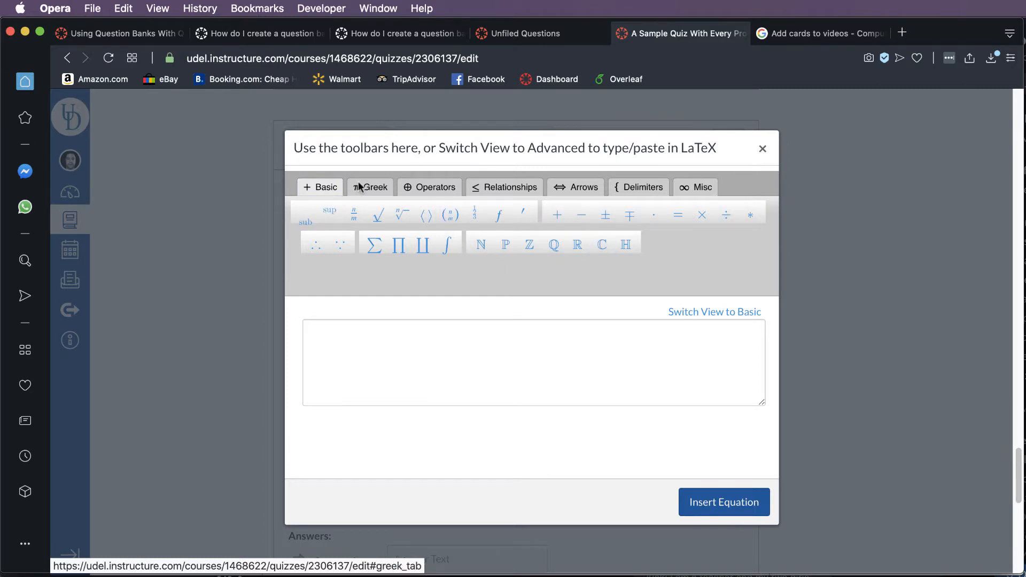
pyautogui.click(377, 188)
pyautogui.click(434, 190)
pyautogui.click(514, 192)
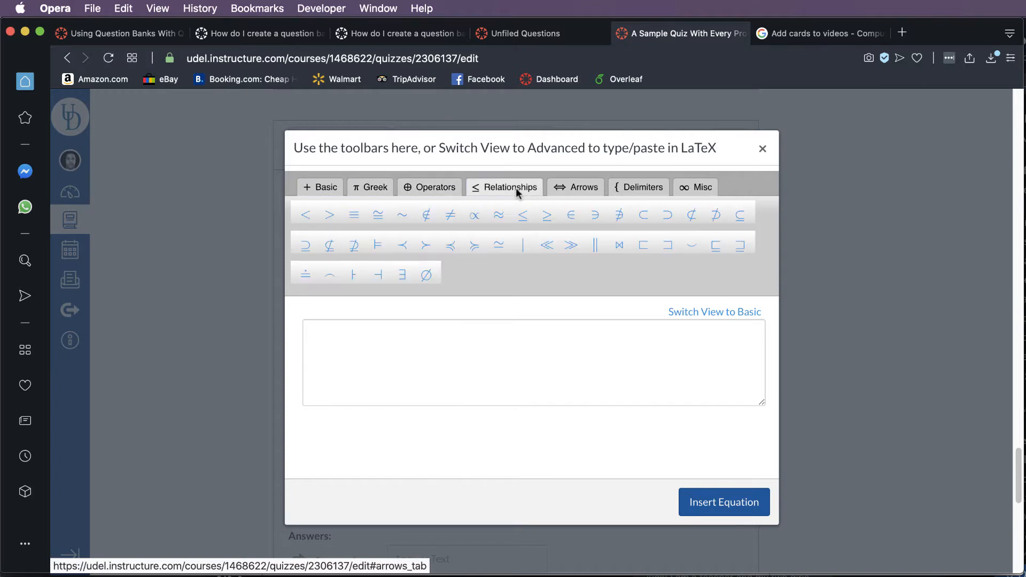
pyautogui.click(590, 186)
pyautogui.click(648, 187)
pyautogui.click(709, 187)
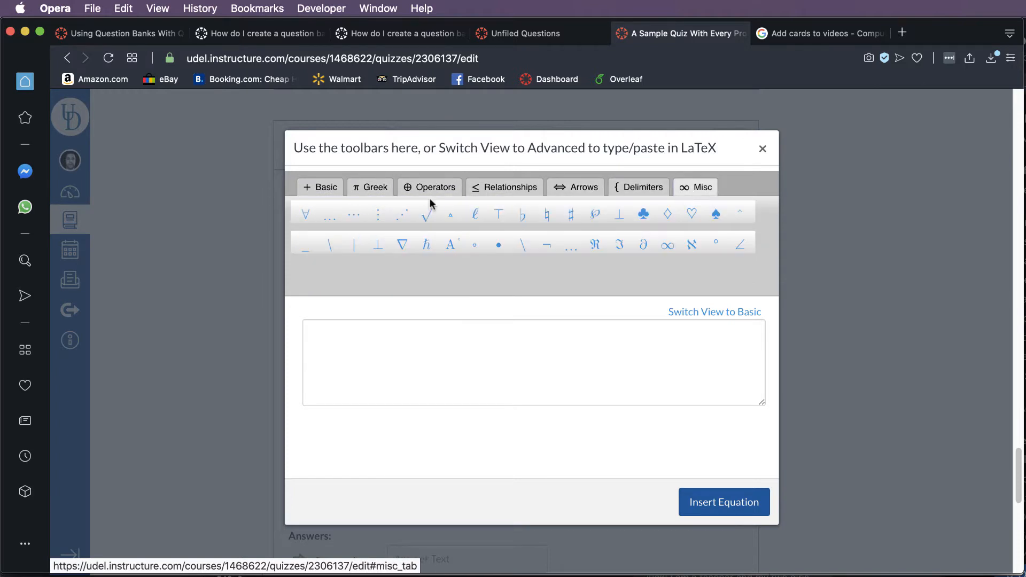
pyautogui.click(324, 187)
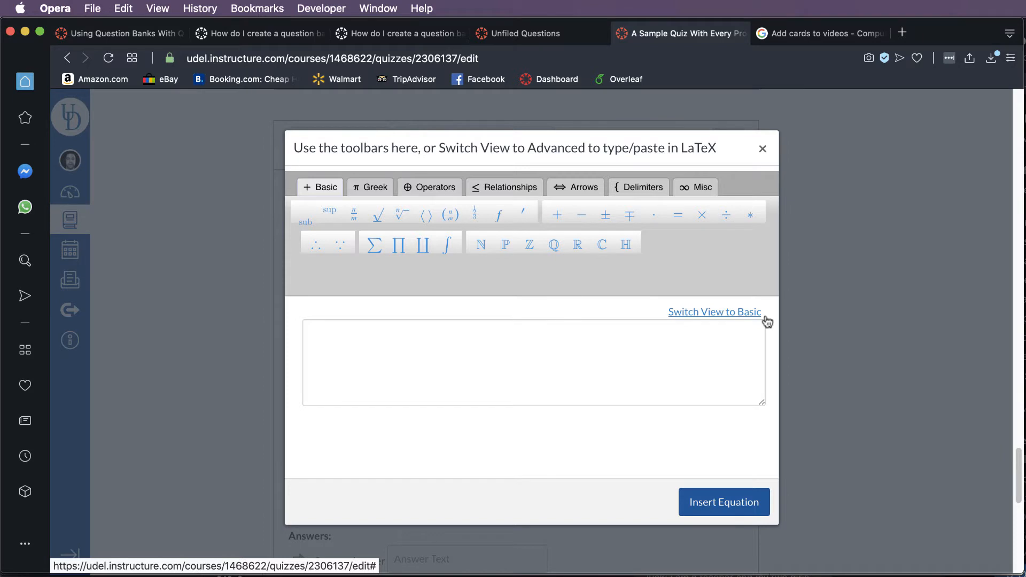
# - Compare the equation editor's Basic and Advanced views, ending in the Advanced view
pyautogui.click(745, 312)
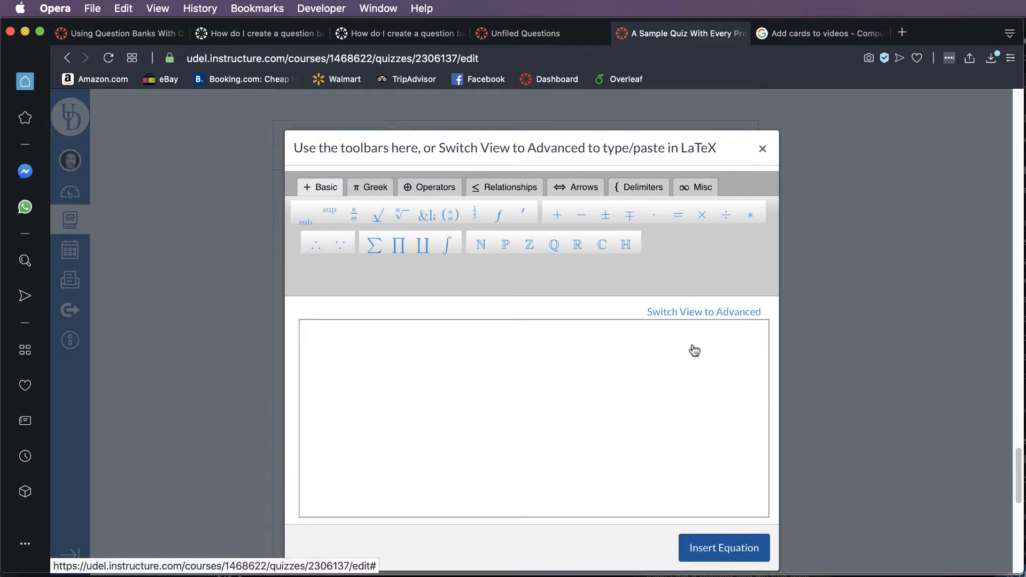
pyautogui.click(704, 313)
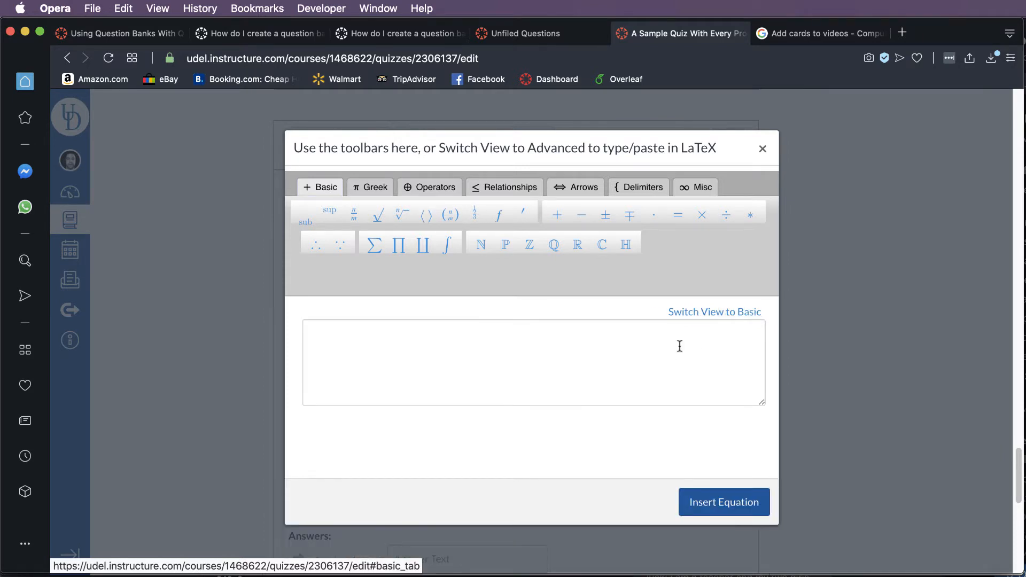
pyautogui.click(705, 313)
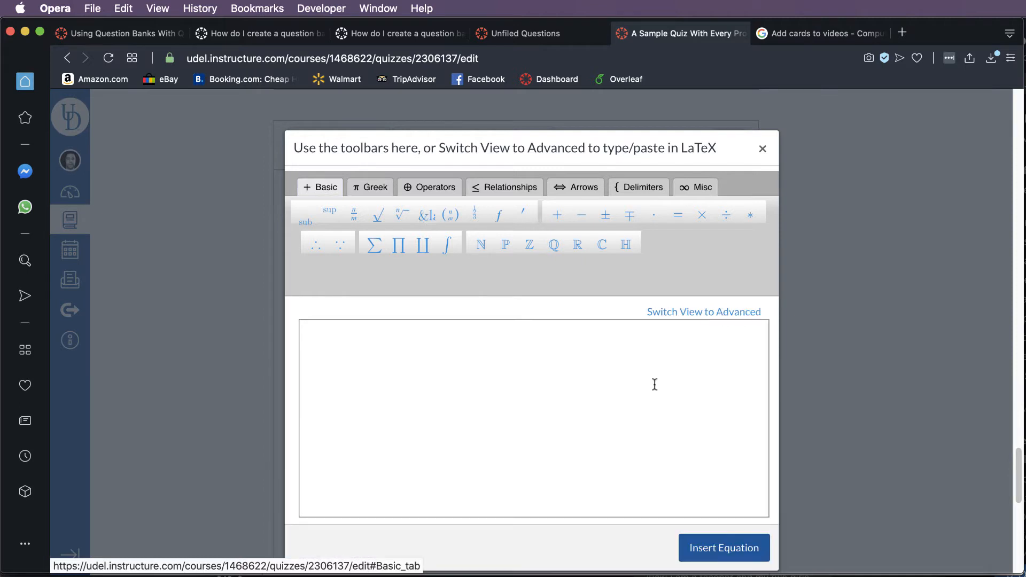
pyautogui.click(722, 311)
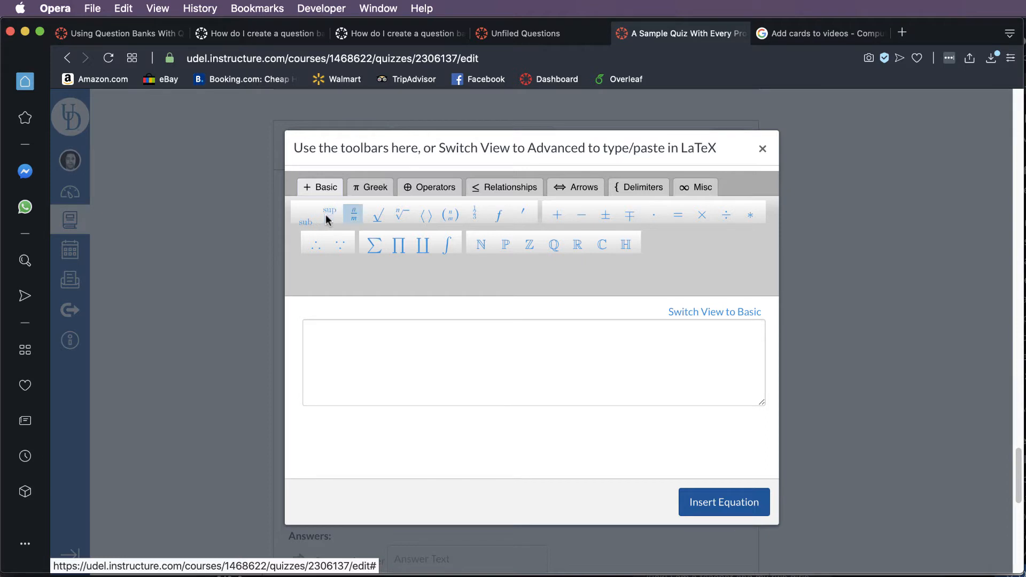
# - Create the binomial \binom{n}{m}, check it in the Basic view, and insert it as an equation after the question text
pyautogui.click(450, 215)
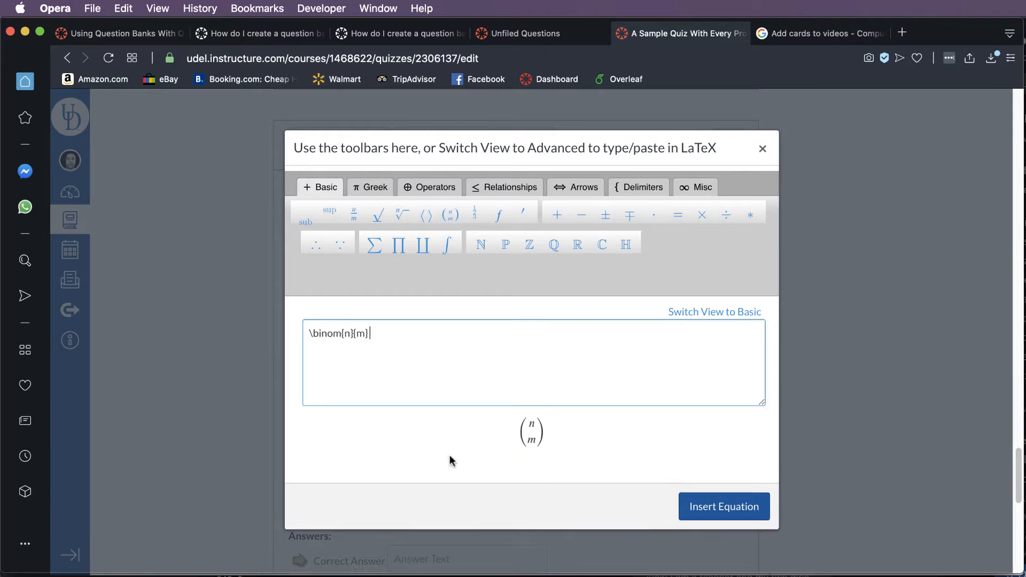
pyautogui.click(722, 315)
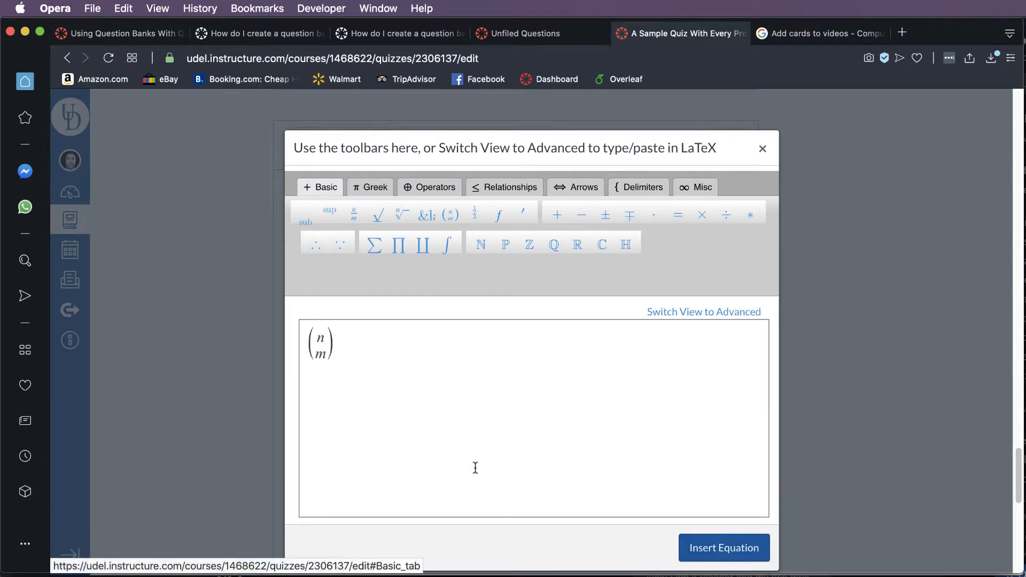
pyautogui.click(320, 334)
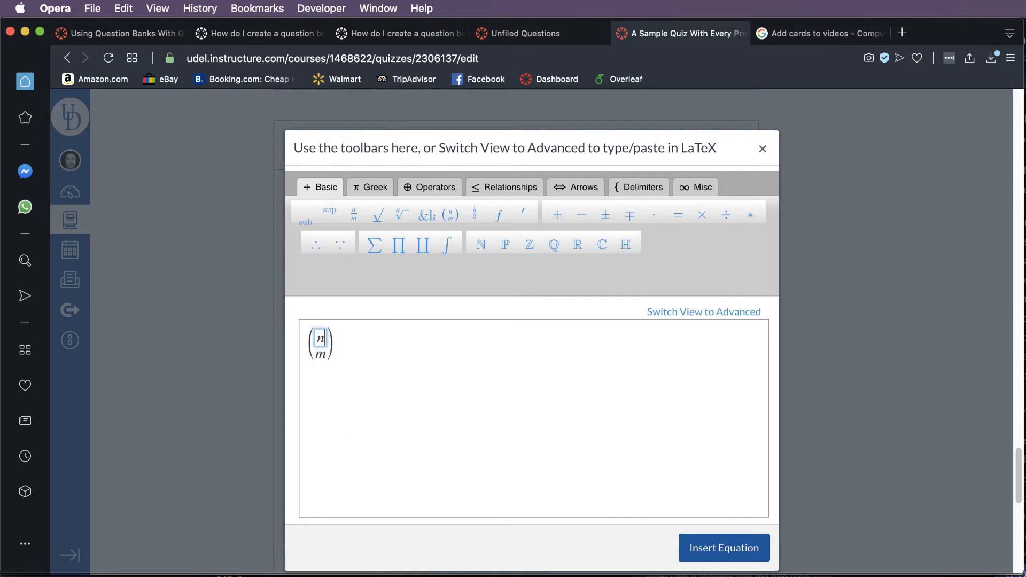
pyautogui.press('BackSpace')
pyautogui.write('m')
pyautogui.press('BackSpace')
pyautogui.click(359, 433)
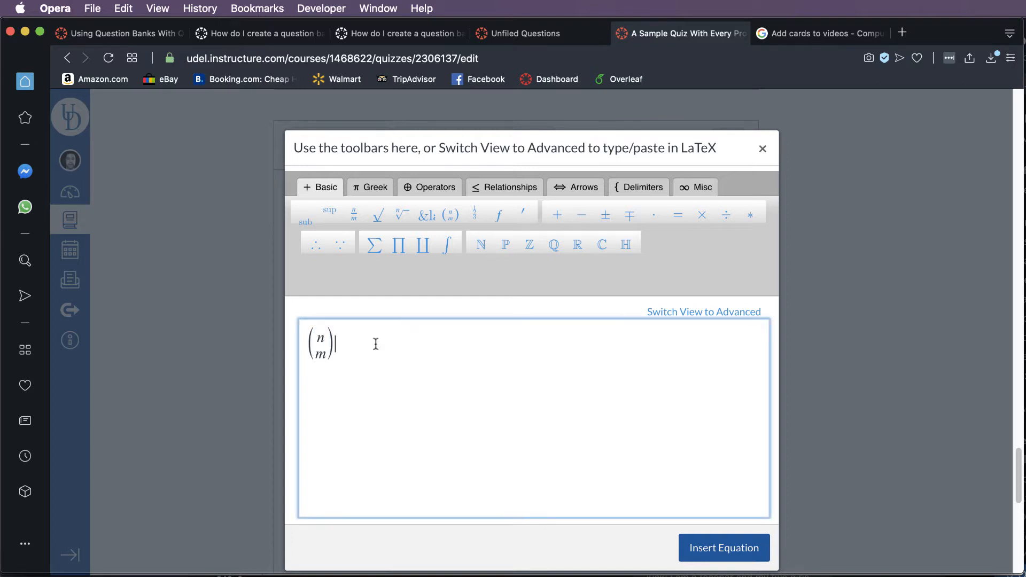
pyautogui.click(720, 312)
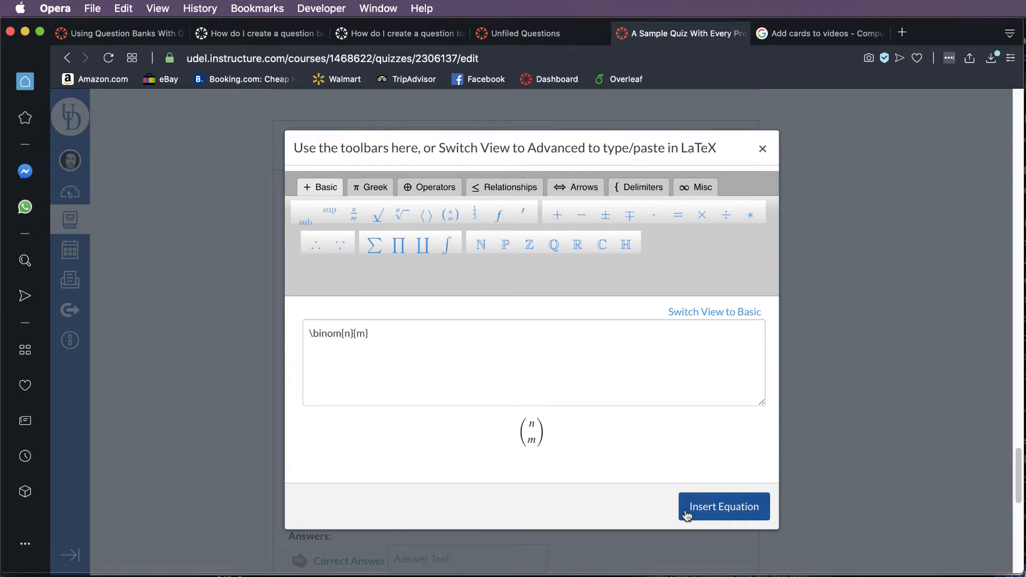
pyautogui.click(746, 508)
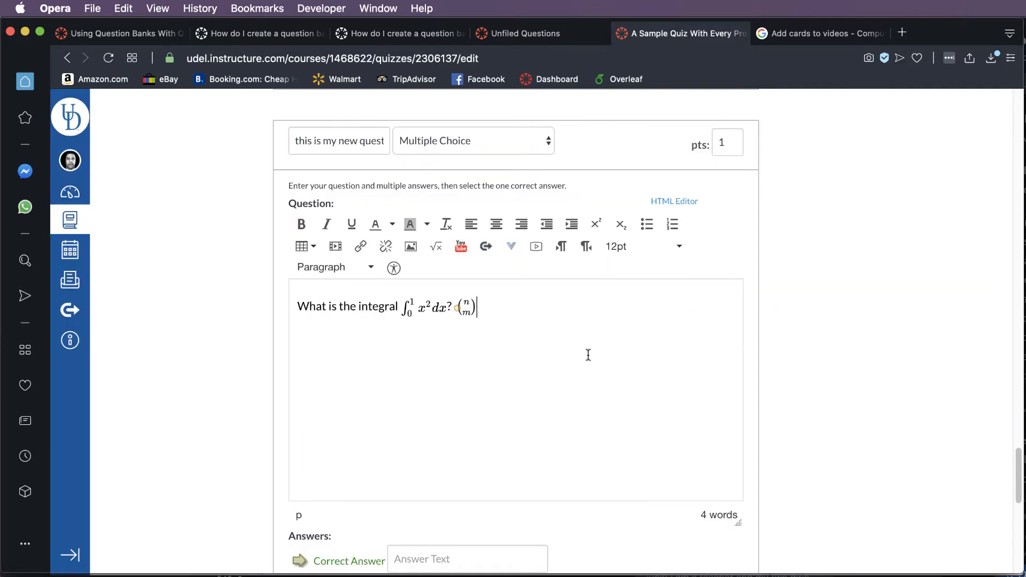
# - Delete the binomial equation from the end of the question text
pyautogui.press('BackSpace')
pyautogui.press('BackSpace')
pyautogui.scroll(-10, 892, 438)
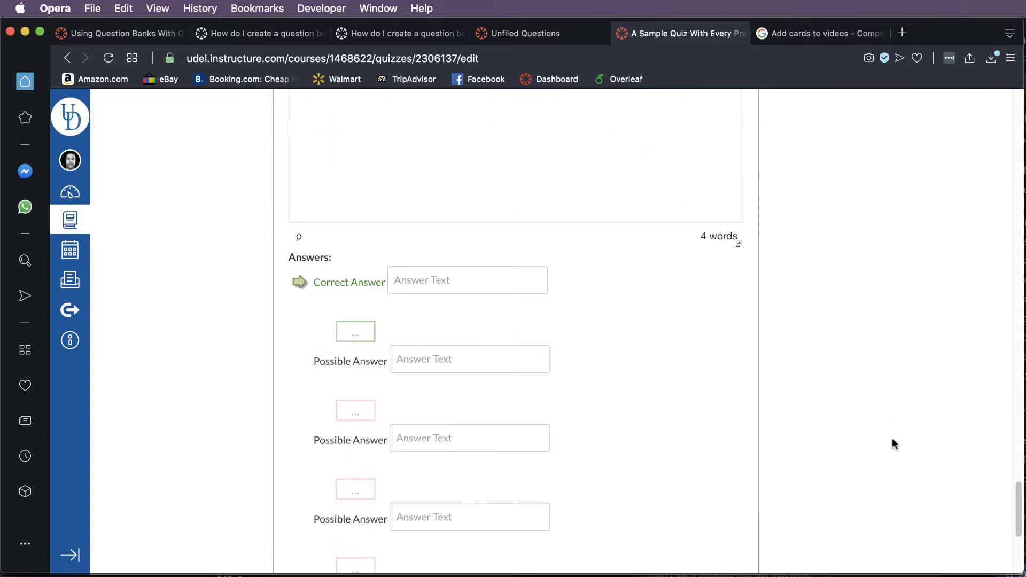
# - Delete the last possible answer of the integral question and add a blank possible answer back
pyautogui.scroll(-2, 892, 439)
pyautogui.scroll(1, 893, 438)
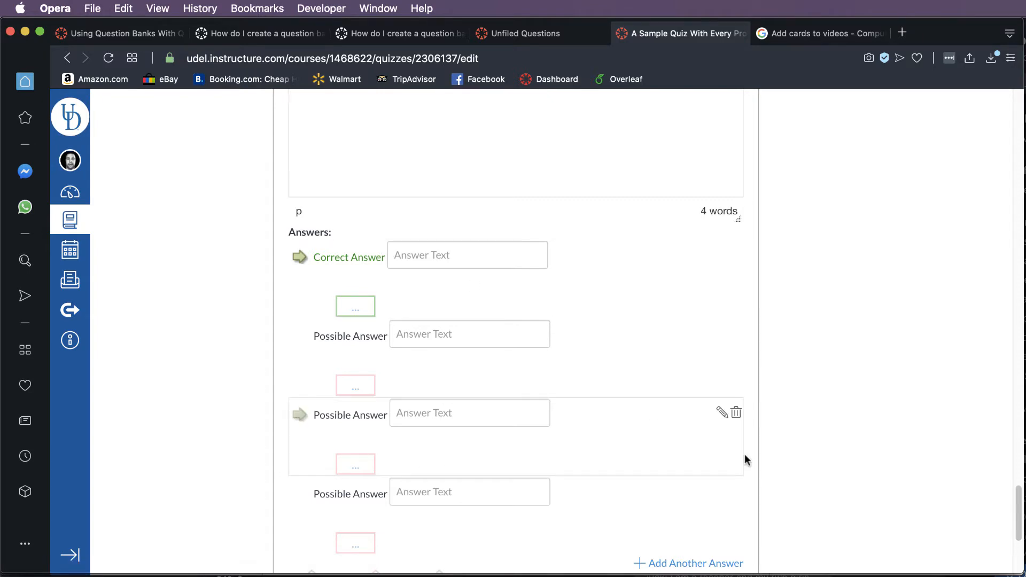
pyautogui.click(736, 490)
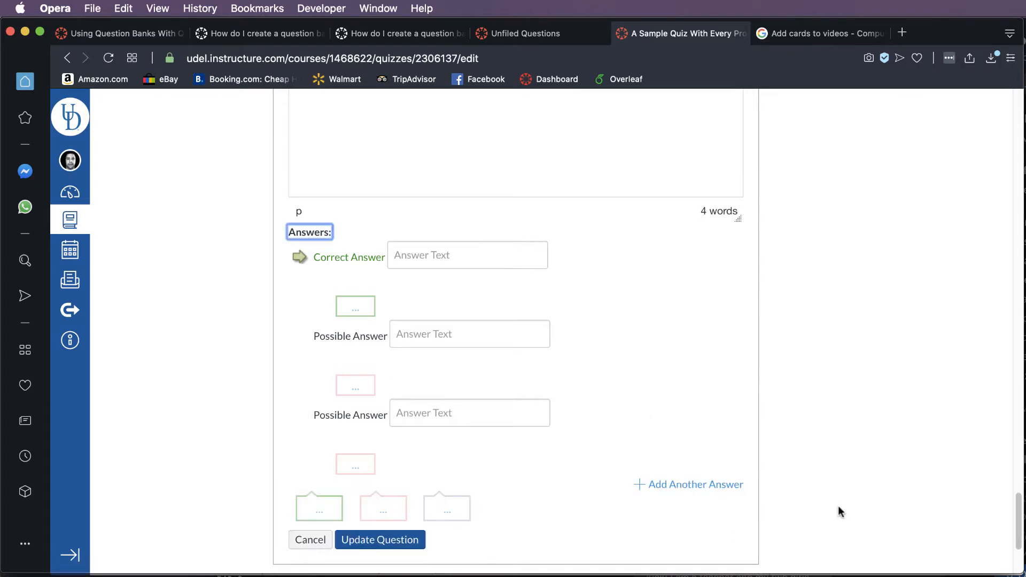
pyautogui.click(722, 485)
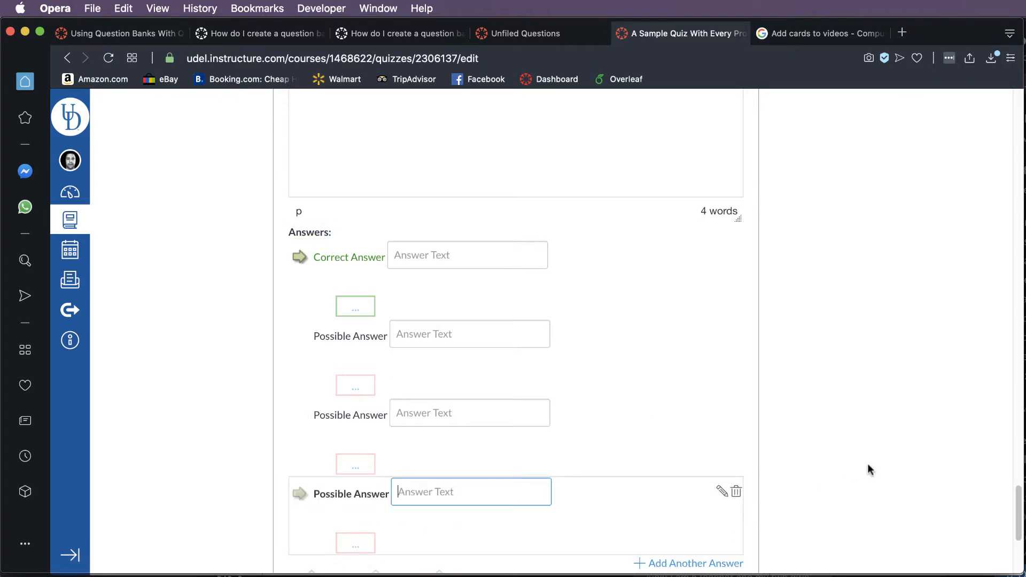
# - Enter 1/3 as the correct answer of the integral question
pyautogui.click(431, 262)
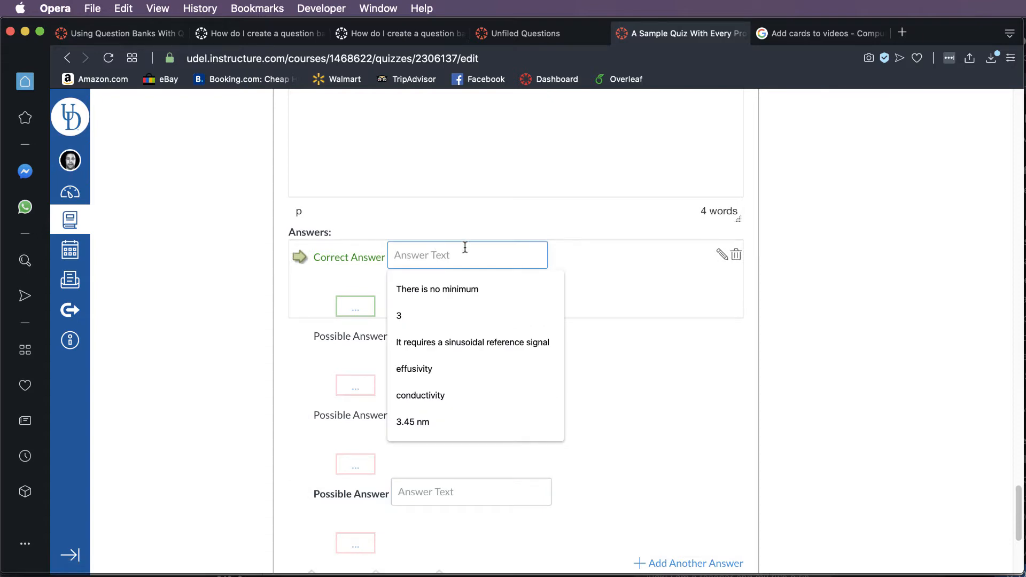
pyautogui.press('Escape')
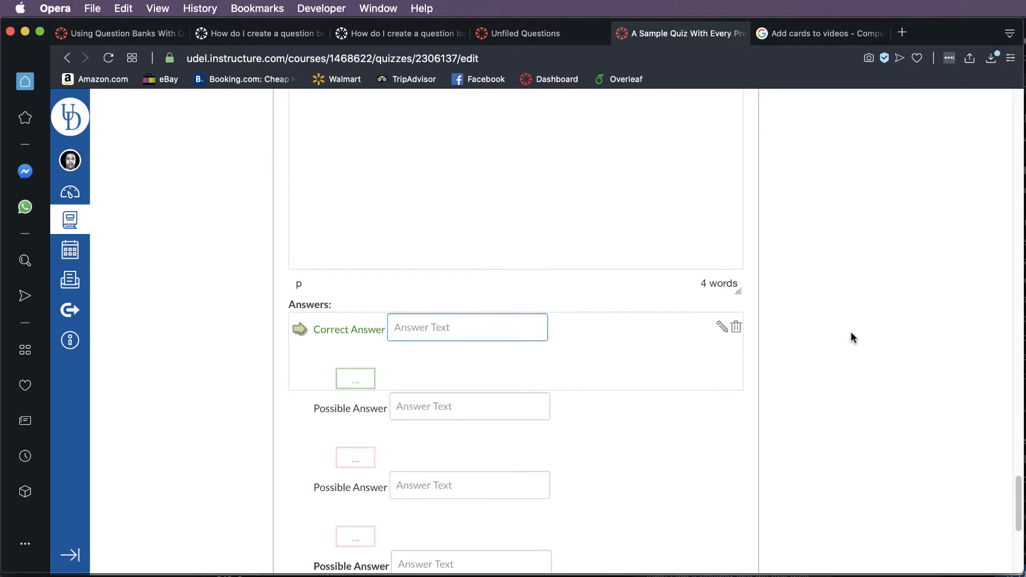
pyautogui.scroll(4, 851, 336)
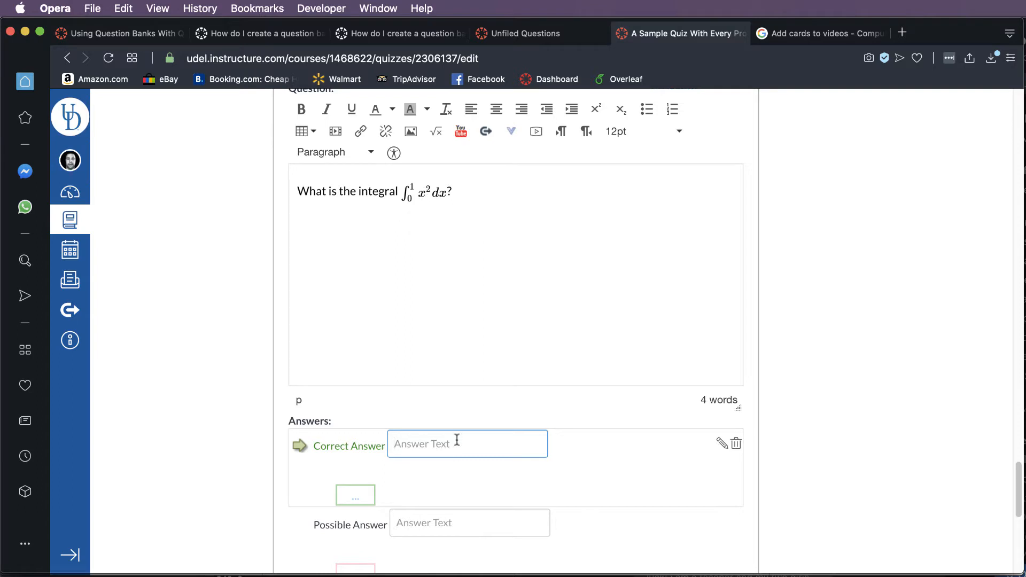
pyautogui.write('1/3')
# - Fill in the three possible answers with 1/2, 1/4 and 1/6
pyautogui.scroll(-2, 868, 477)
pyautogui.click(436, 426)
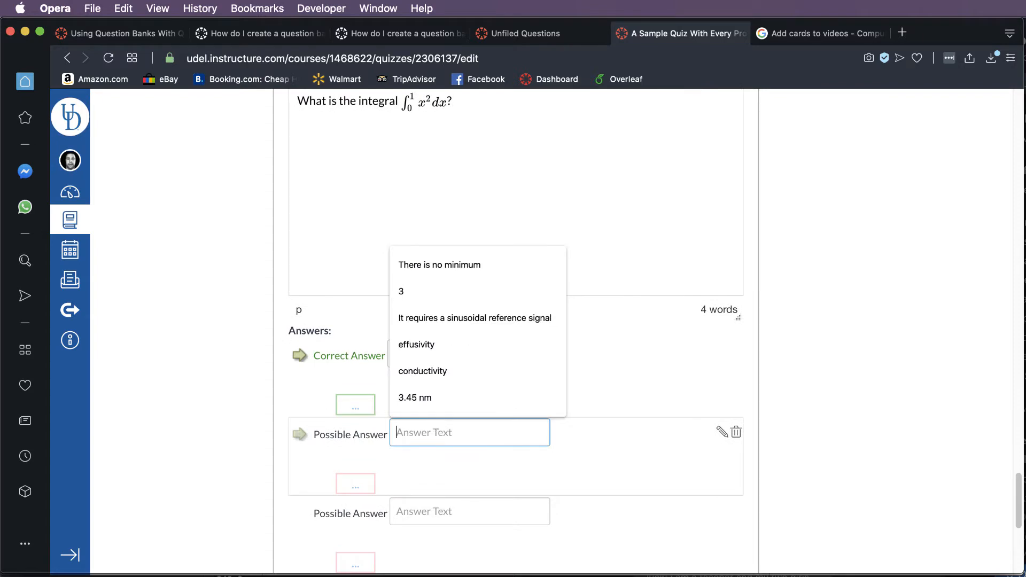
pyautogui.write('1/2')
pyautogui.scroll(-1, 891, 451)
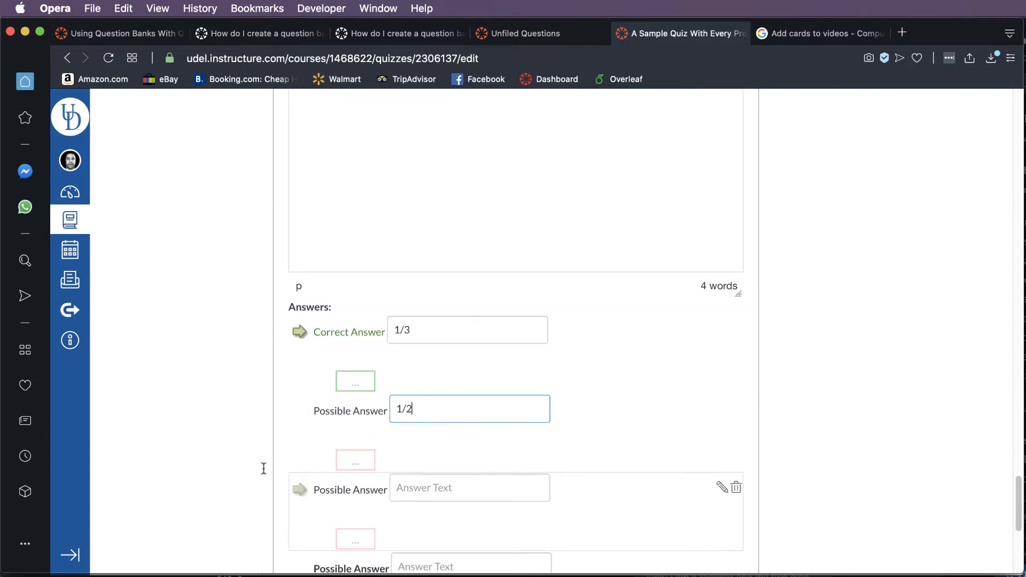
pyautogui.press('Tab')
pyautogui.write('1/4')
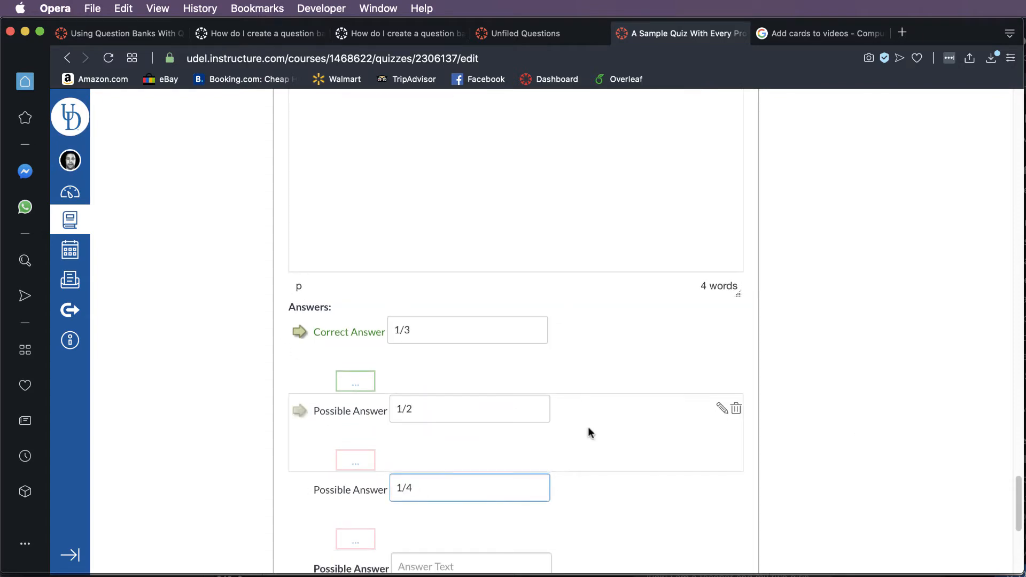
pyautogui.scroll(-1, 854, 414)
pyautogui.click(442, 544)
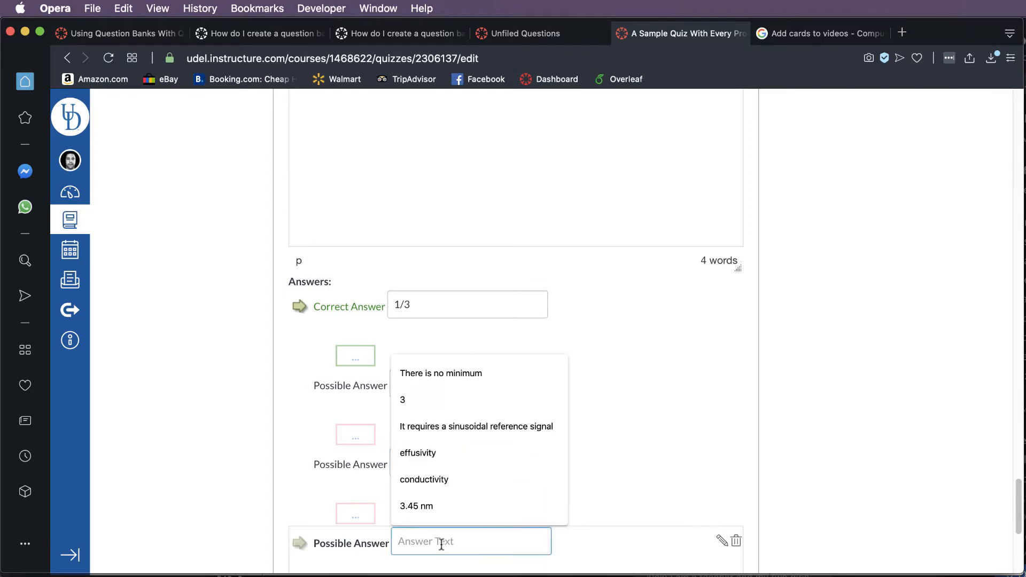
pyautogui.write('1/5')
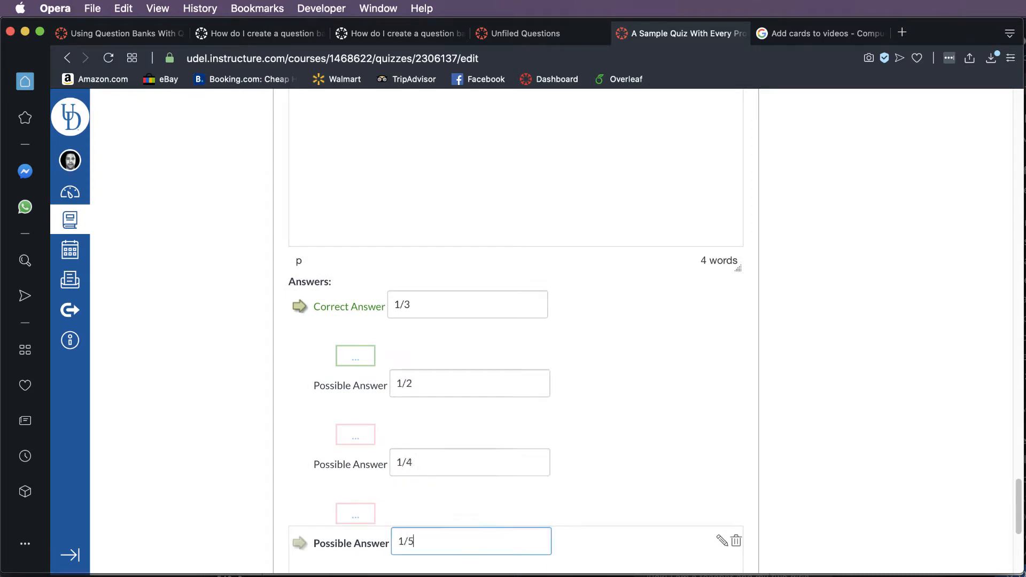
pyautogui.click(876, 480)
# - Check the question text and its four answers, and update the question in the quiz
pyautogui.scroll(-5, 880, 479)
pyautogui.scroll(4, 419, 361)
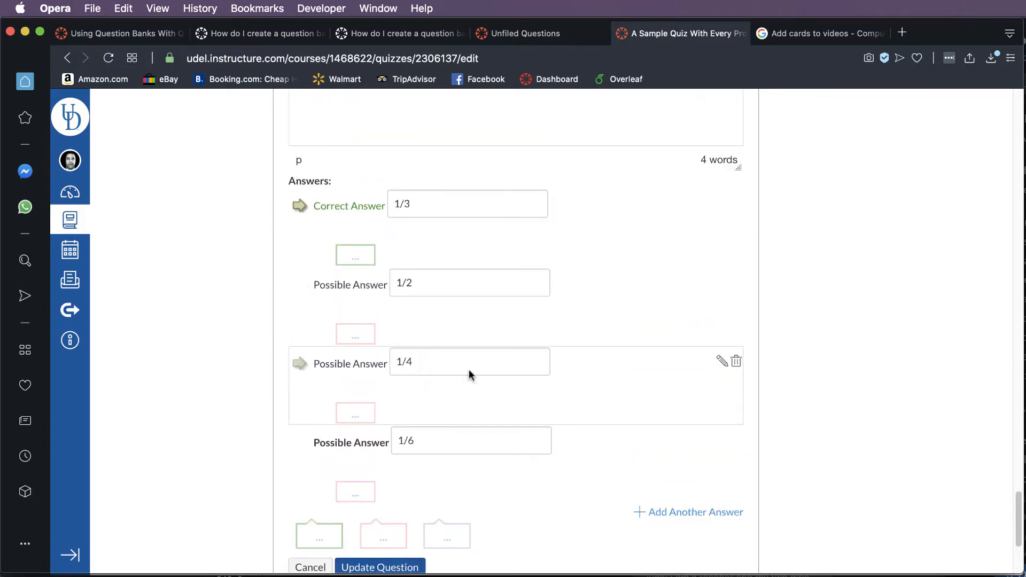
pyautogui.scroll(1, 778, 372)
pyautogui.scroll(6, 588, 353)
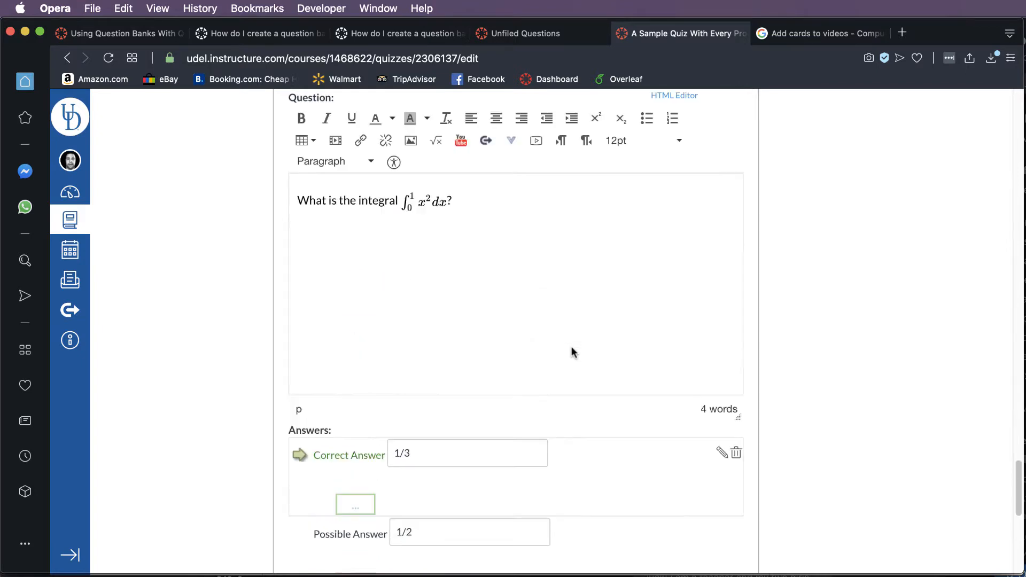
pyautogui.scroll(-5, 477, 459)
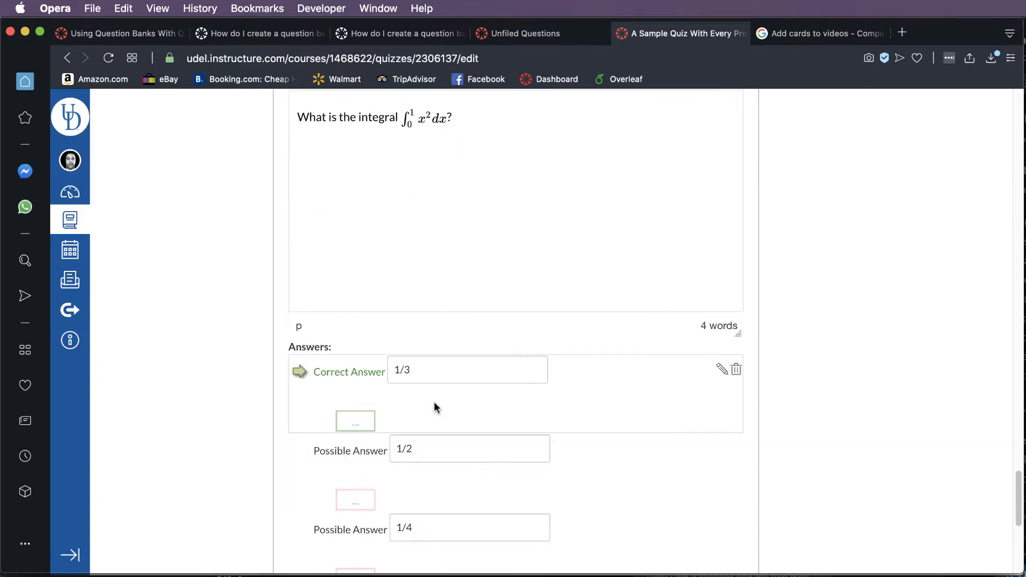
pyautogui.scroll(-5, 828, 430)
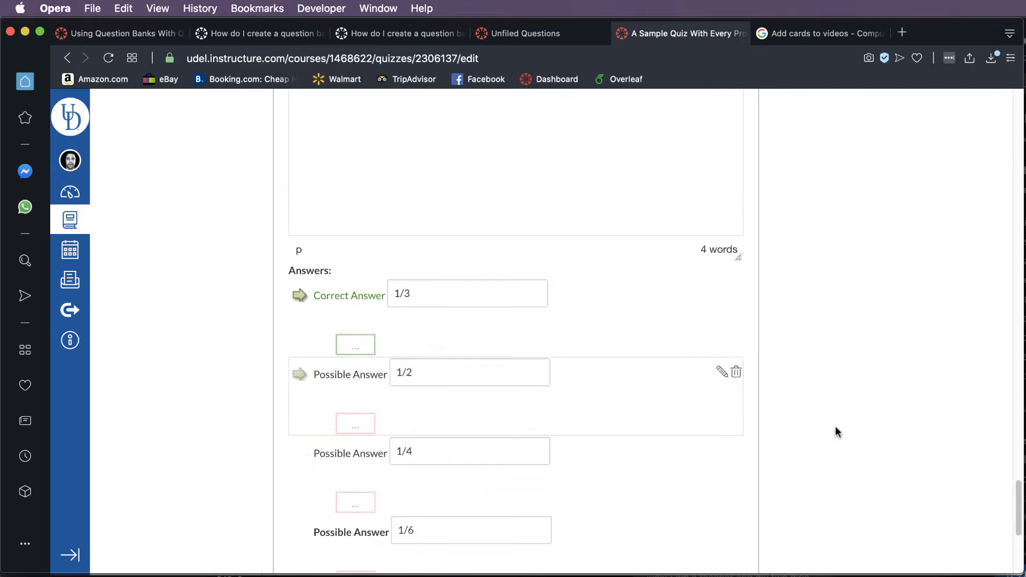
pyautogui.scroll(-2, 660, 457)
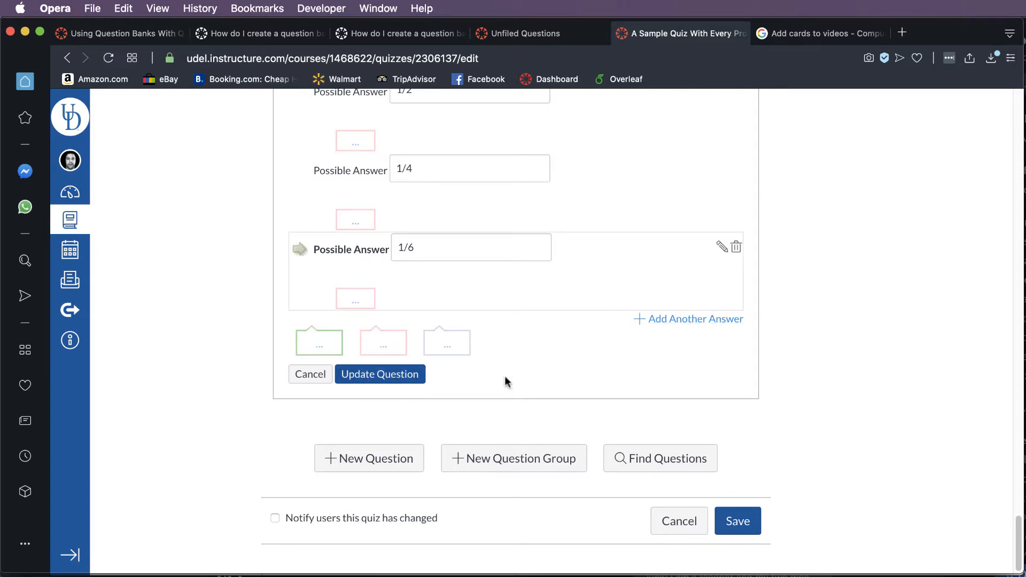
pyautogui.scroll(5, 859, 410)
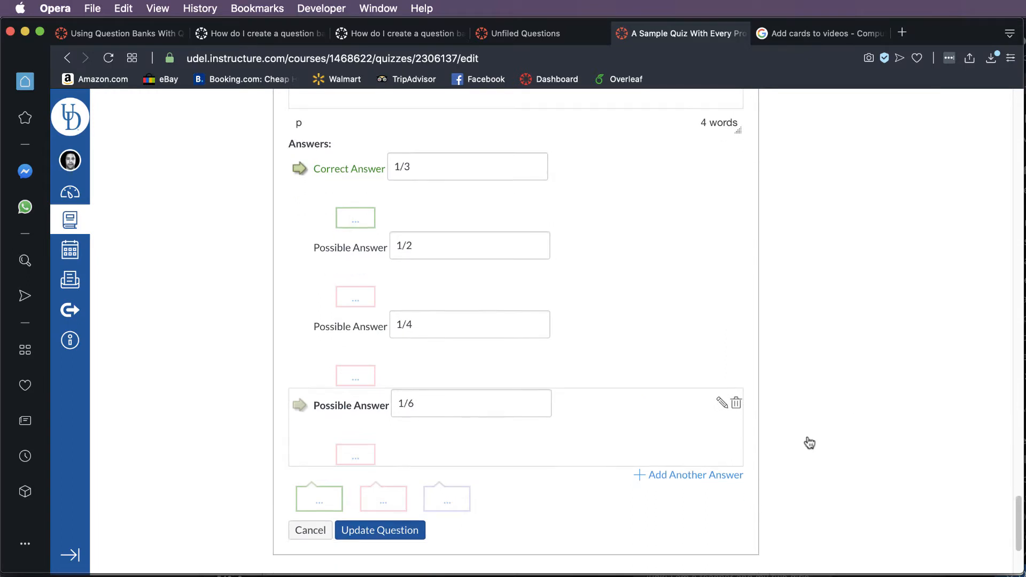
pyautogui.click(384, 531)
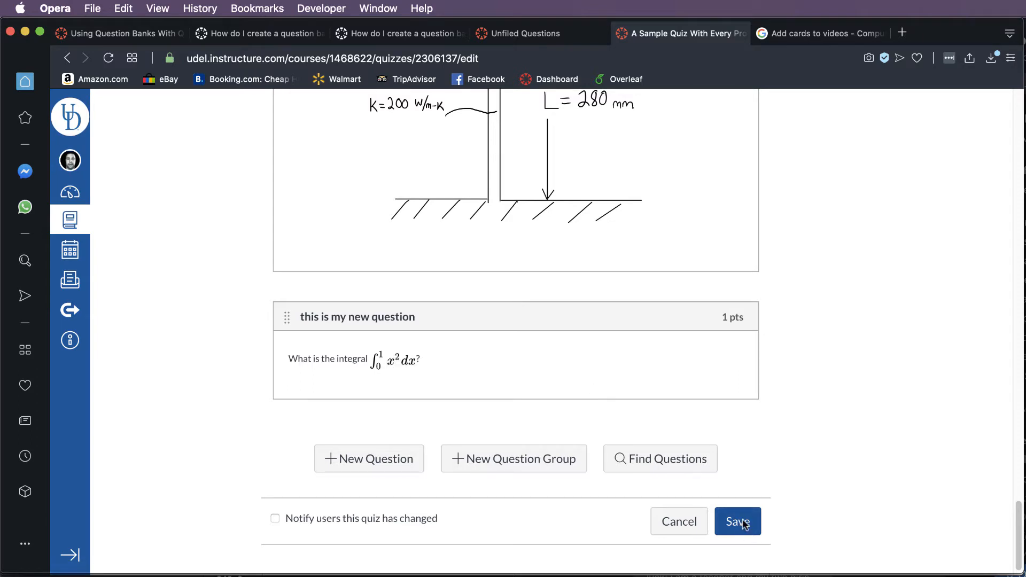
# - Add another new multiple-choice question below "this is my new question"
pyautogui.scroll(2, 518, 423)
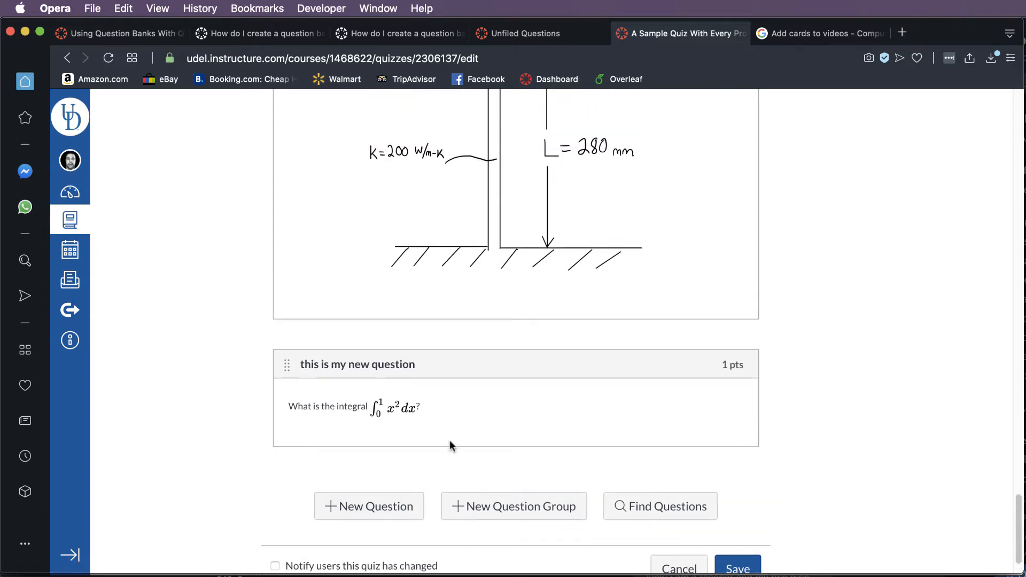
pyautogui.scroll(1, 766, 437)
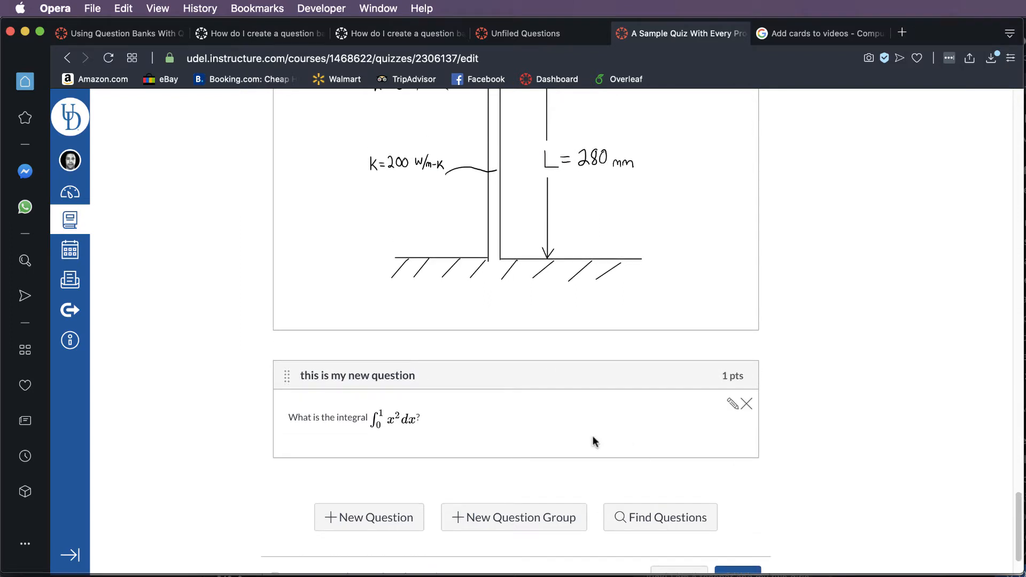
pyautogui.scroll(-2, 592, 440)
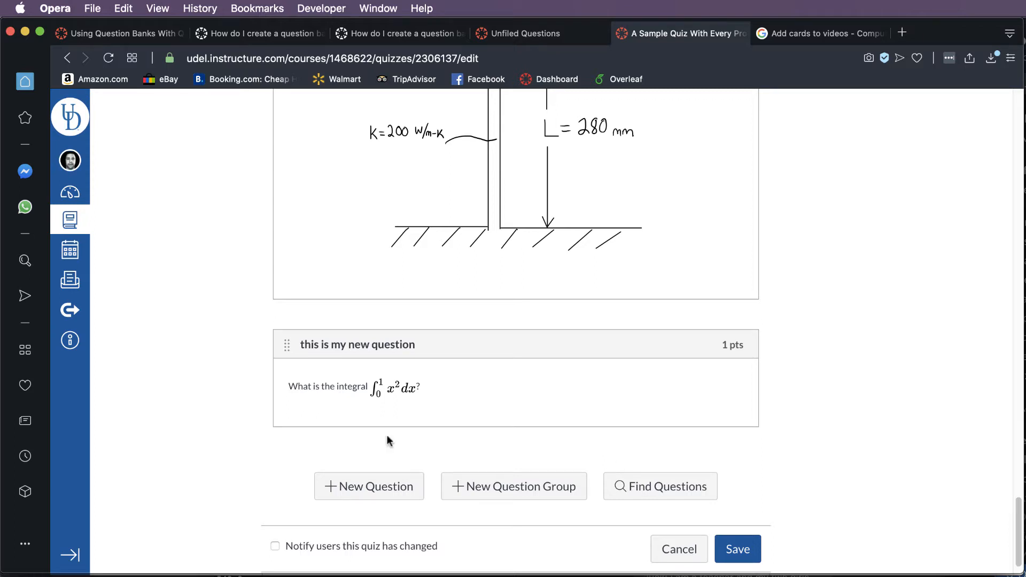
pyautogui.scroll(1, 249, 461)
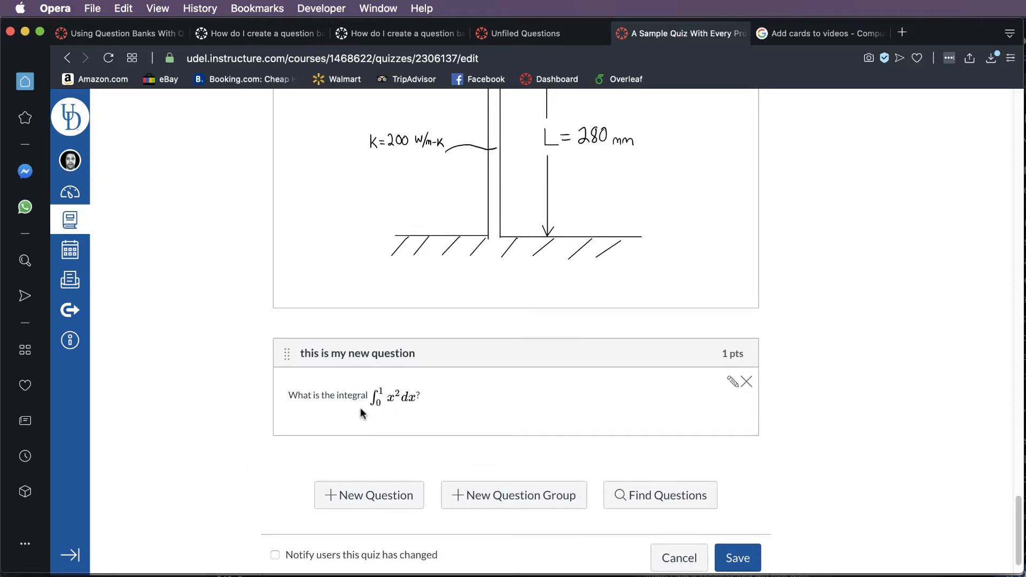
pyautogui.scroll(1, 460, 416)
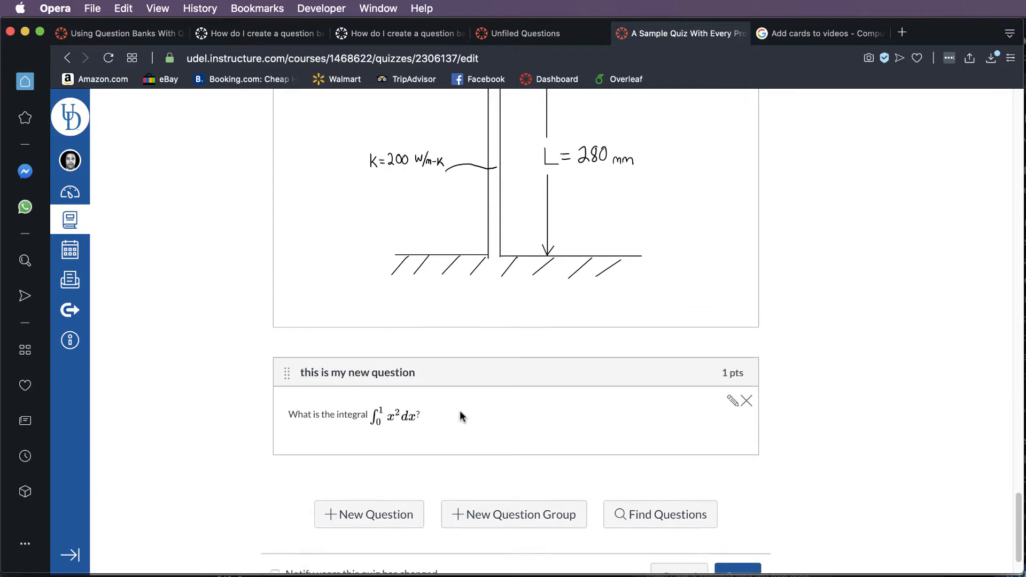
pyautogui.scroll(-1, 460, 410)
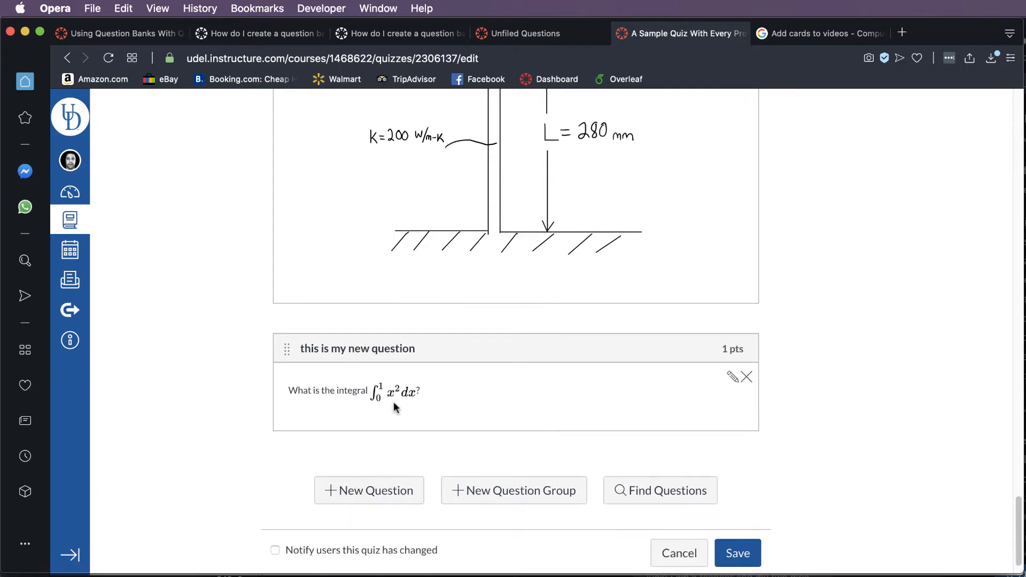
pyautogui.scroll(-1, 393, 402)
pyautogui.click(378, 476)
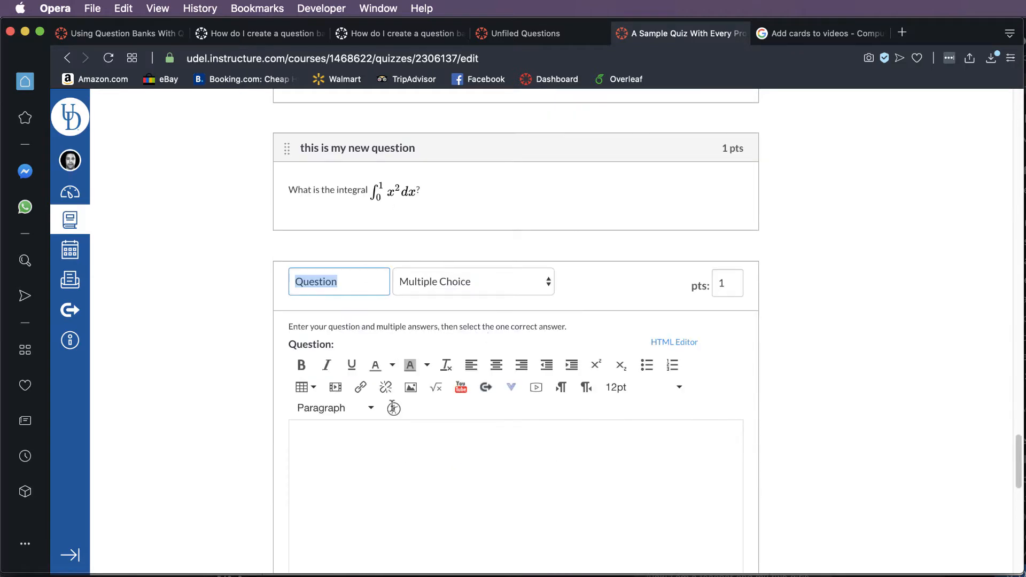
# - Write "What is the integral \int x^2 dx" as the new question's text, with the integral in LaTeX and without limits
pyautogui.click(379, 459)
pyautogui.write('What')
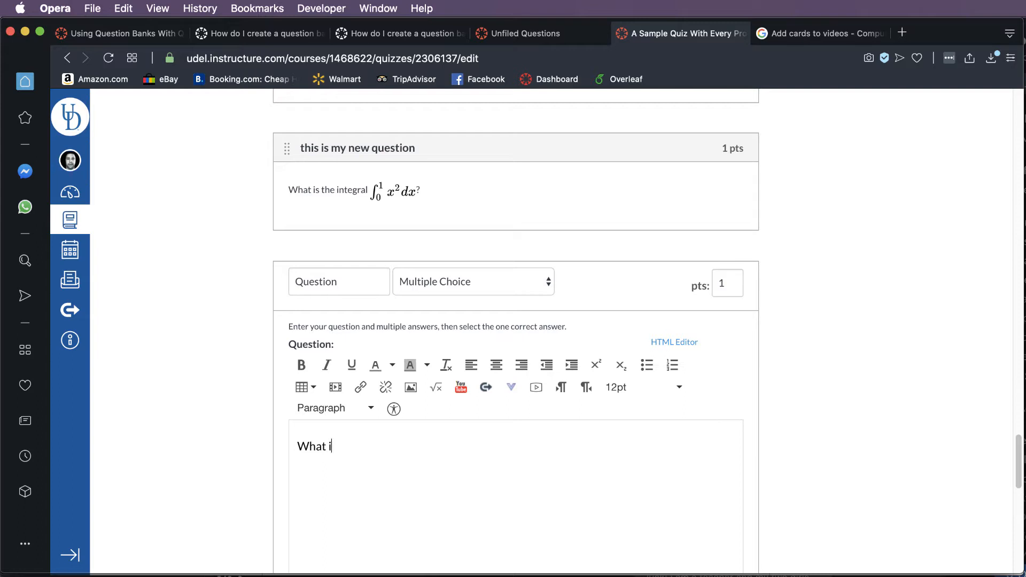
pyautogui.write('is the integral int_0^\\infty x^2 dx')
pyautogui.click(462, 446)
pyautogui.press('BackSpace')
pyautogui.press('BackSpace')
pyautogui.press('BackSpace')
pyautogui.press('BackSpace')
pyautogui.press('BackSpace')
pyautogui.press('BackSpace')
pyautogui.press('BackSpace')
pyautogui.press('BackSpace')
pyautogui.press('BackSpace')
pyautogui.click(401, 446)
pyautogui.write('\\')
# - Convert the LaTeX code \int x^2 dx in the question text into an inserted equation
pyautogui.moveTo(401, 447); pyautogui.dragTo(455, 446)
pyautogui.click(436, 386)
pyautogui.click(724, 502)
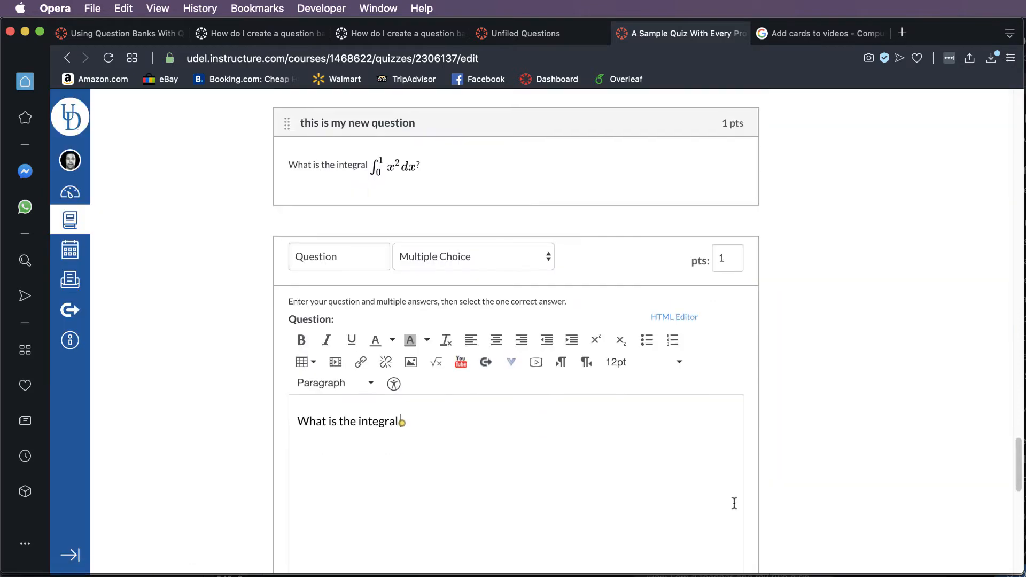
# - Open the rich content editor for the correct answer of the new question
pyautogui.scroll(-5, 526, 394)
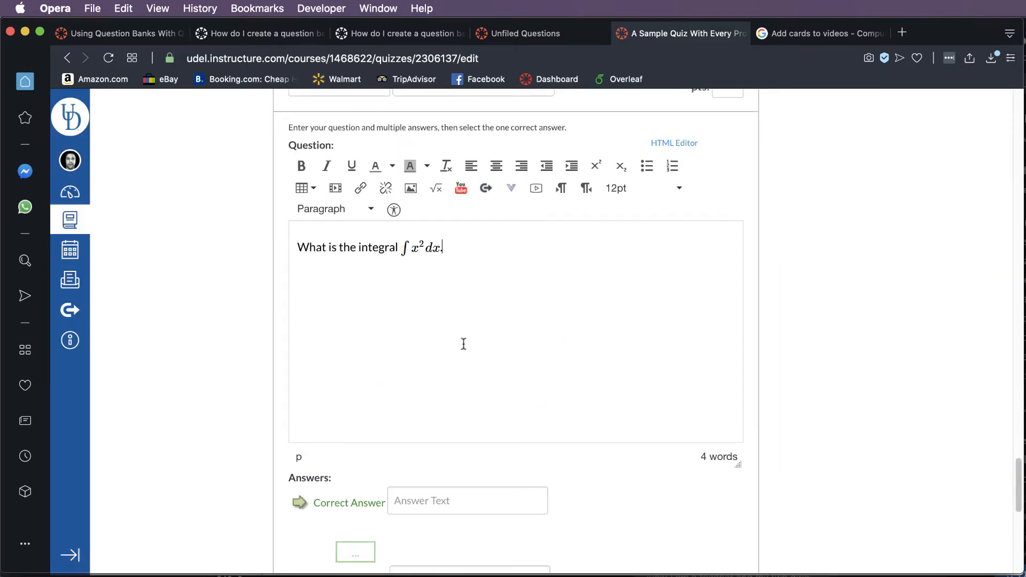
pyautogui.scroll(-5, 479, 369)
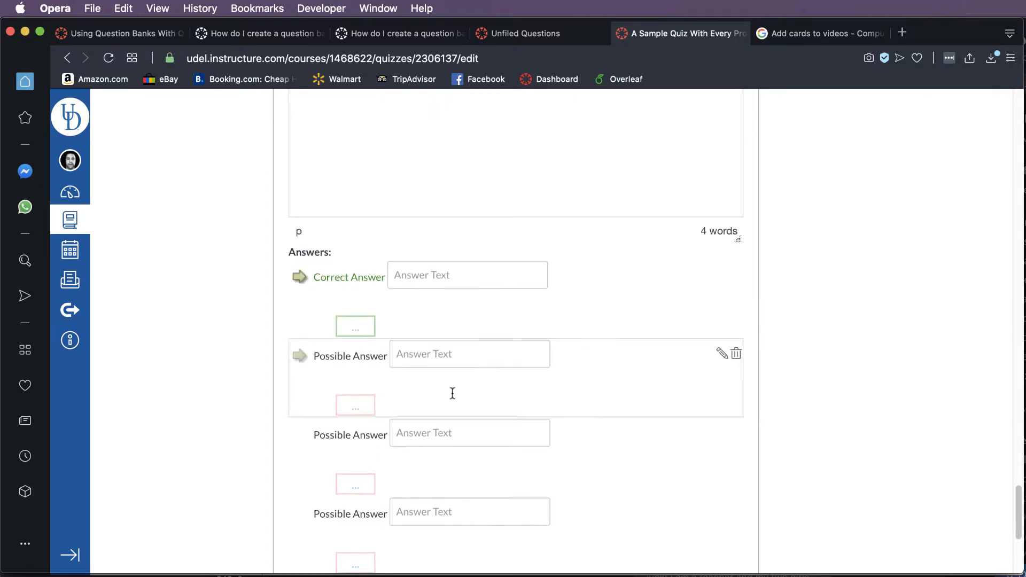
pyautogui.click(451, 278)
pyautogui.click(869, 405)
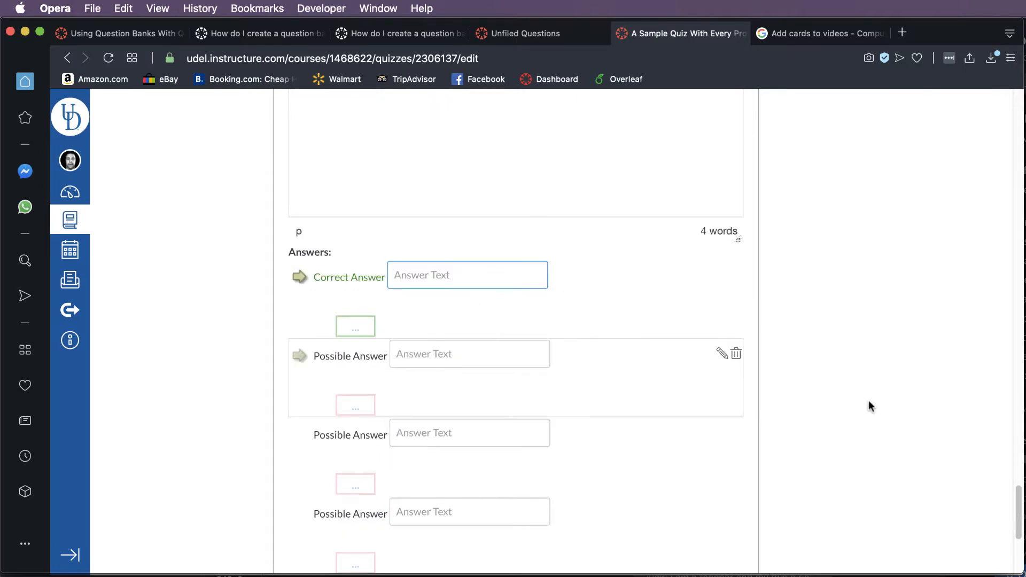
pyautogui.click(410, 275)
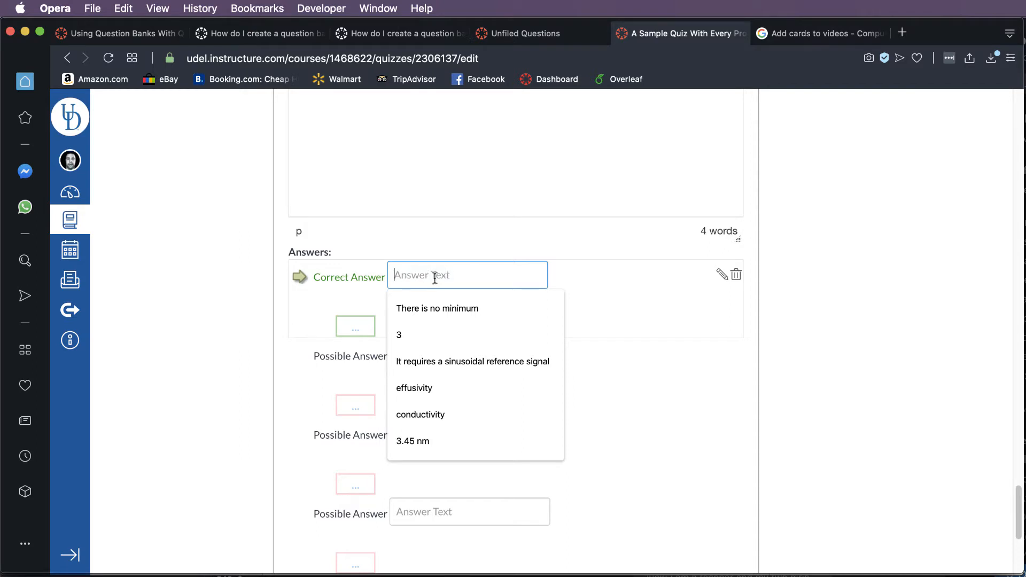
pyautogui.click(722, 281)
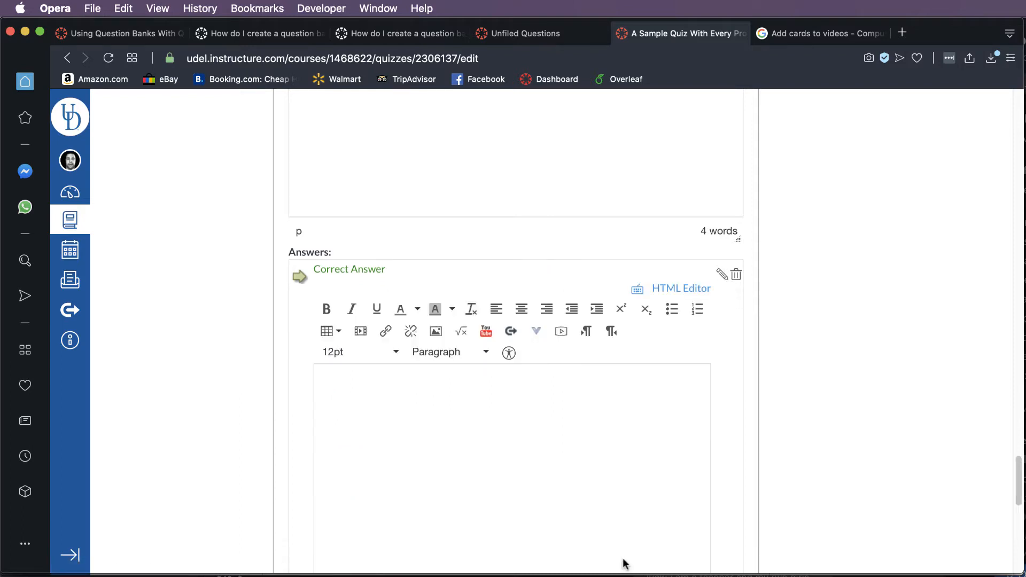
# - Enter \frac{x^3}{3} as the correct answer, convert it into an inserted equation and finish editing that answer
pyautogui.scroll(-3, 510, 401)
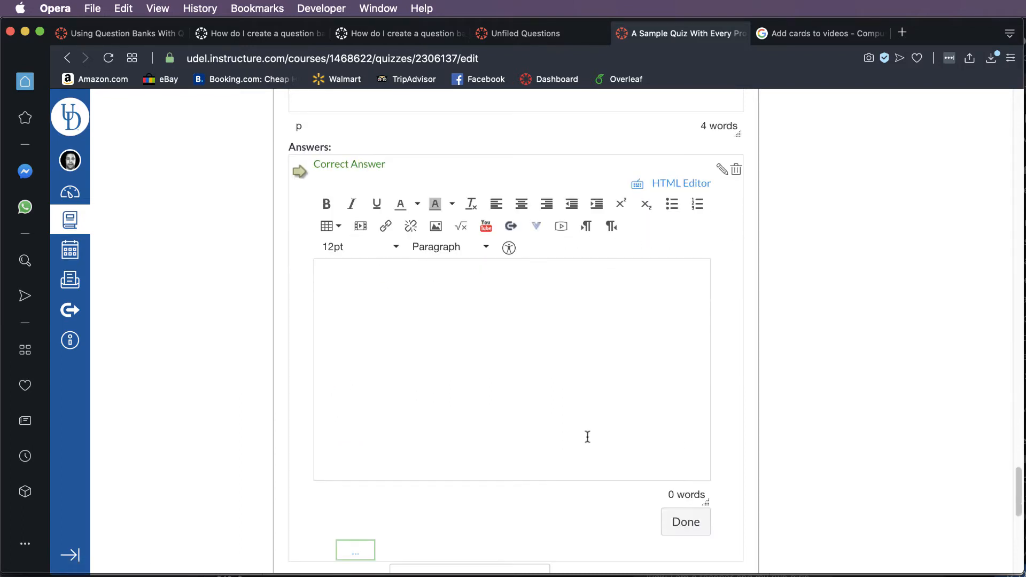
pyautogui.click(529, 342)
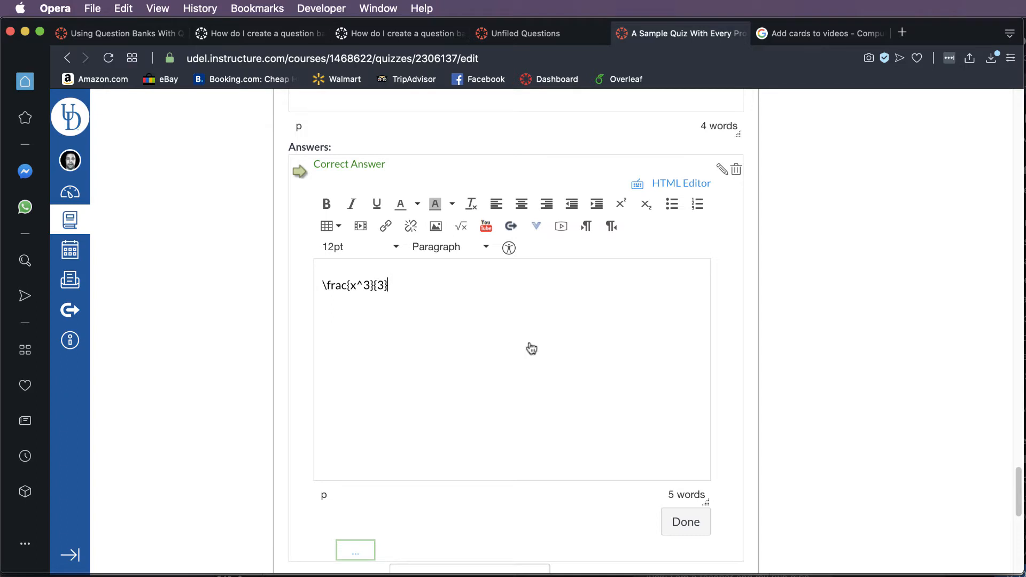
pyautogui.moveTo(396, 290); pyautogui.dragTo(291, 287)
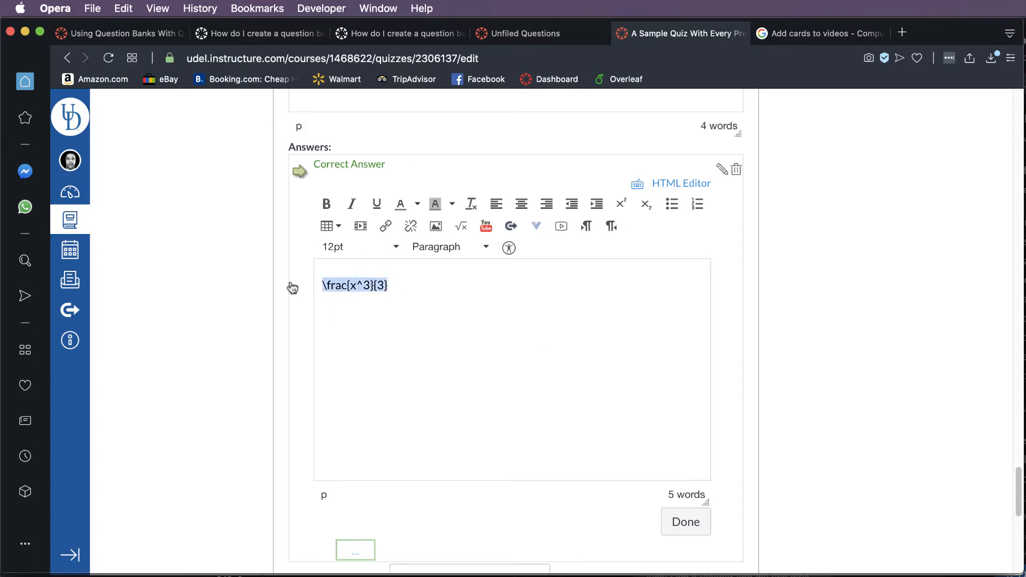
pyautogui.click(461, 226)
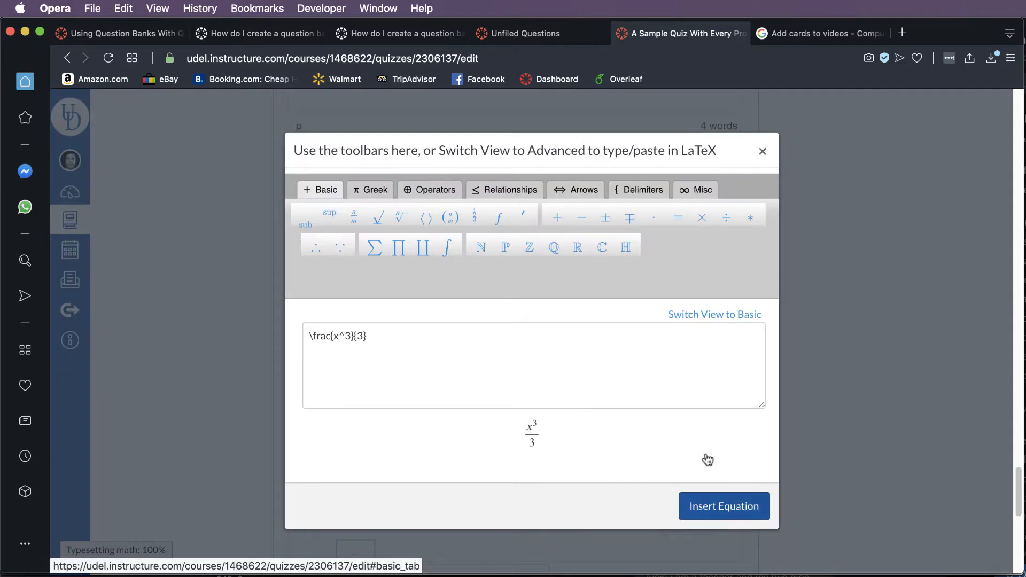
pyautogui.click(721, 505)
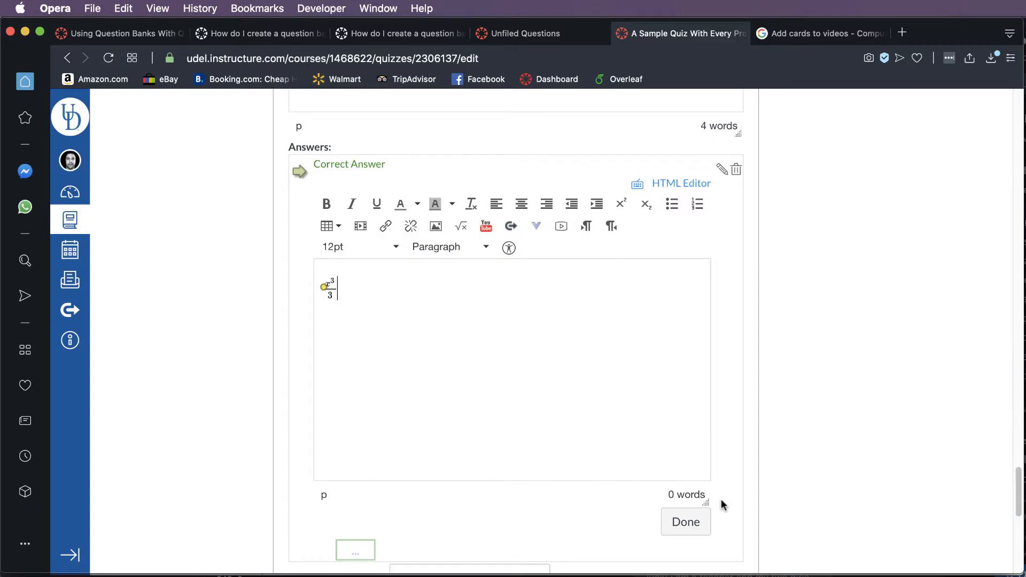
pyautogui.click(686, 522)
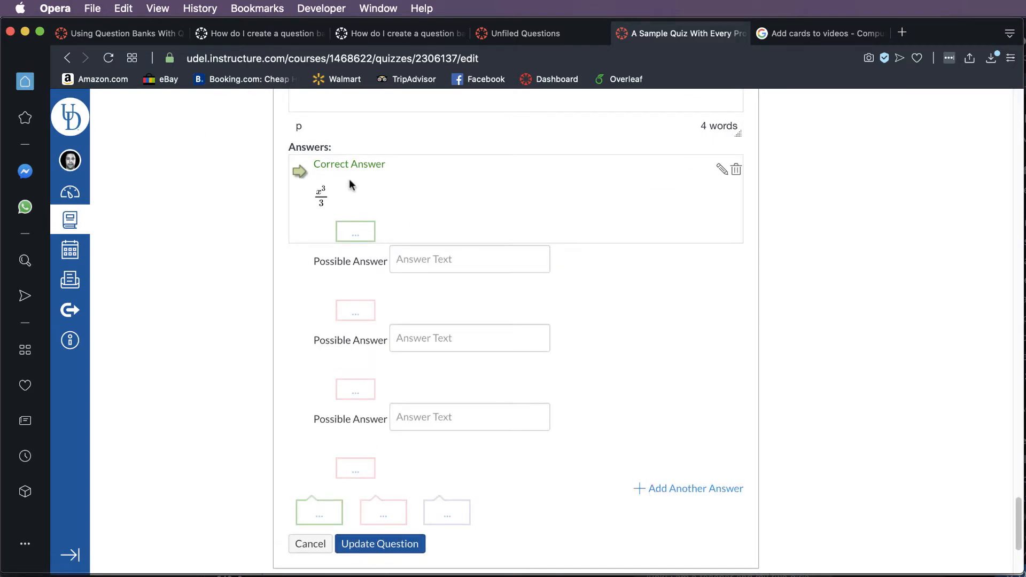
# - Reopen the correct answer's editor, copy its x^3/3 equation and close the editor
pyautogui.click(455, 266)
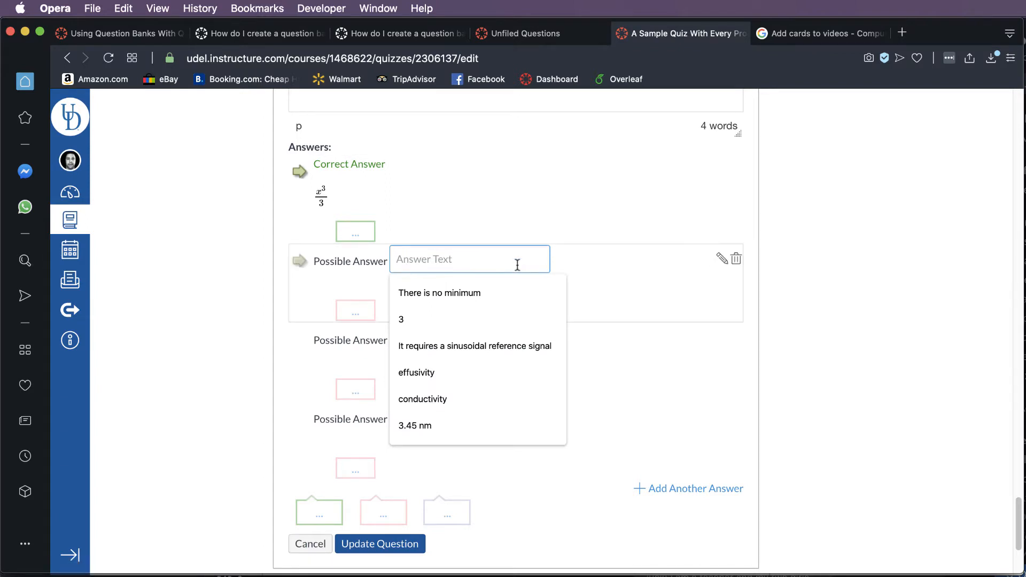
pyautogui.click(721, 169)
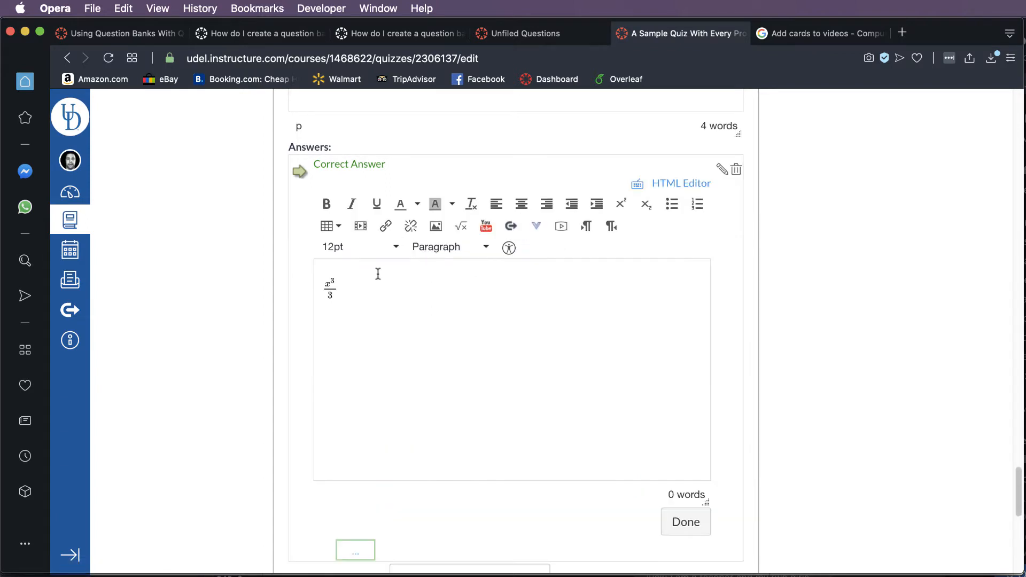
pyautogui.click(328, 289)
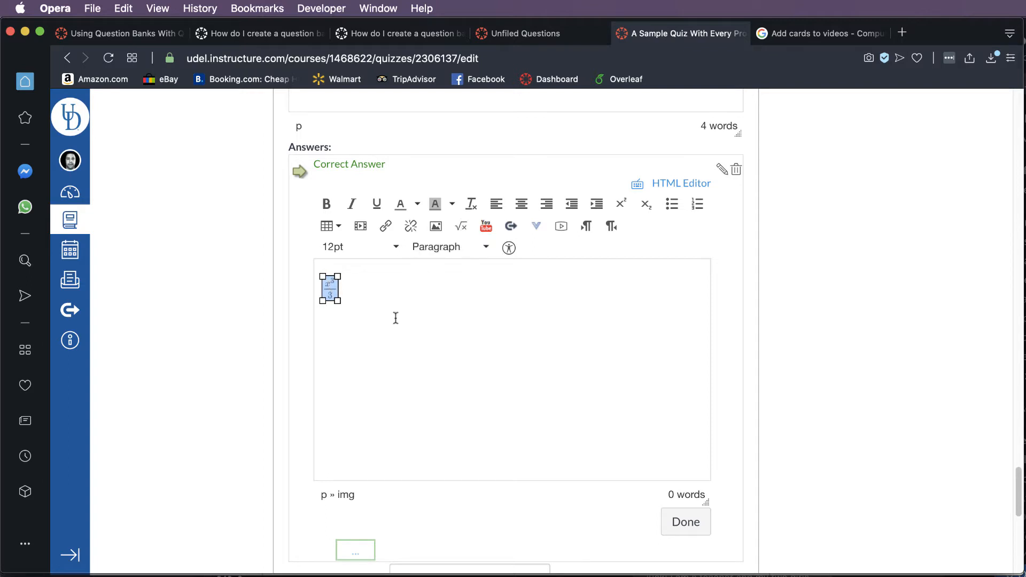
pyautogui.click(686, 521)
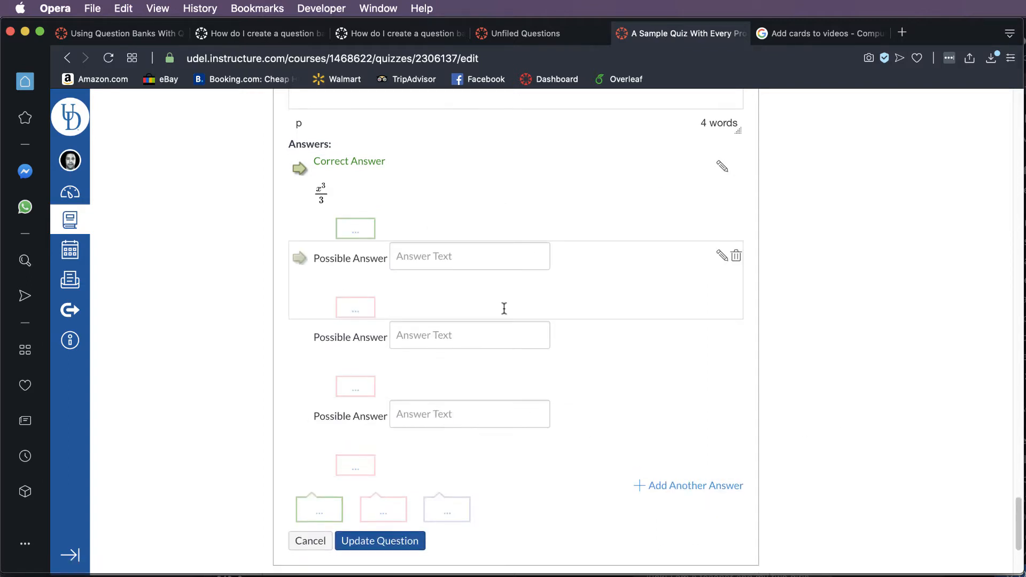
# - Paste the copied equation into the first possible answer, change its LaTeX to \frac{x^4}{3} and finish the answer
pyautogui.click(430, 259)
pyautogui.click(723, 255)
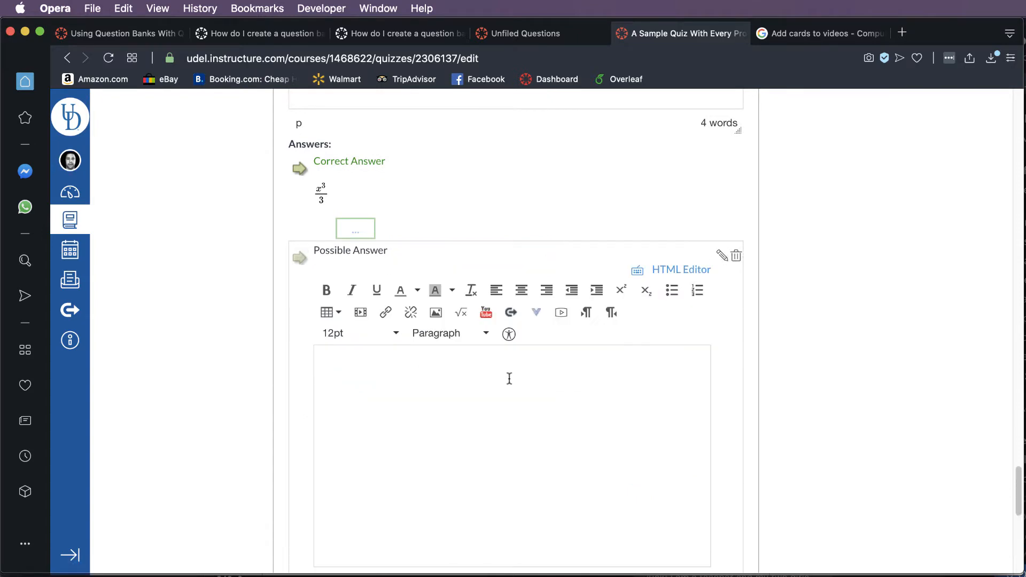
pyautogui.press('super+v')
pyautogui.click(330, 370)
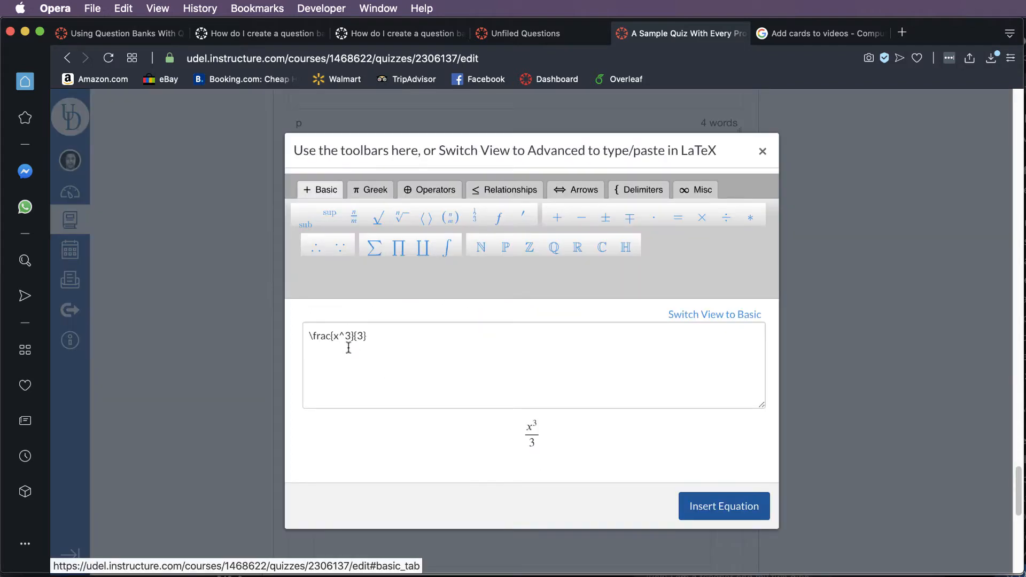
pyautogui.click(351, 335)
pyautogui.press('BackSpace')
pyautogui.write('4')
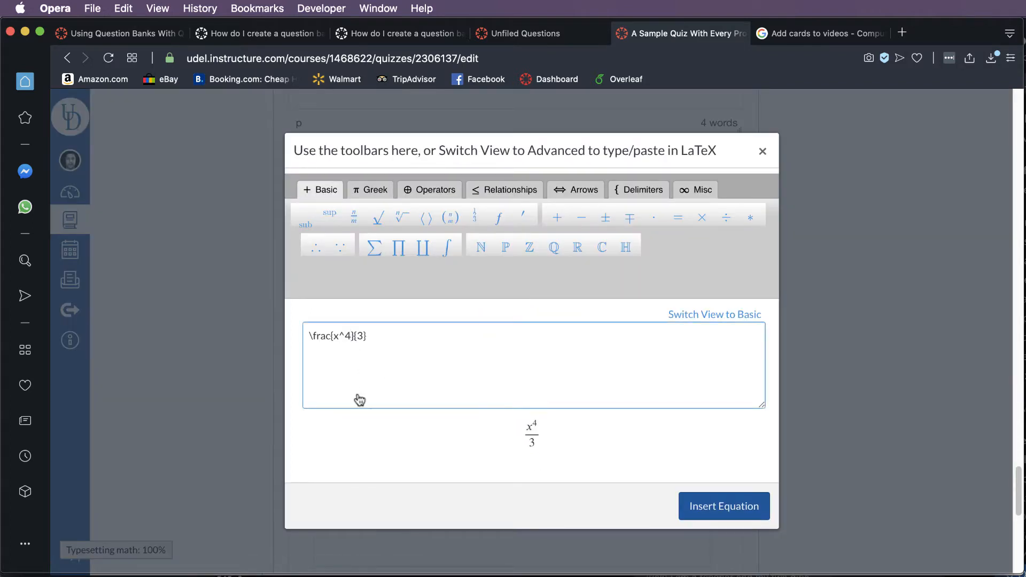
pyautogui.click(707, 502)
pyautogui.scroll(-3, 802, 529)
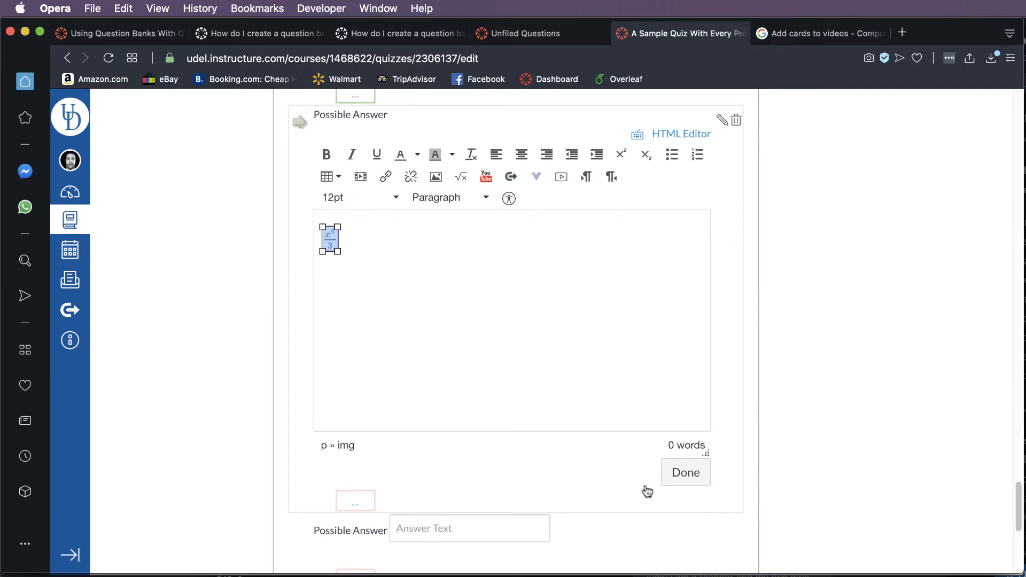
pyautogui.click(666, 478)
# - Write x^3 in the second possible answer's rich content editor, convert it into an inserted equation and finish the answer
pyautogui.click(425, 208)
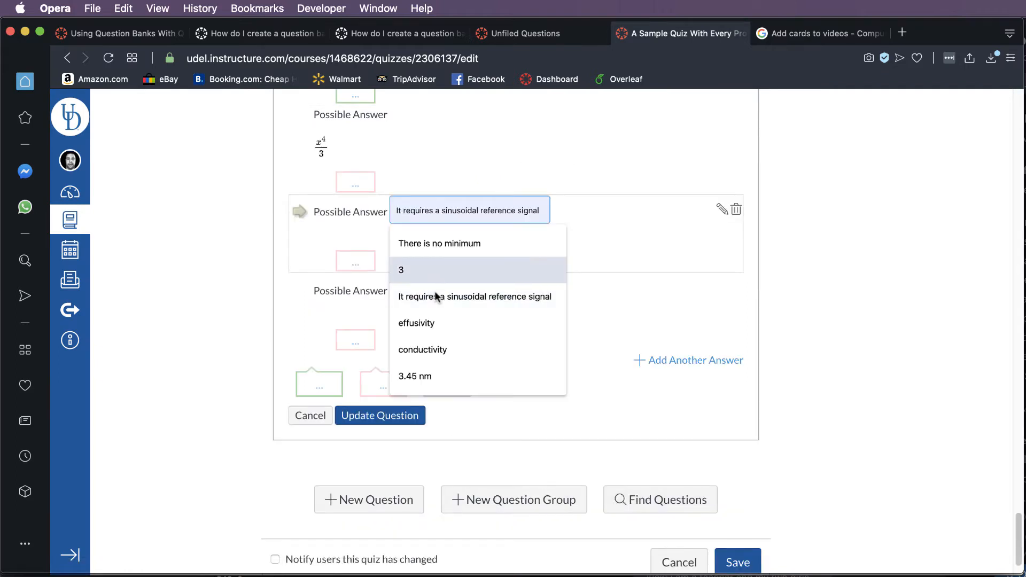
pyautogui.click(910, 280)
pyautogui.scroll(3, 428, 320)
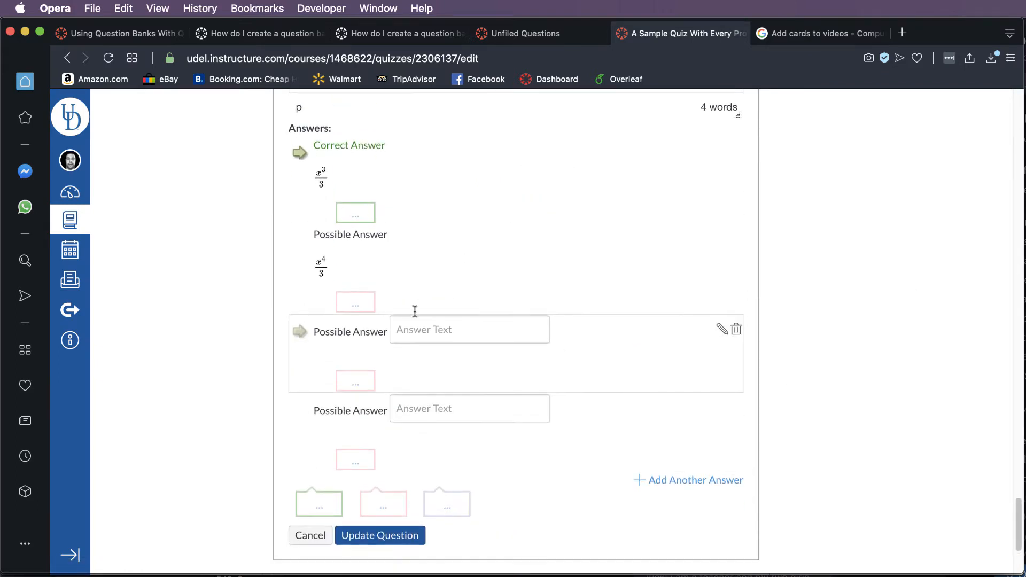
pyautogui.click(422, 329)
pyautogui.click(721, 334)
pyautogui.write('x^3')
pyautogui.moveTo(345, 444); pyautogui.dragTo(251, 445)
pyautogui.click(447, 385)
pyautogui.click(728, 507)
pyautogui.scroll(-3, 728, 508)
pyautogui.click(658, 505)
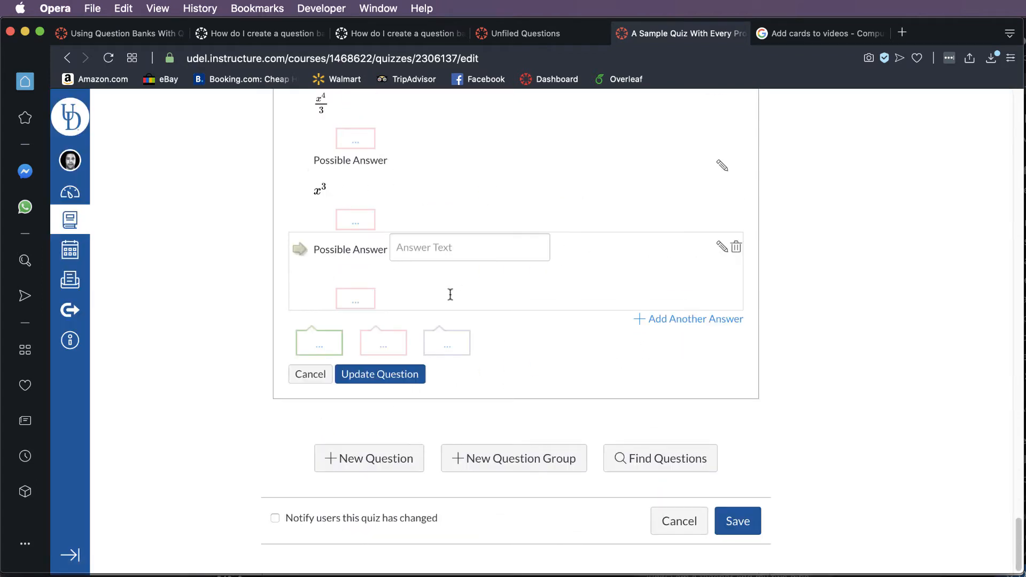
# - Delete the empty last possible answer
pyautogui.click(736, 247)
pyautogui.scroll(2, 822, 424)
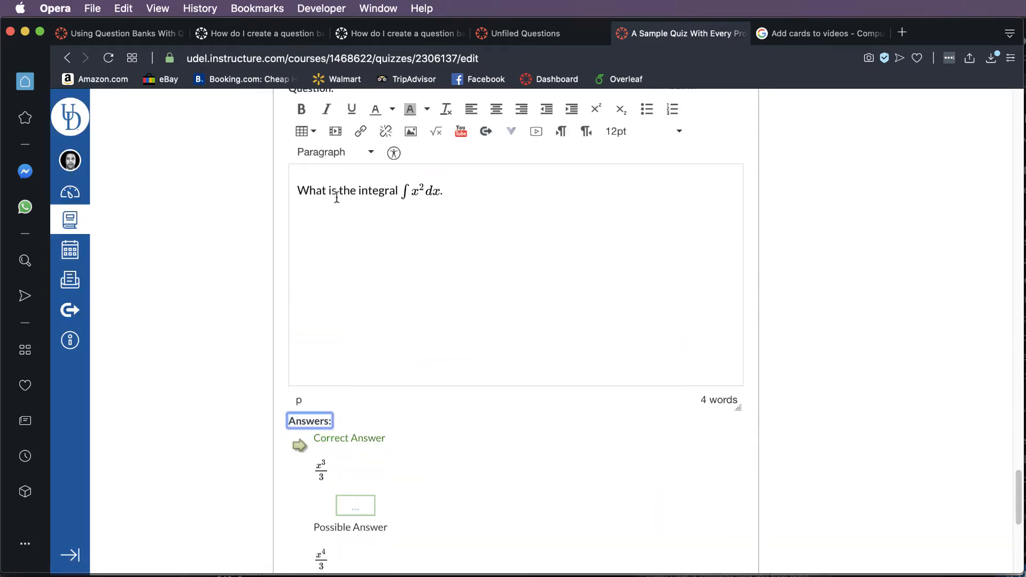
# - Mark the x^4/3 answer as the correct one
pyautogui.scroll(-5, 602, 336)
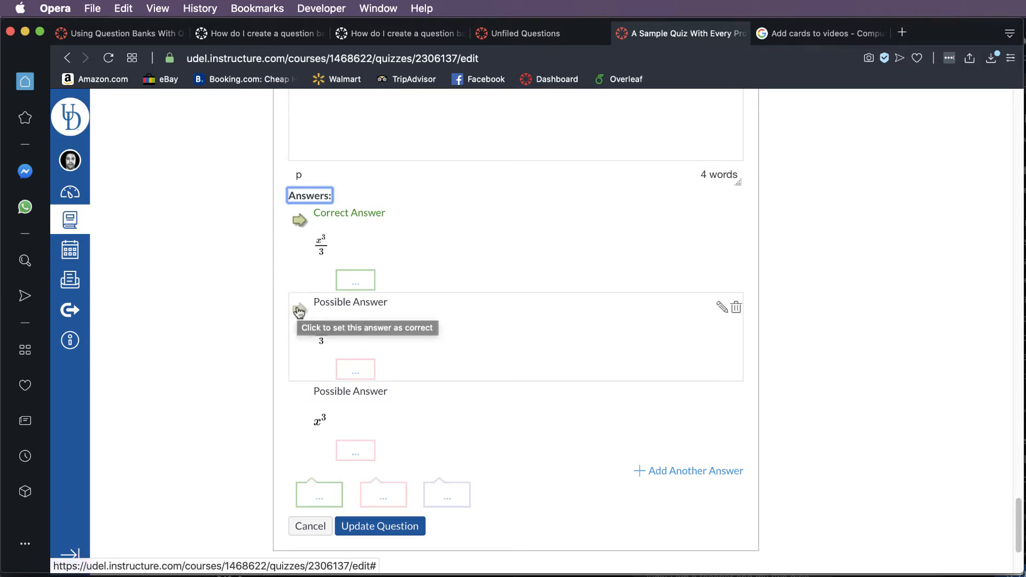
pyautogui.click(301, 309)
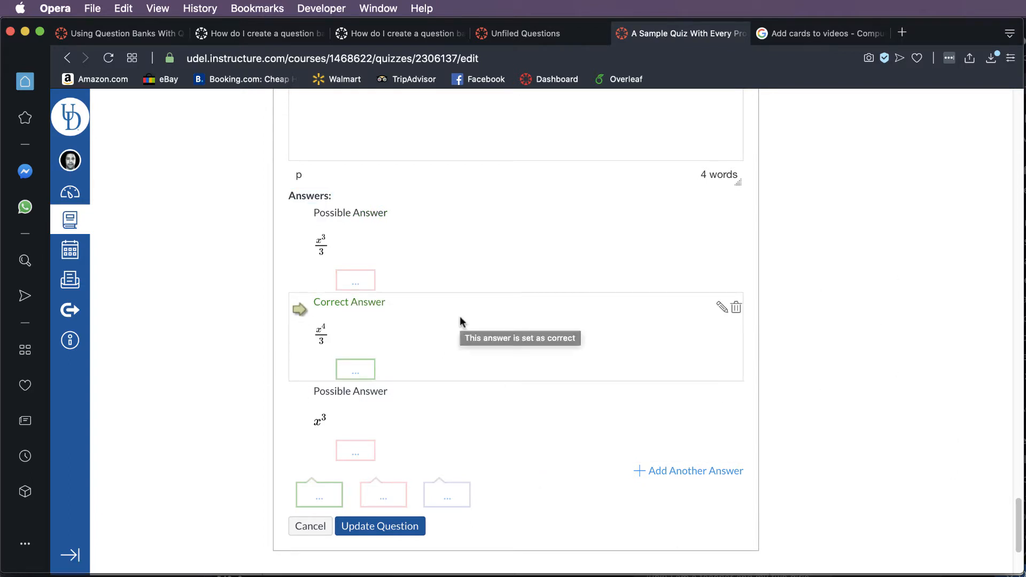
pyautogui.scroll(2, 461, 332)
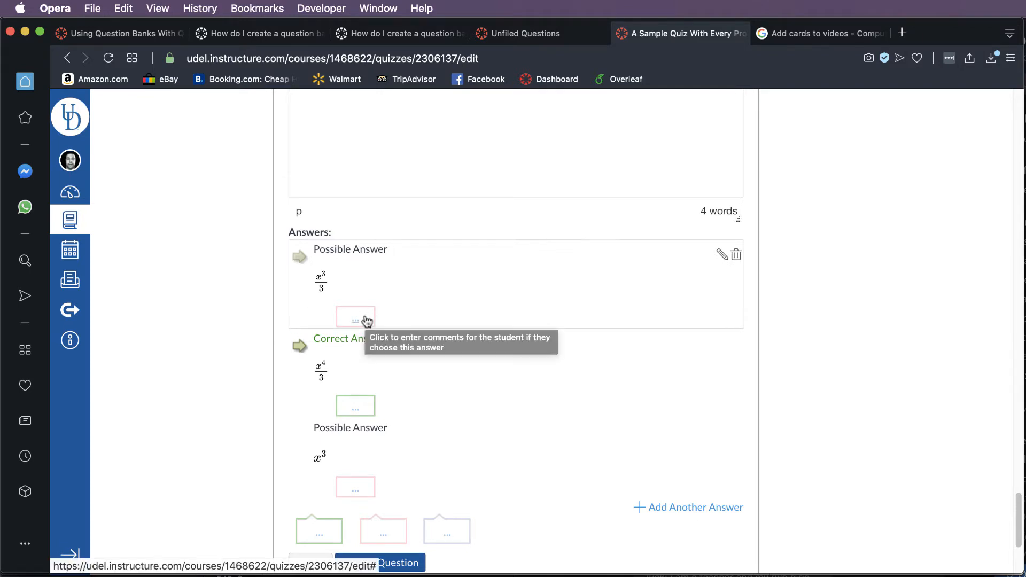
# - Open the comment editor under the x^4/3 answer and set x^3/3 as the correct answer again
pyautogui.click(355, 405)
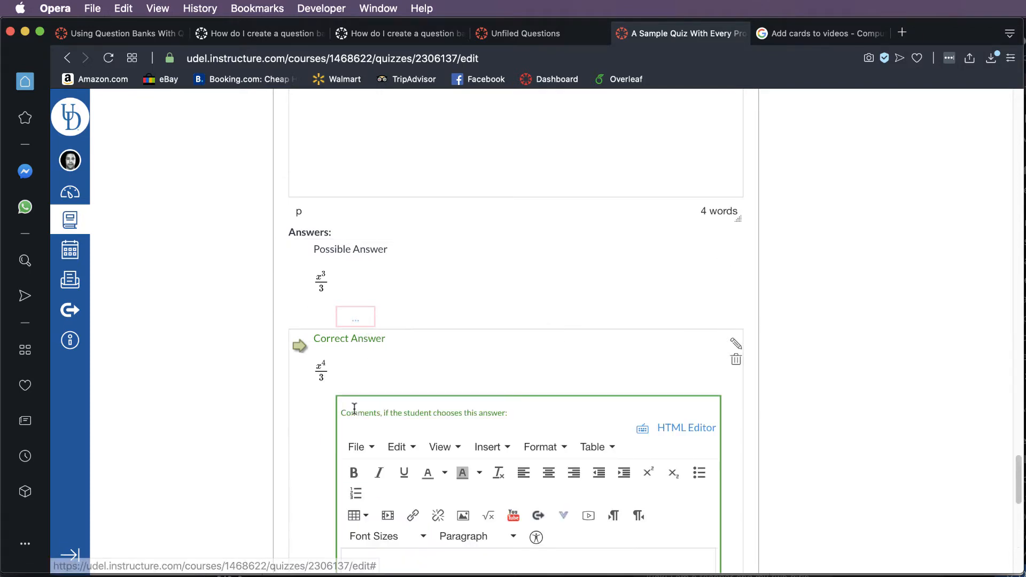
pyautogui.scroll(-3, 911, 493)
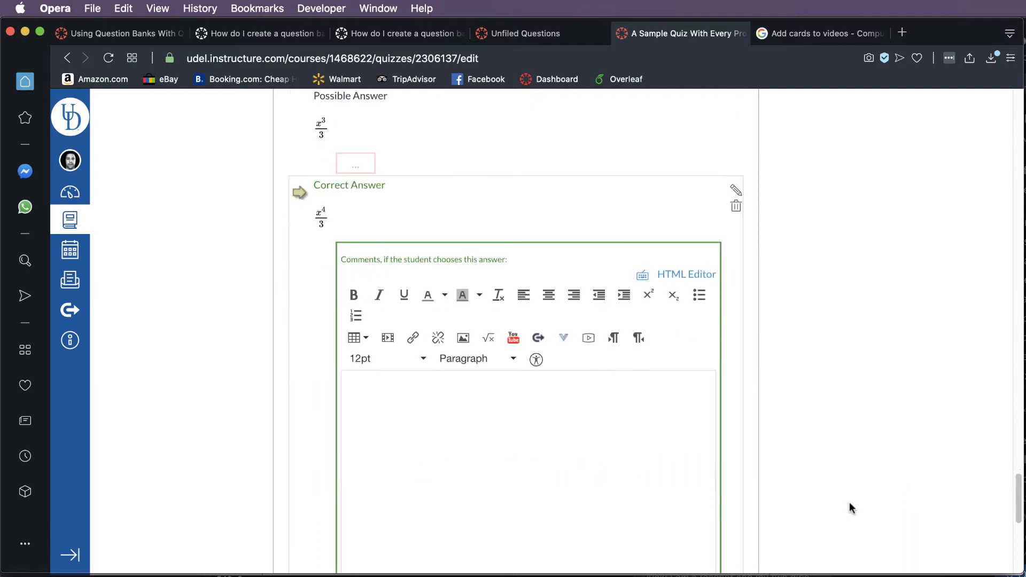
pyautogui.scroll(5, 849, 504)
pyautogui.click(300, 400)
pyautogui.scroll(-3, 384, 466)
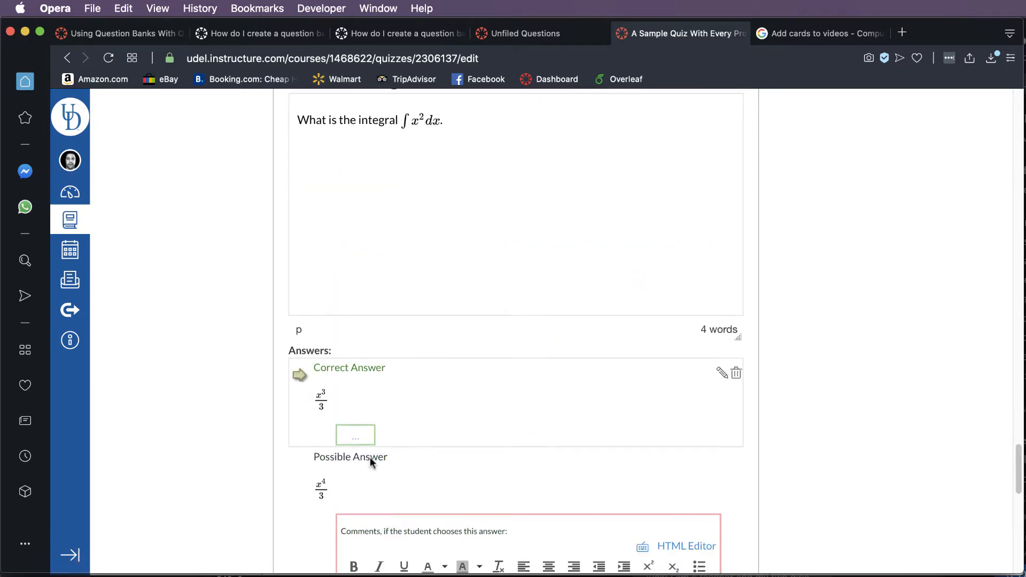
# - Write "this is wrong because x....." as the comment for students who choose x^4/3 and finish the comment
pyautogui.scroll(-2, 385, 466)
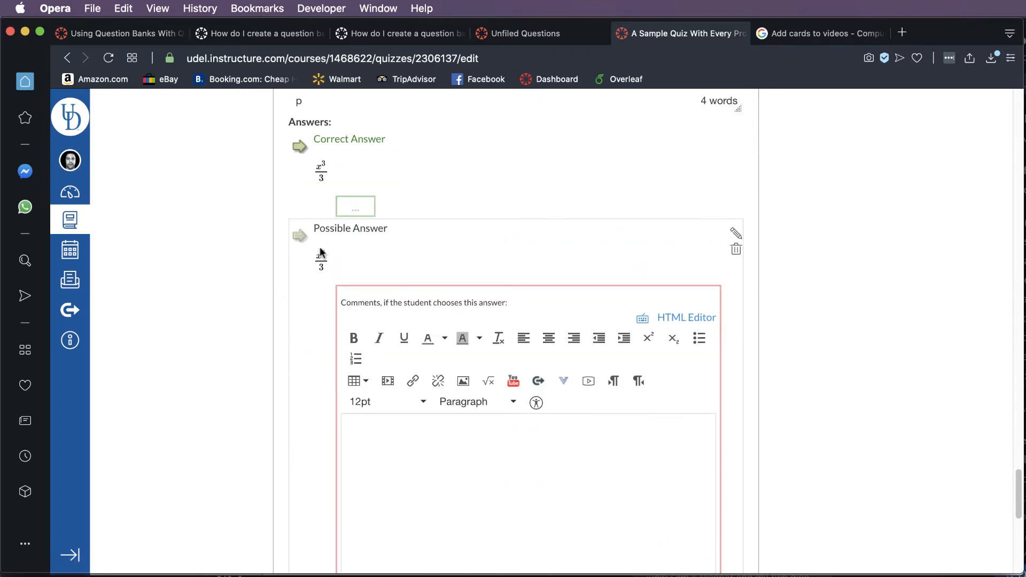
pyautogui.scroll(-1, 428, 433)
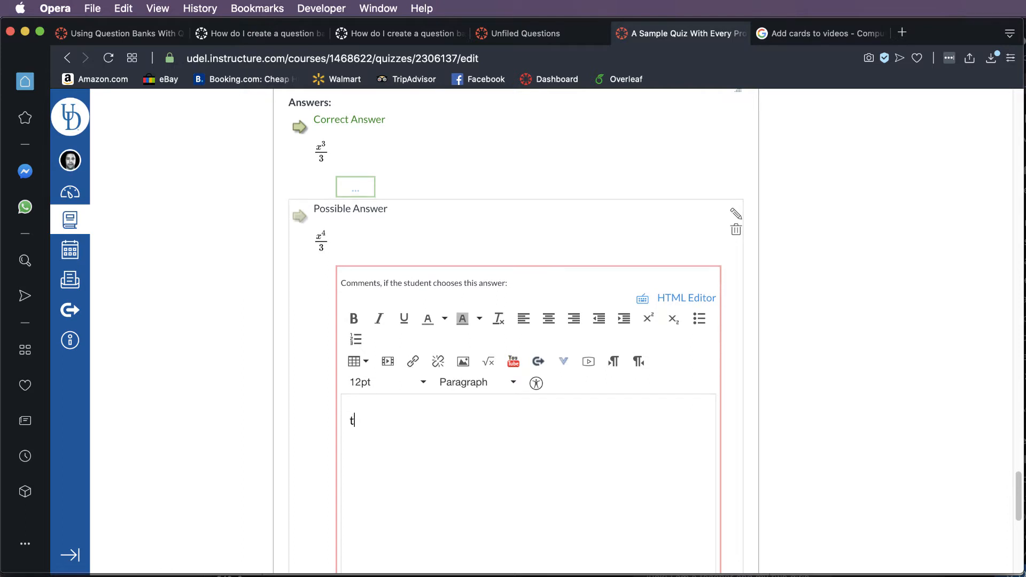
pyautogui.write('his is wrong because x.....')
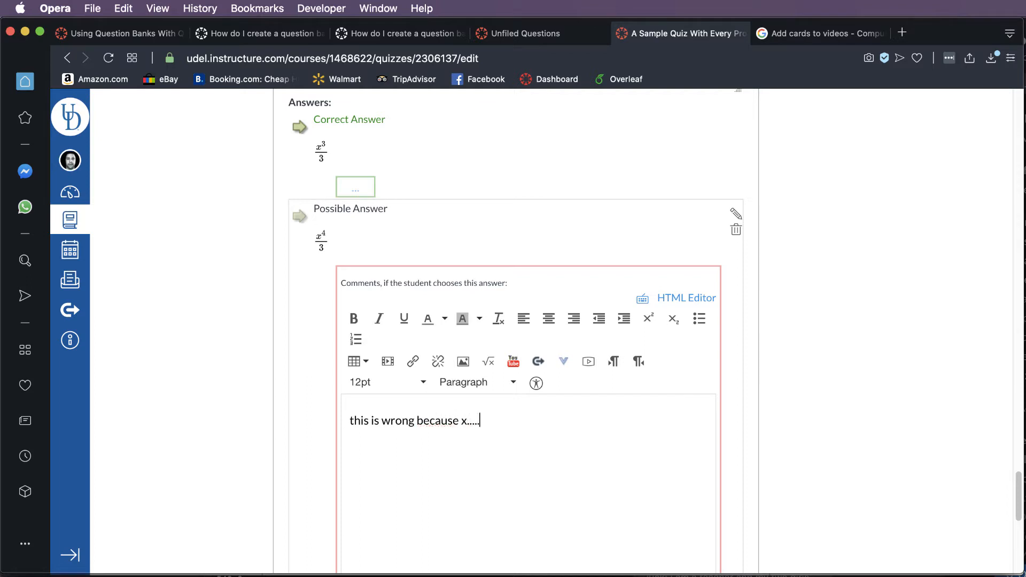
pyautogui.scroll(-3, 828, 465)
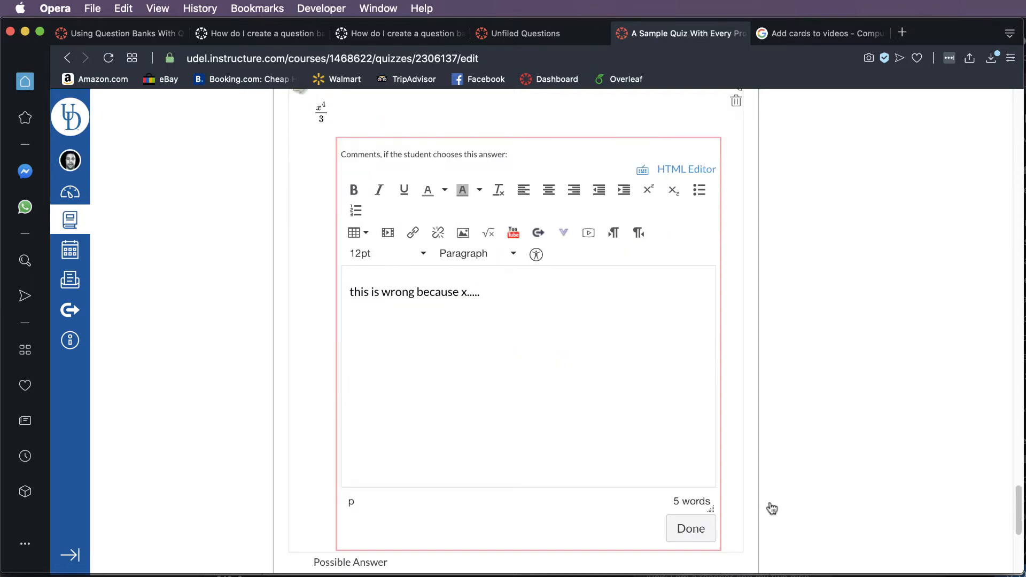
pyautogui.click(701, 529)
# - Add the general answer comment "This was the point of the problem." to the question and finish editing it
pyautogui.scroll(3, 794, 406)
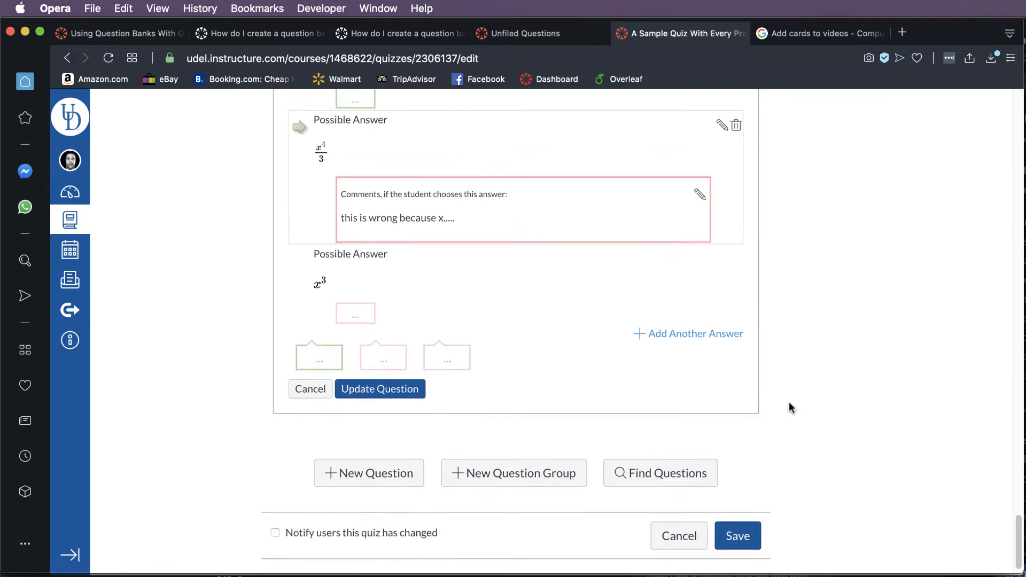
pyautogui.scroll(2, 794, 406)
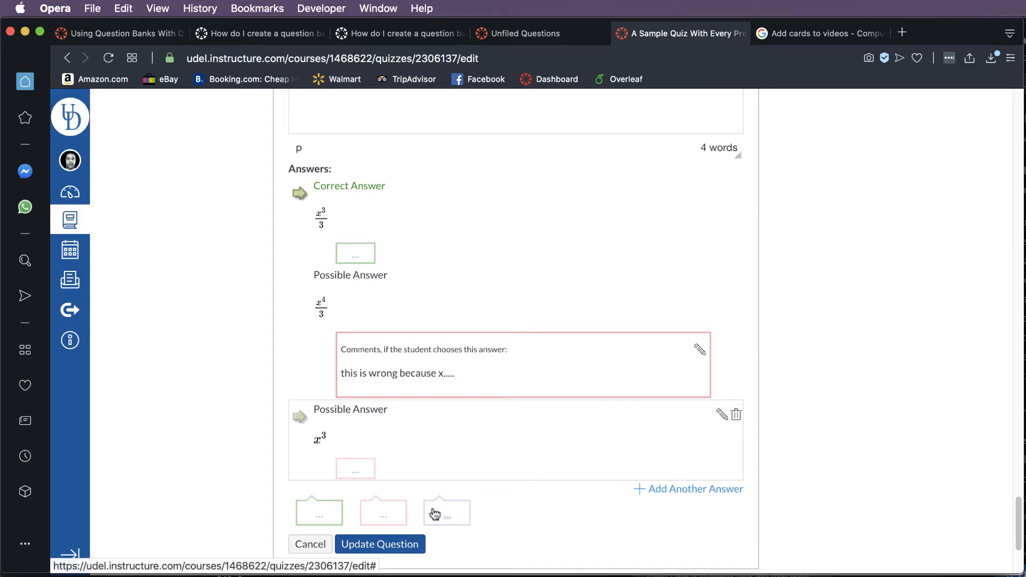
pyautogui.click(470, 511)
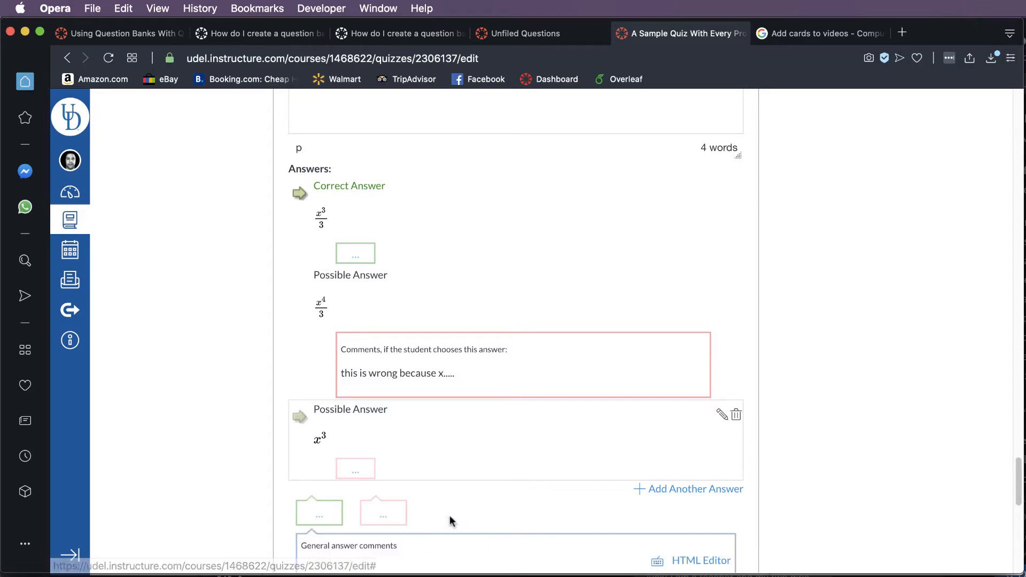
pyautogui.scroll(-5, 795, 526)
pyautogui.scroll(-2, 810, 531)
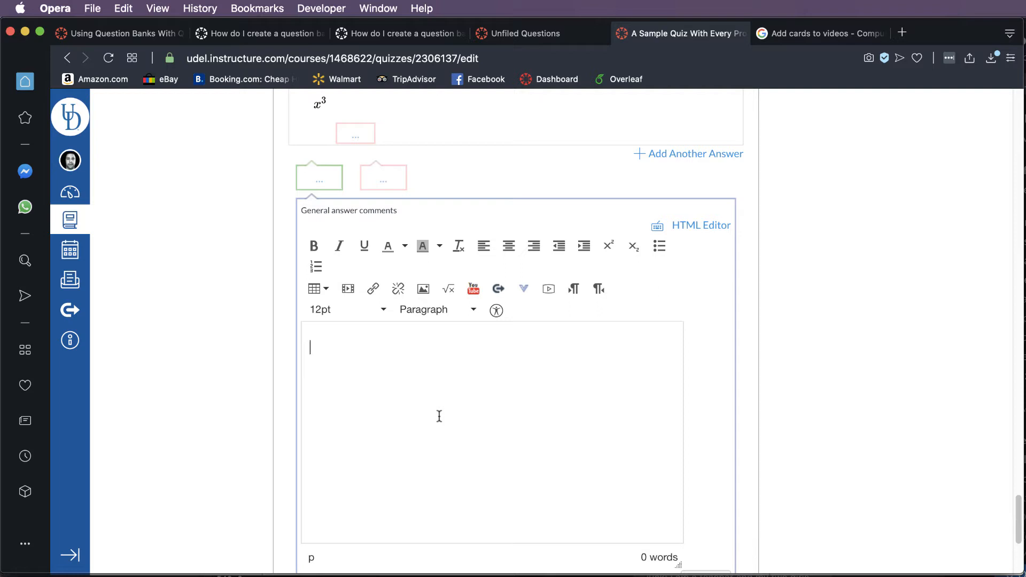
pyautogui.write('The')
pyautogui.press('BackSpace')
pyautogui.write('was the point of the probl')
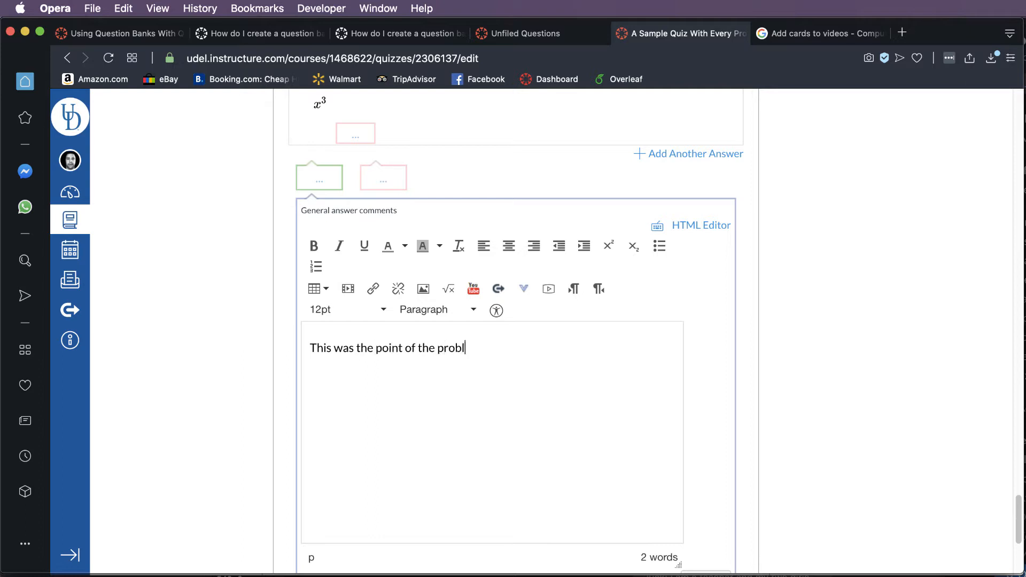
pyautogui.write('em.')
pyautogui.scroll(-1, 728, 454)
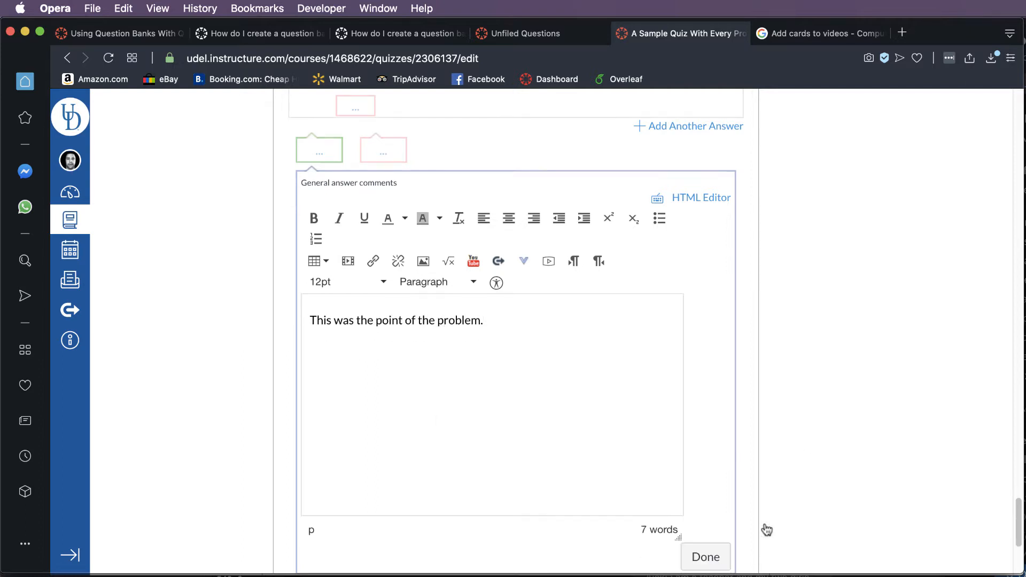
pyautogui.click(704, 557)
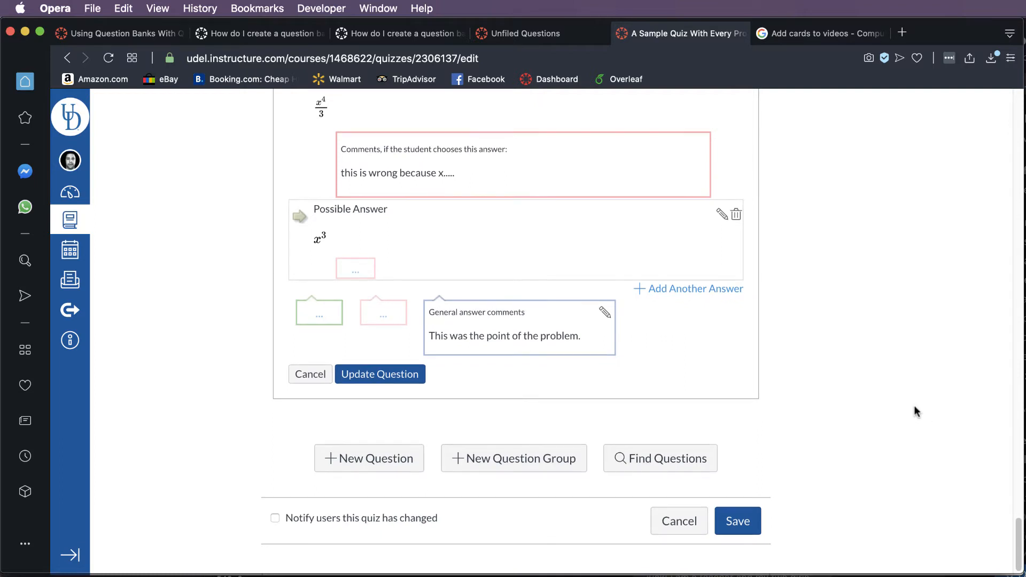
# - Update the indefinite integral question with its answers and comments
pyautogui.scroll(3, 763, 414)
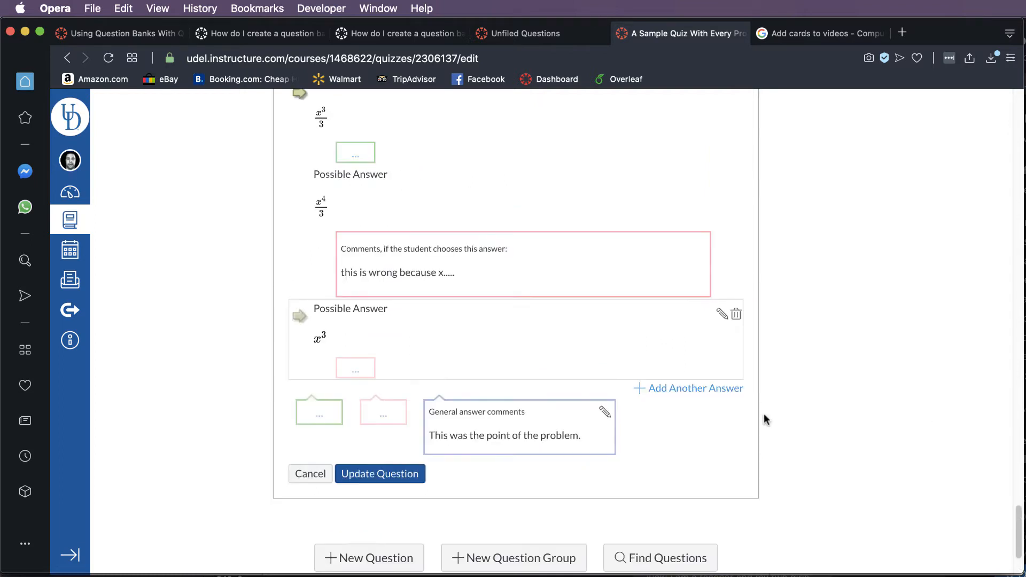
pyautogui.click(397, 472)
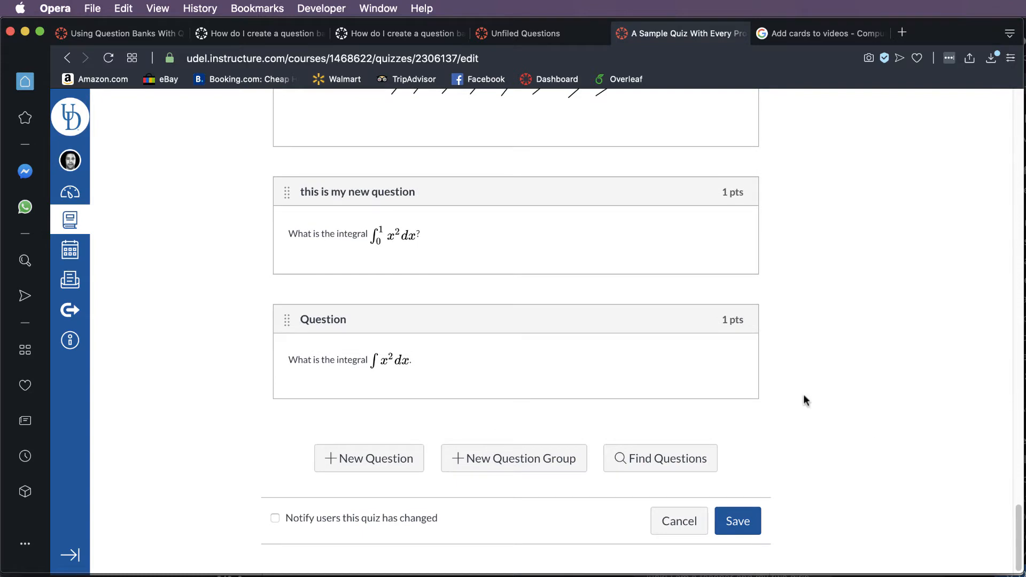
pyautogui.scroll(3, 804, 396)
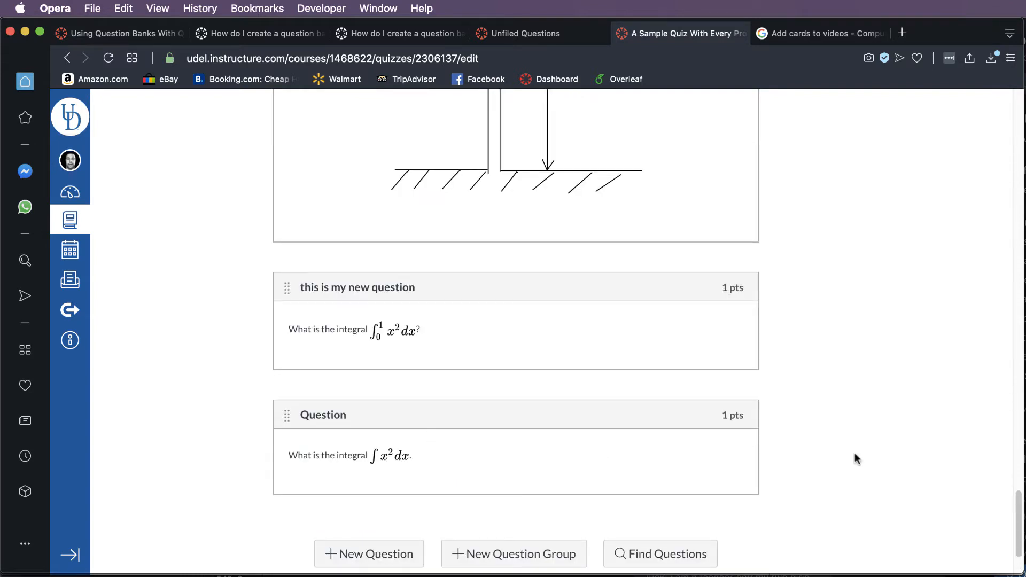
# - Delete the two integral practice questions at the end of the quiz and confirm both deletions
pyautogui.scroll(-3, 854, 454)
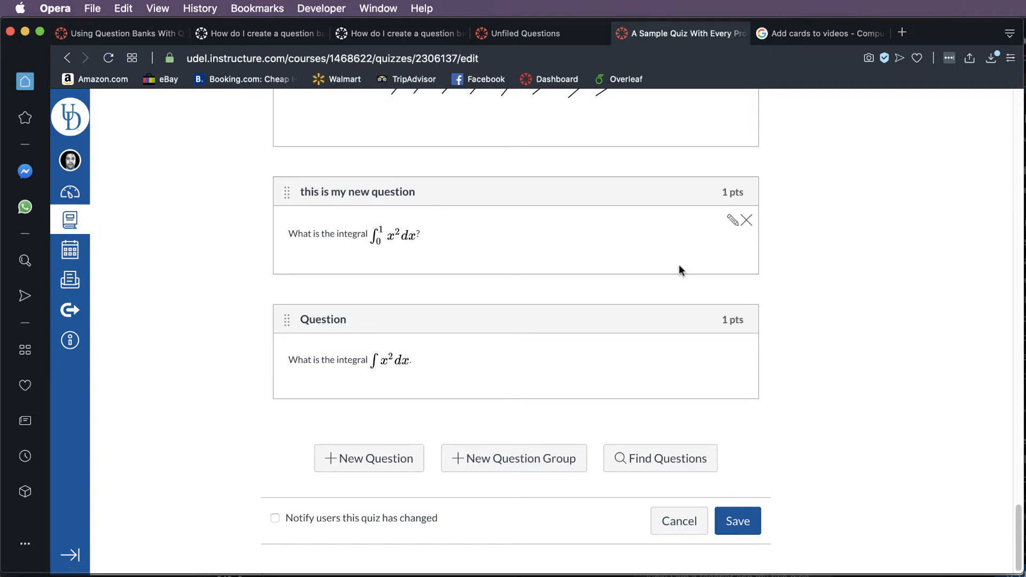
pyautogui.click(746, 347)
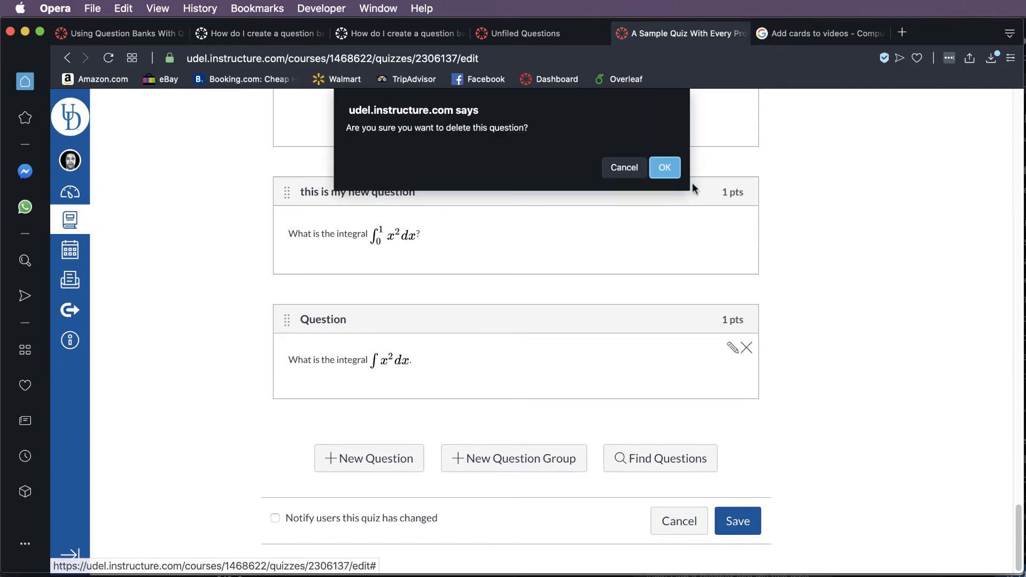
pyautogui.click(663, 167)
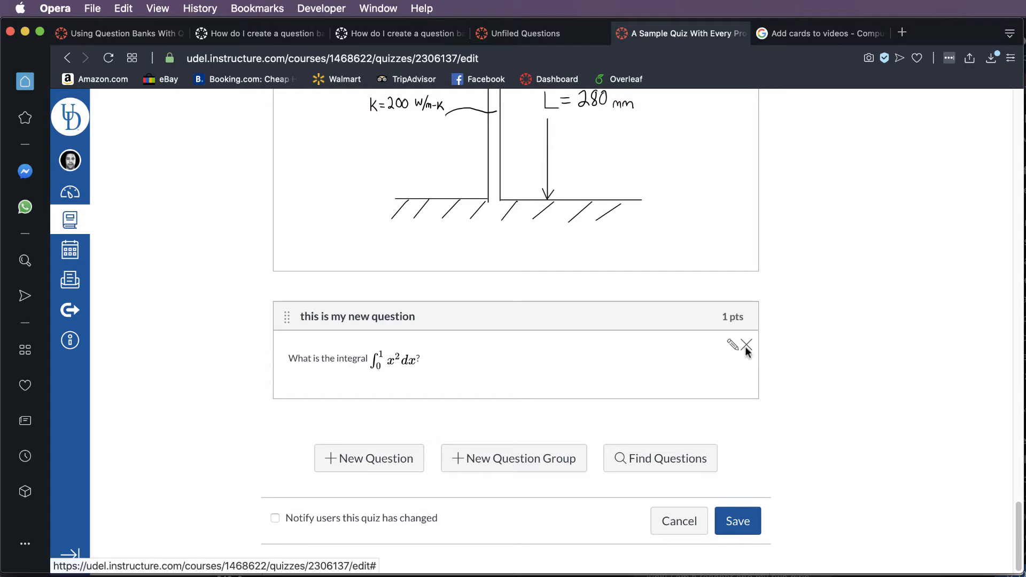
pyautogui.click(746, 346)
pyautogui.click(664, 167)
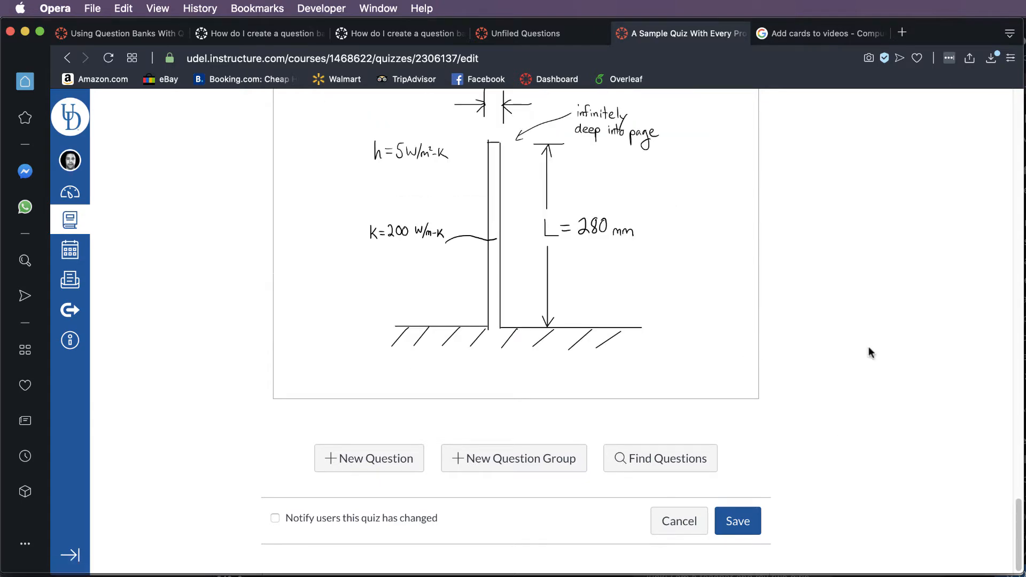
# - Open the "Example: Multi Choice w/Images" question for editing
pyautogui.scroll(15, 870, 350)
pyautogui.scroll(-2, 856, 361)
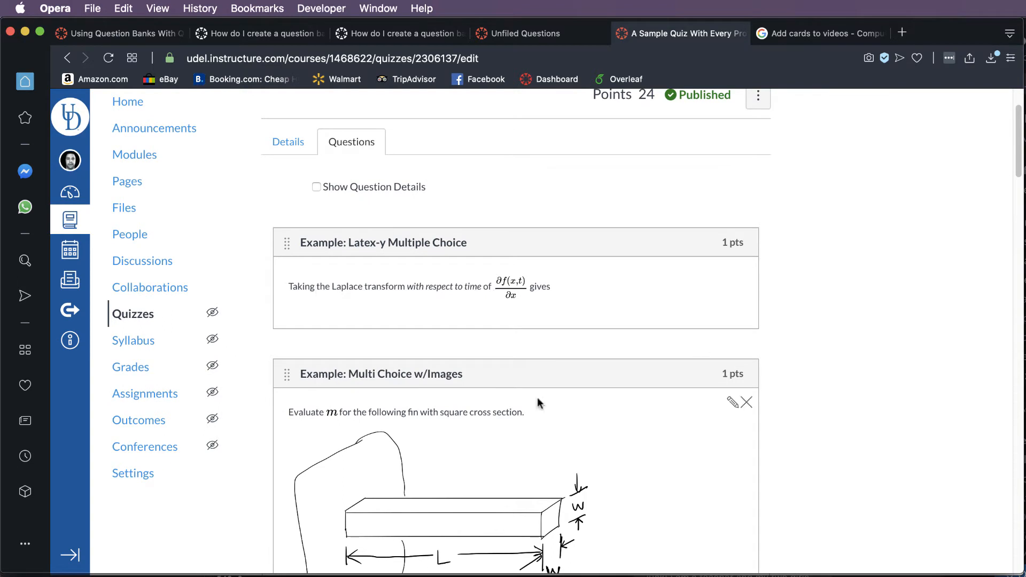
pyautogui.scroll(-5, 829, 412)
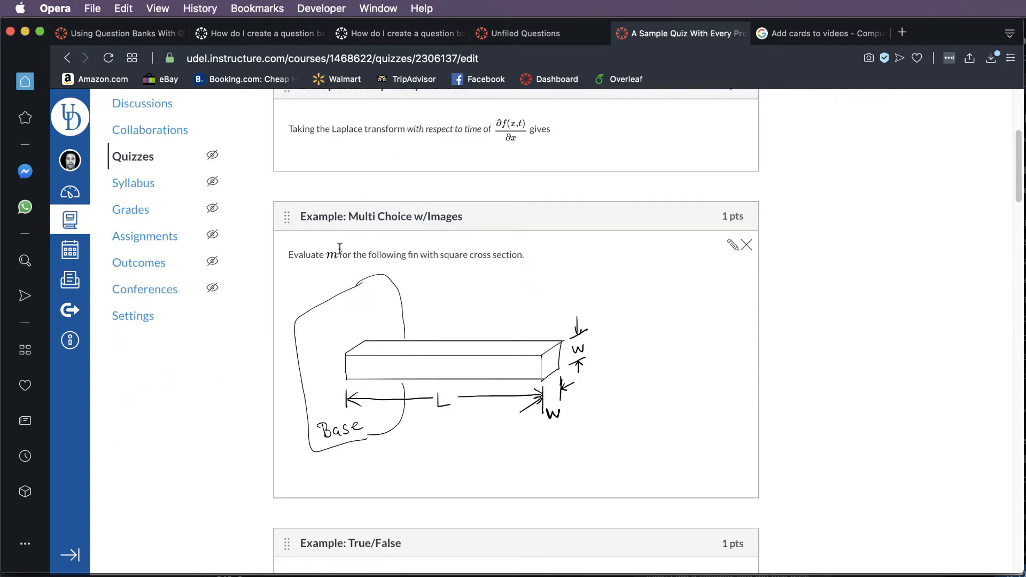
pyautogui.click(732, 245)
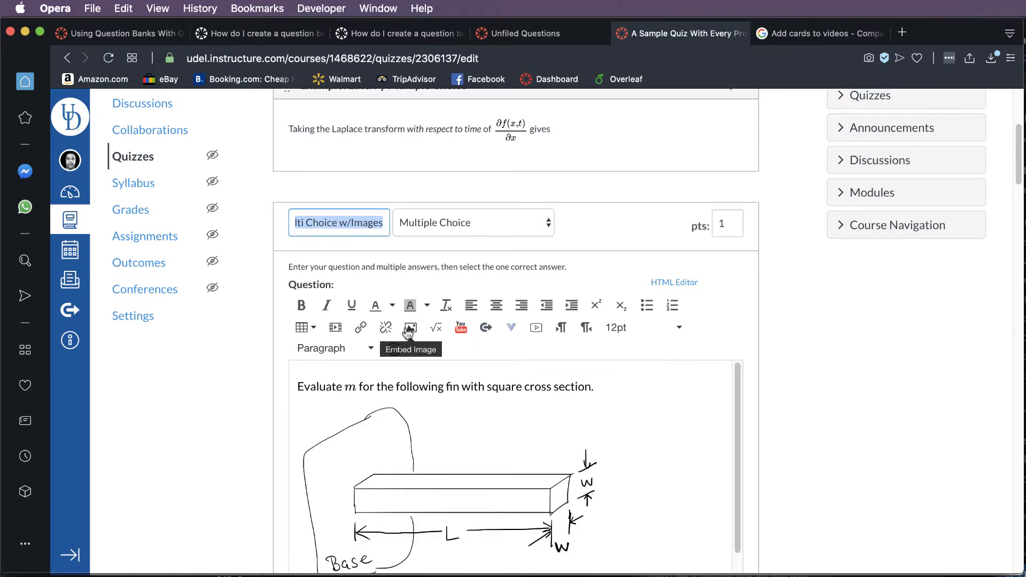
pyautogui.scroll(-1, 396, 333)
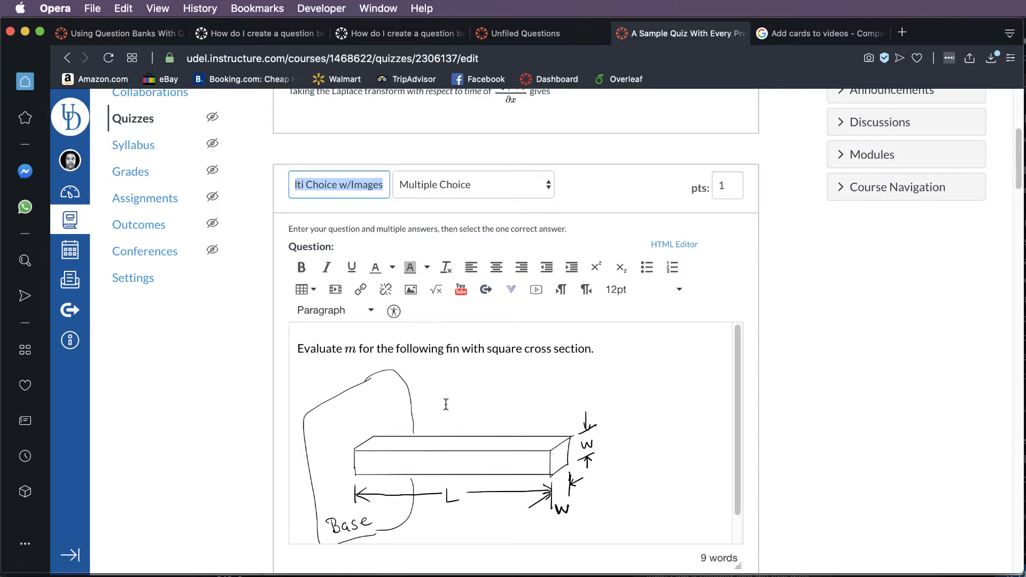
# - Start embedding an image in the fin question and browse the Canvas course files as its source
pyautogui.click(377, 420)
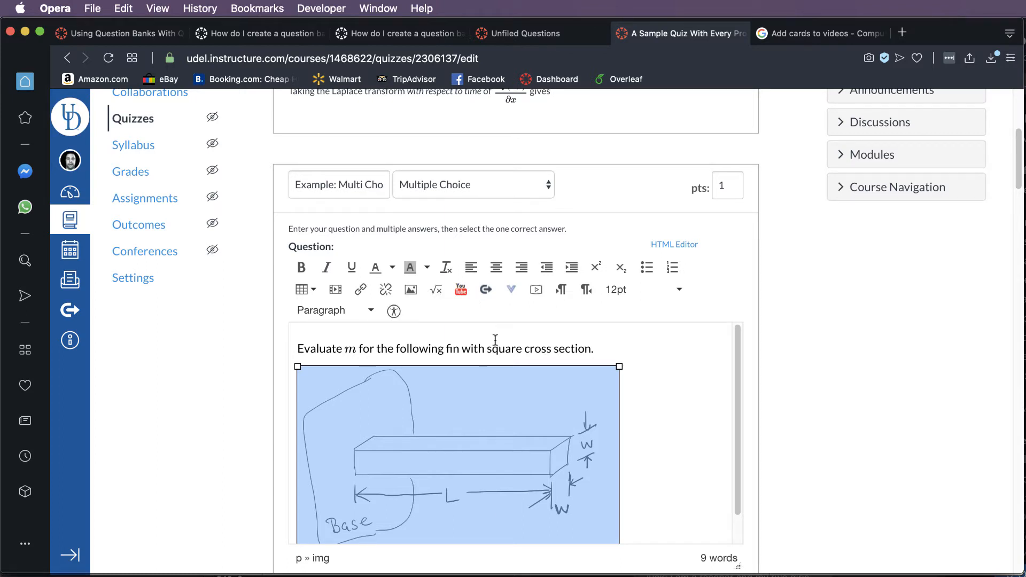
pyautogui.click(659, 486)
pyautogui.click(410, 289)
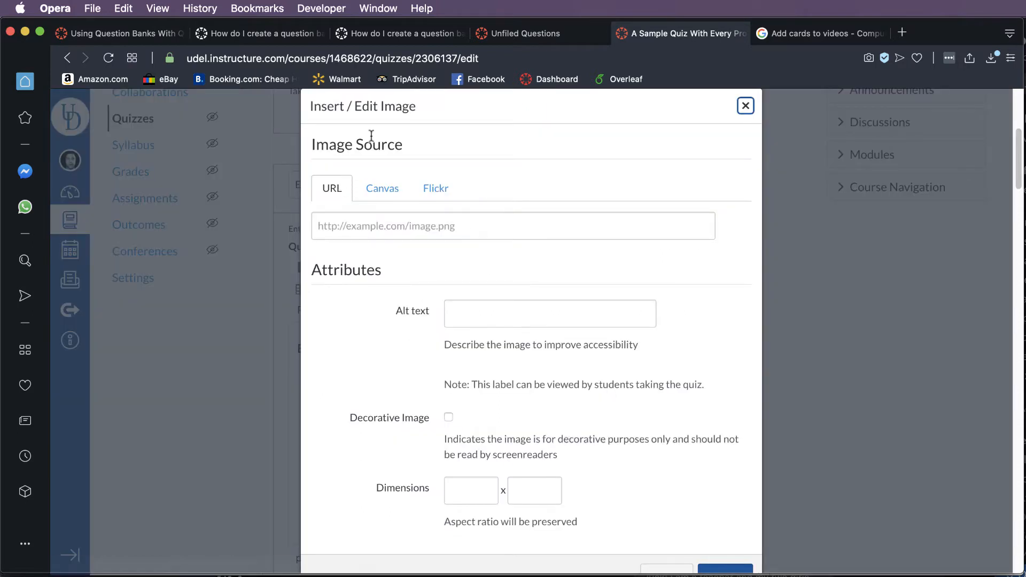
pyautogui.scroll(-1, 392, 245)
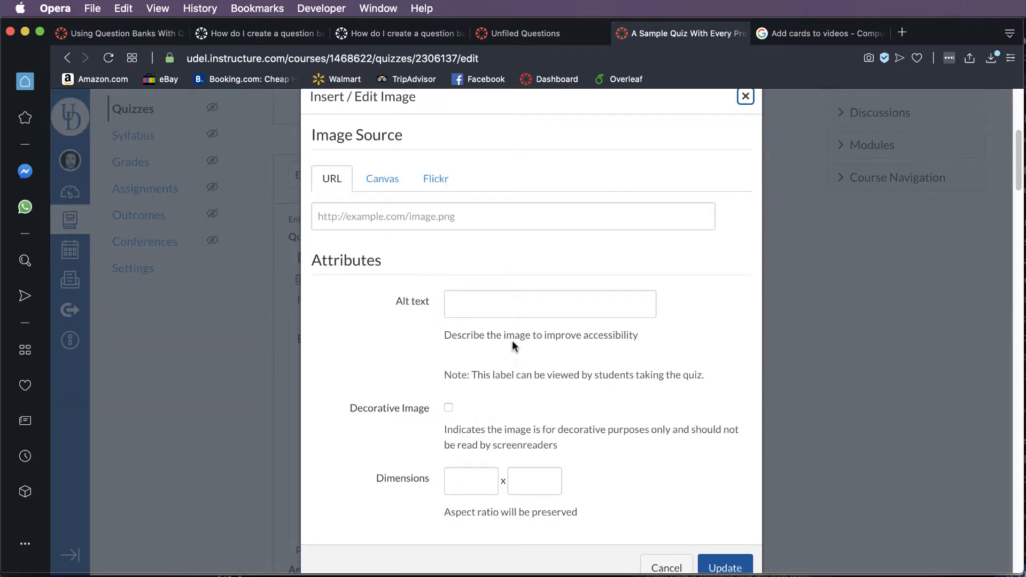
pyautogui.click(393, 183)
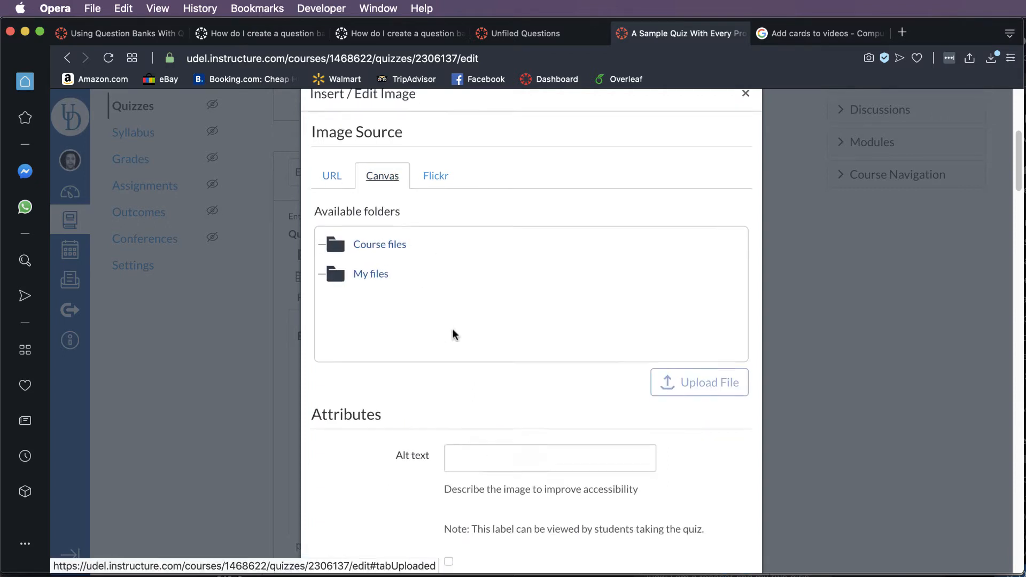
pyautogui.scroll(-2, 452, 331)
pyautogui.click(374, 225)
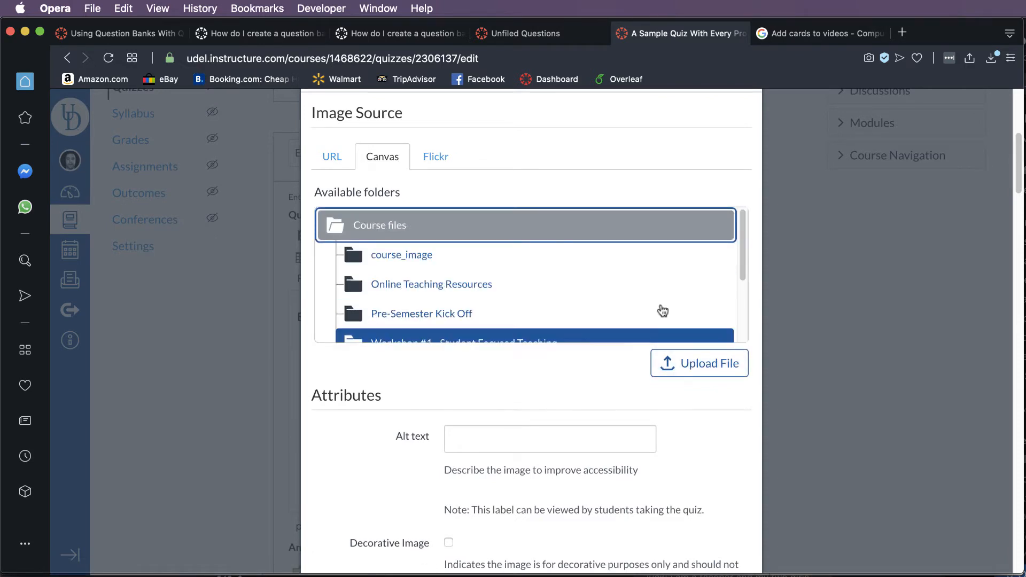
# - Select FinLearningCheck (1).jpeg from Downloads for upload to the course files, and cancel the file selection
pyautogui.click(672, 367)
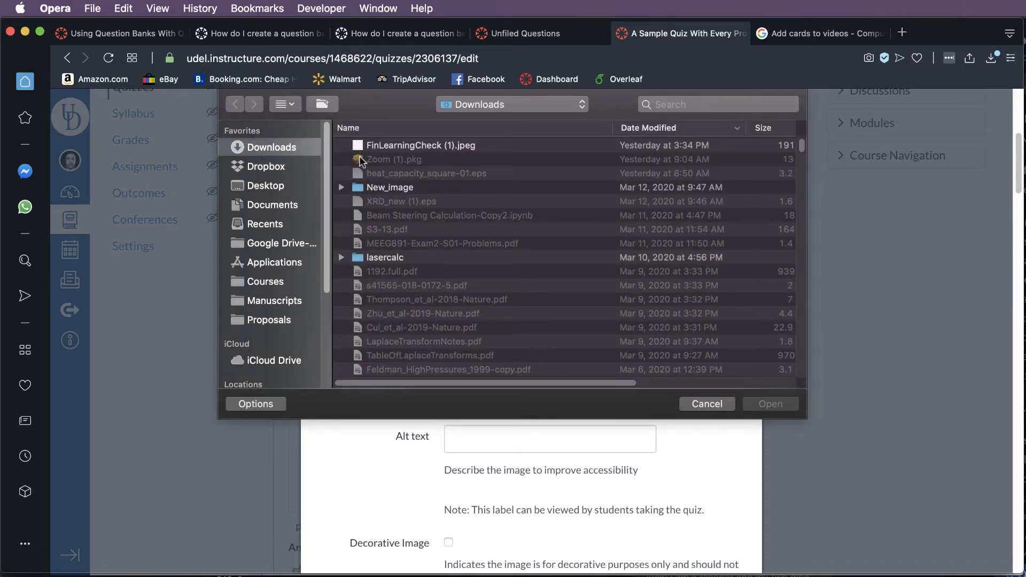
pyautogui.click(374, 145)
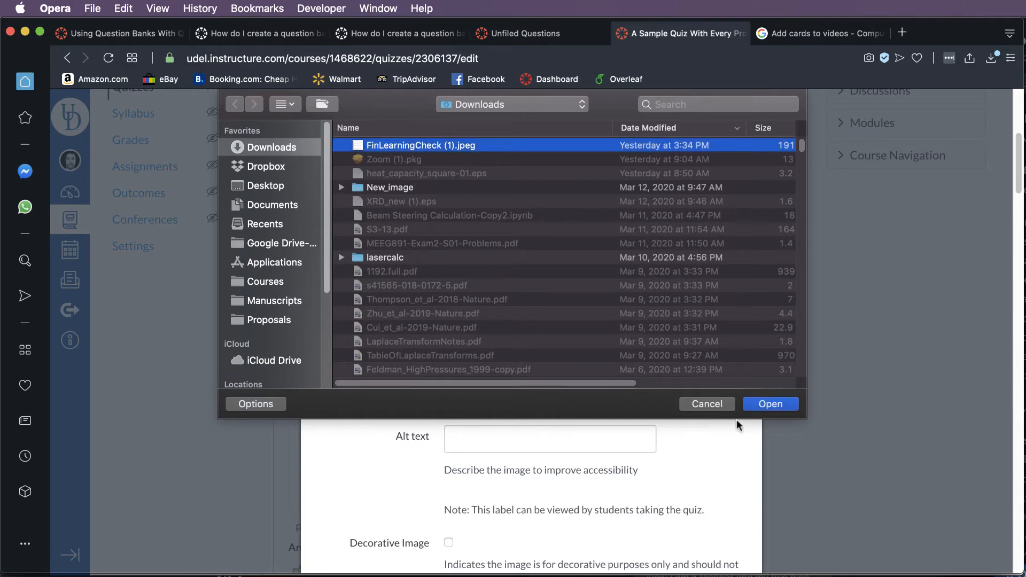
pyautogui.click(712, 407)
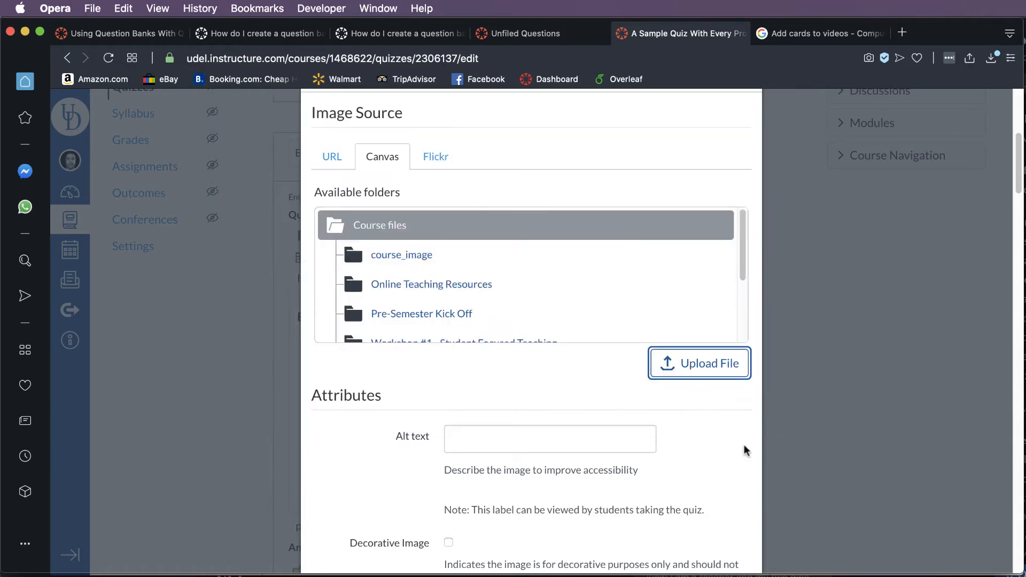
# - Examine the alt text, decorative image and dimensions settings, and cancel embedding the image
pyautogui.scroll(-3, 559, 373)
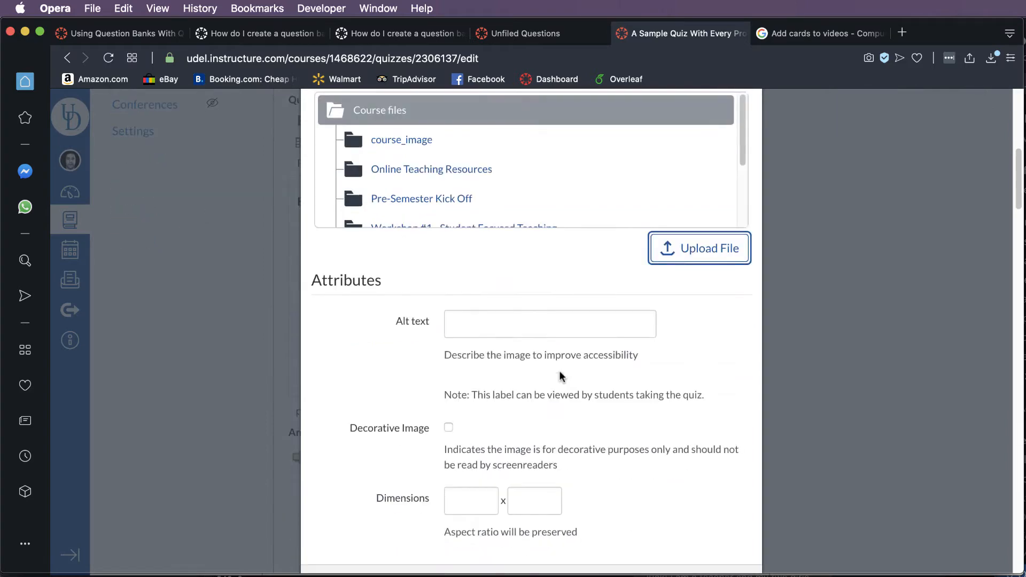
pyautogui.scroll(-1, 543, 364)
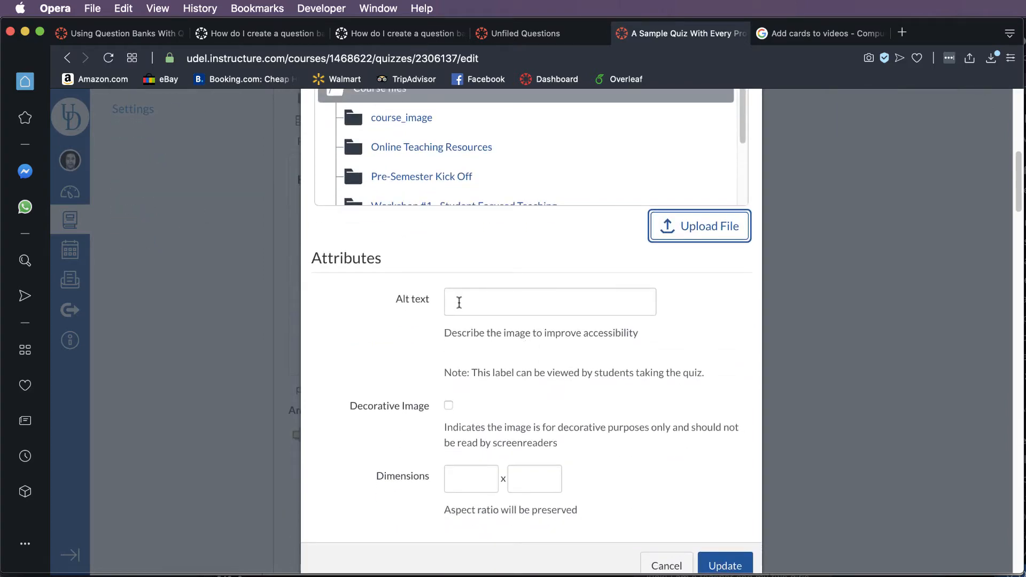
pyautogui.click(459, 303)
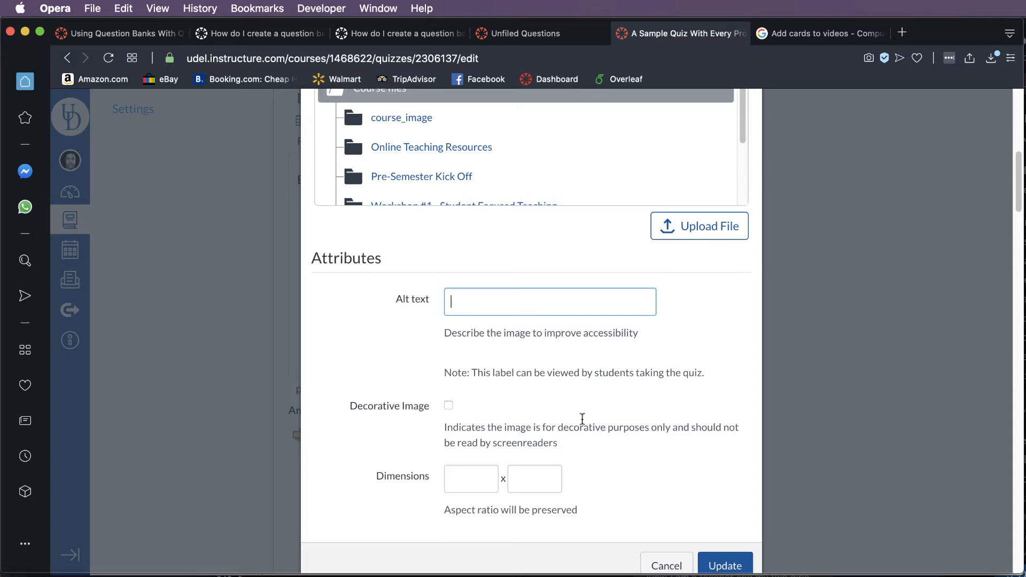
pyautogui.click(653, 564)
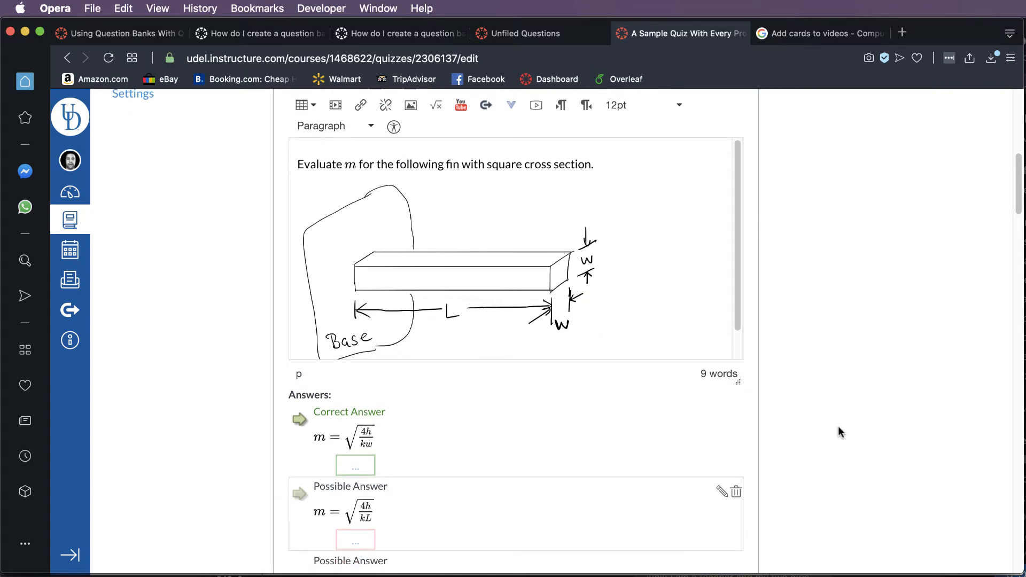
# - Review the fin question's image, possible answers and general answer comments, and update the question
pyautogui.scroll(-3, 686, 208)
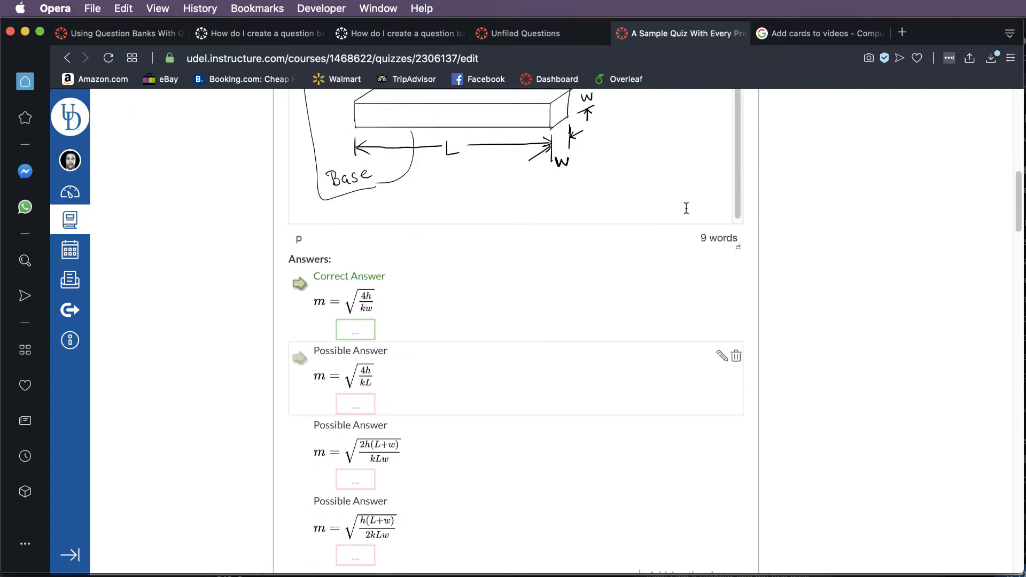
pyautogui.scroll(5, 860, 281)
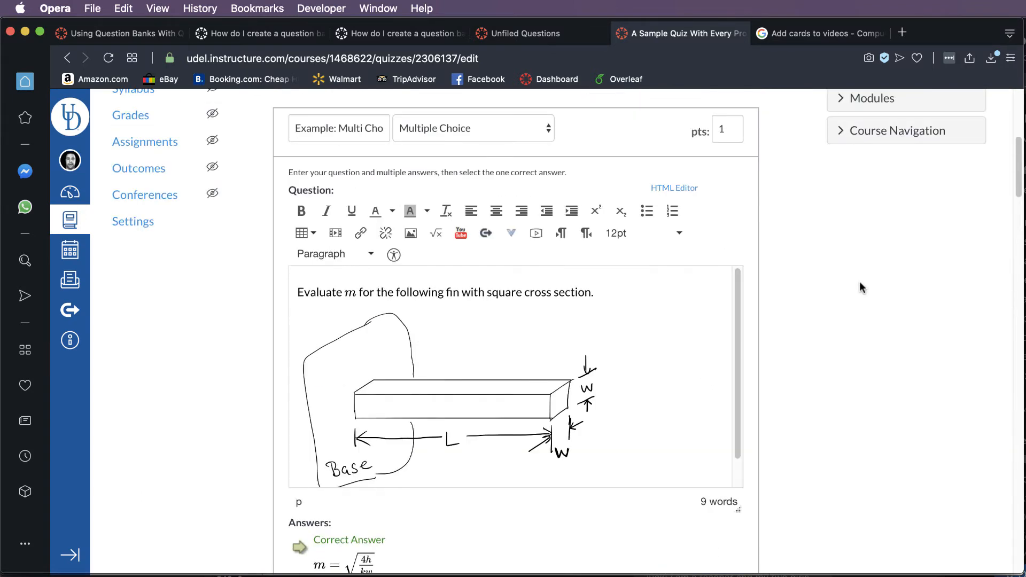
pyautogui.scroll(-8, 859, 281)
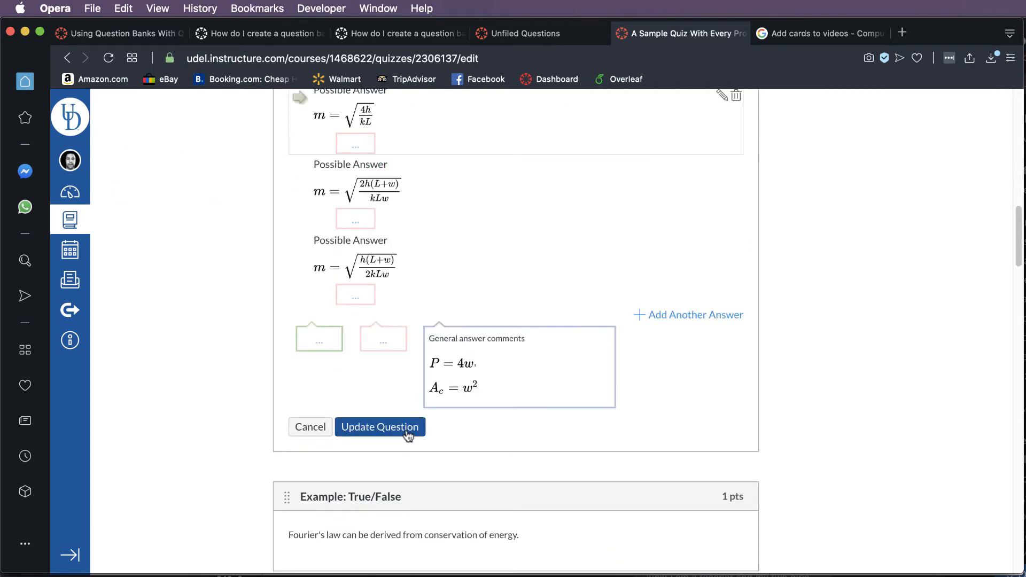
pyautogui.scroll(7, 800, 415)
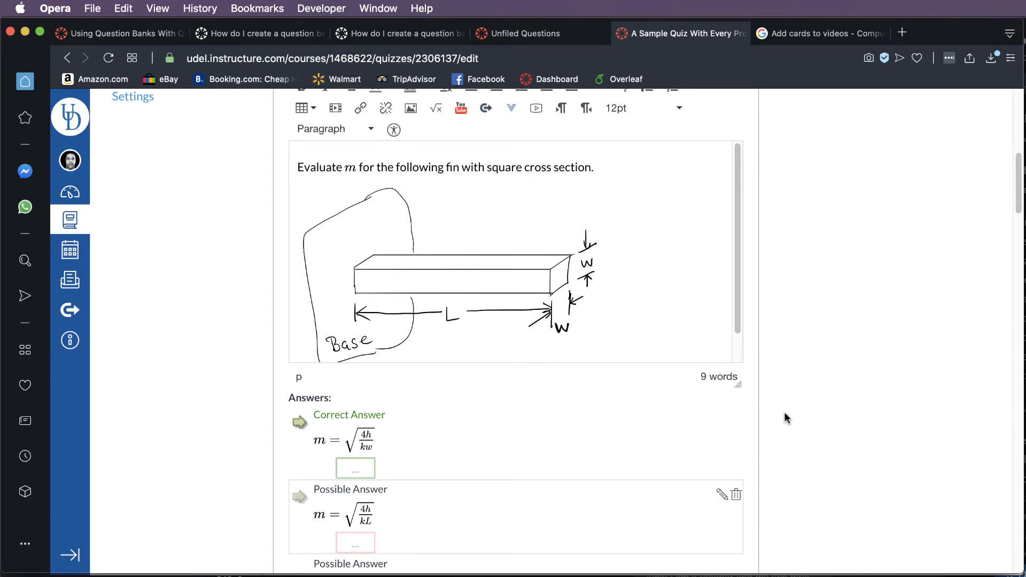
pyautogui.scroll(-14, 785, 412)
pyautogui.scroll(4, 785, 412)
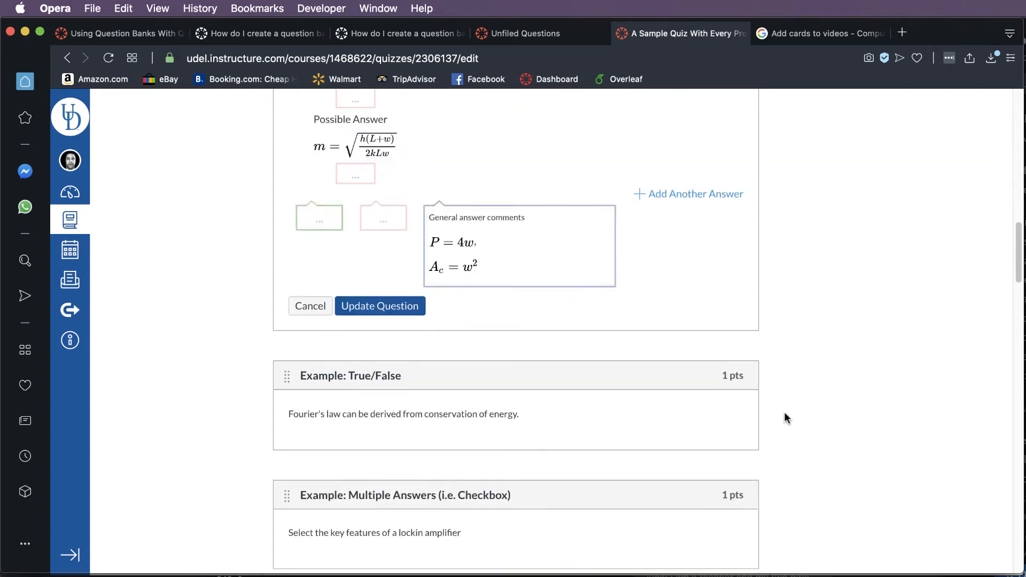
pyautogui.scroll(2, 786, 417)
pyautogui.click(392, 411)
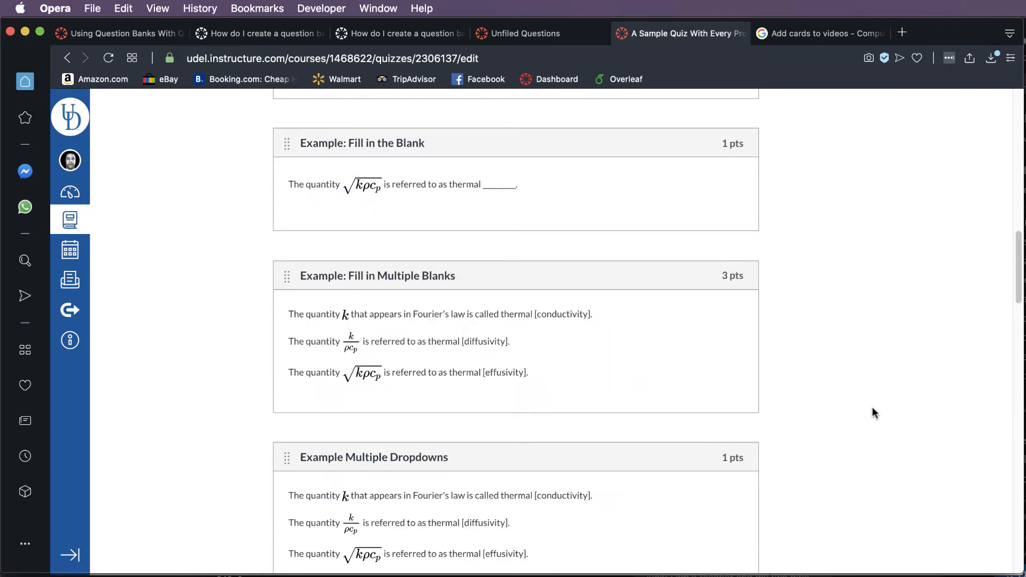
# - Open the "Example: True/False" question for editing, examine its answer and comment options, and update the question
pyautogui.scroll(9, 872, 412)
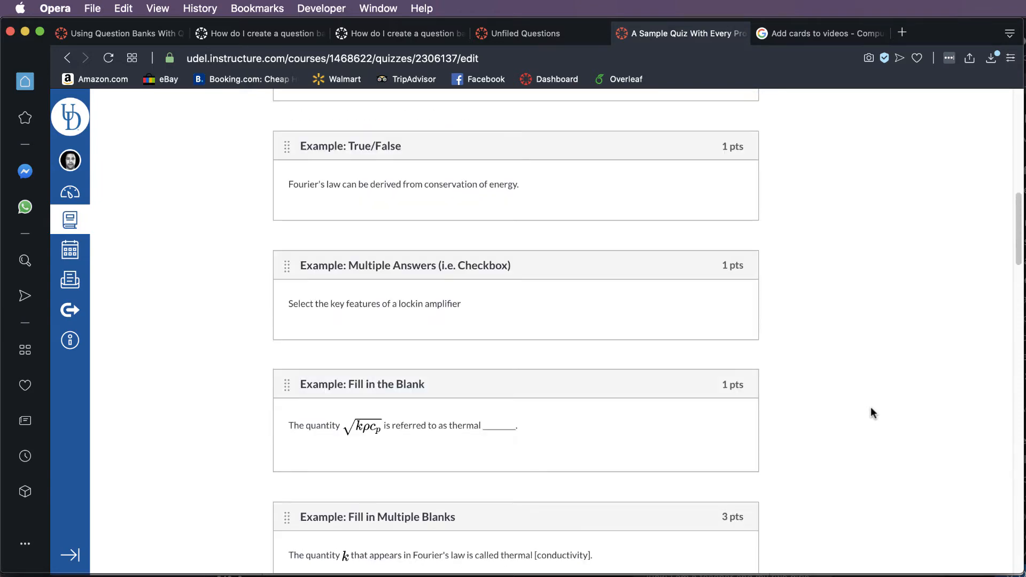
pyautogui.scroll(2, 380, 382)
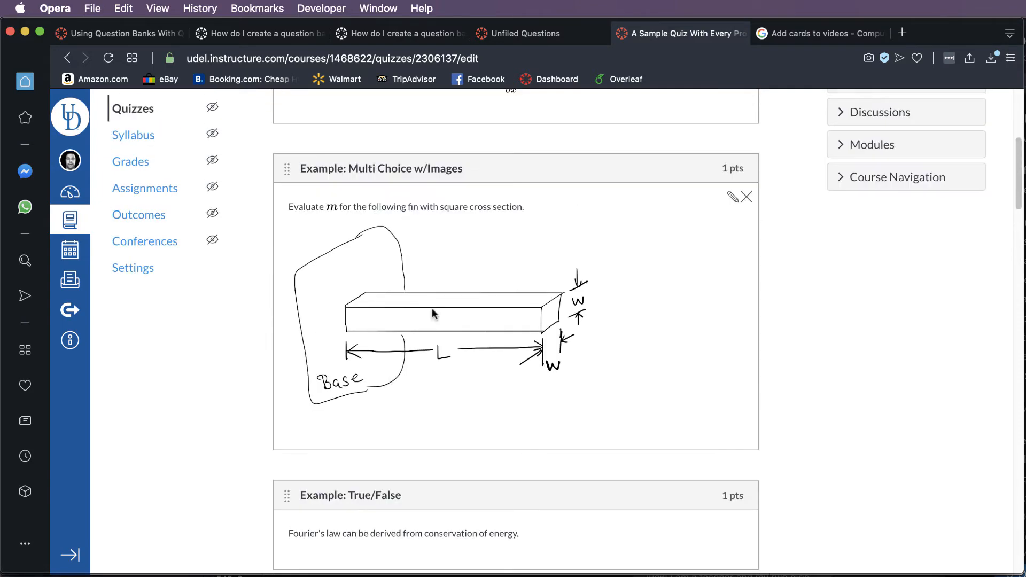
pyautogui.scroll(-2, 385, 312)
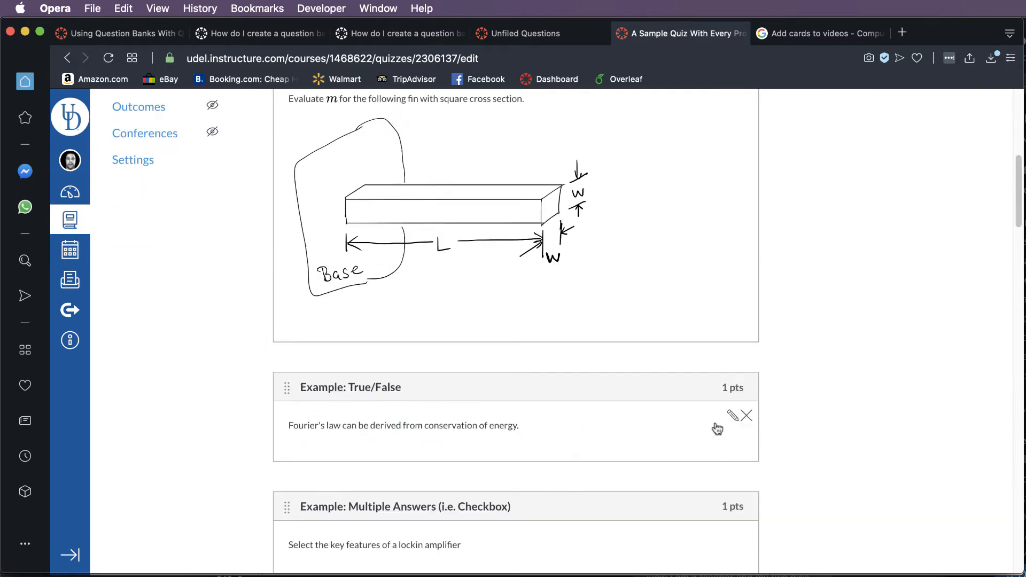
pyautogui.click(733, 415)
pyautogui.scroll(-9, 799, 469)
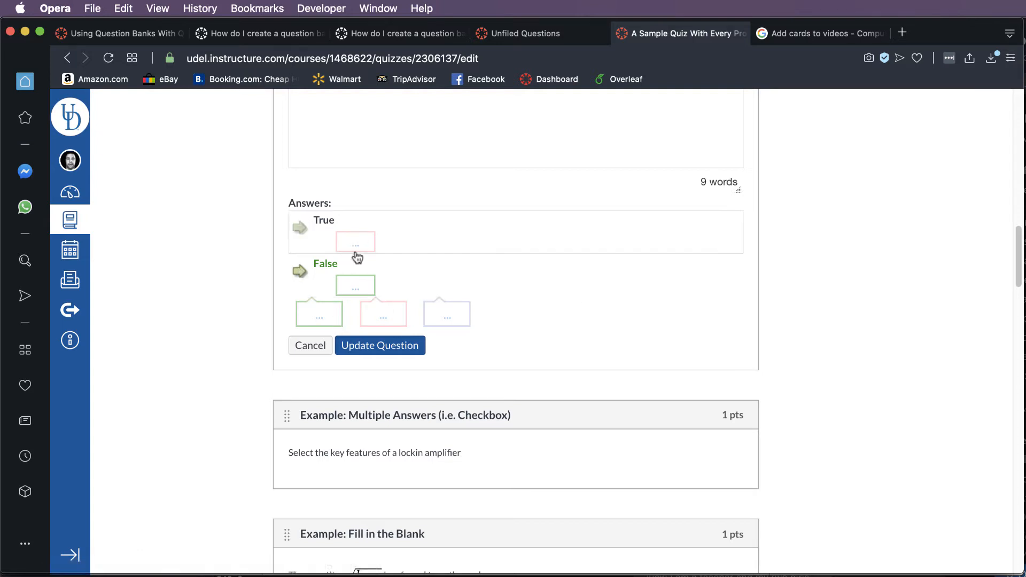
pyautogui.click(396, 359)
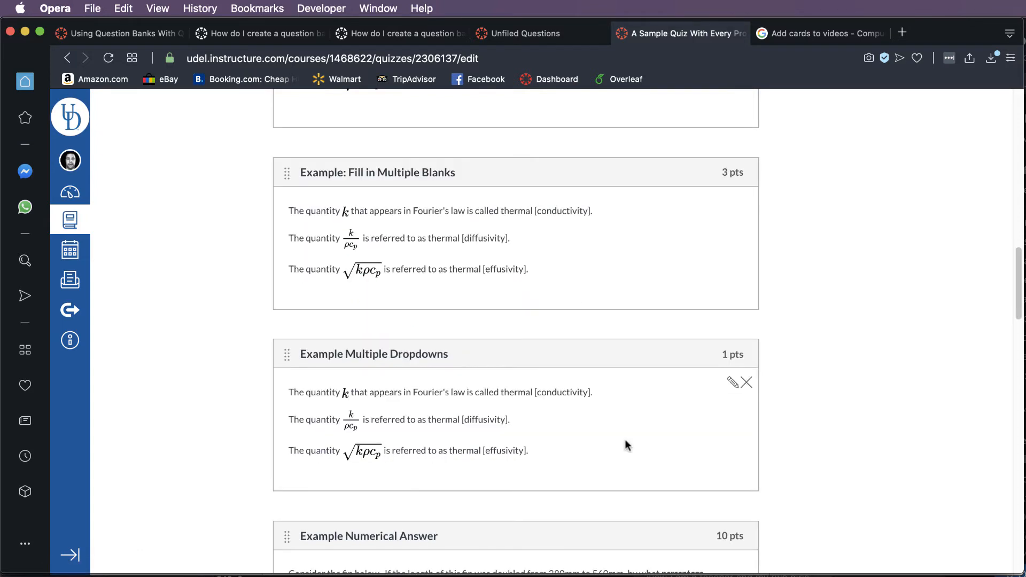
pyautogui.scroll(3, 461, 252)
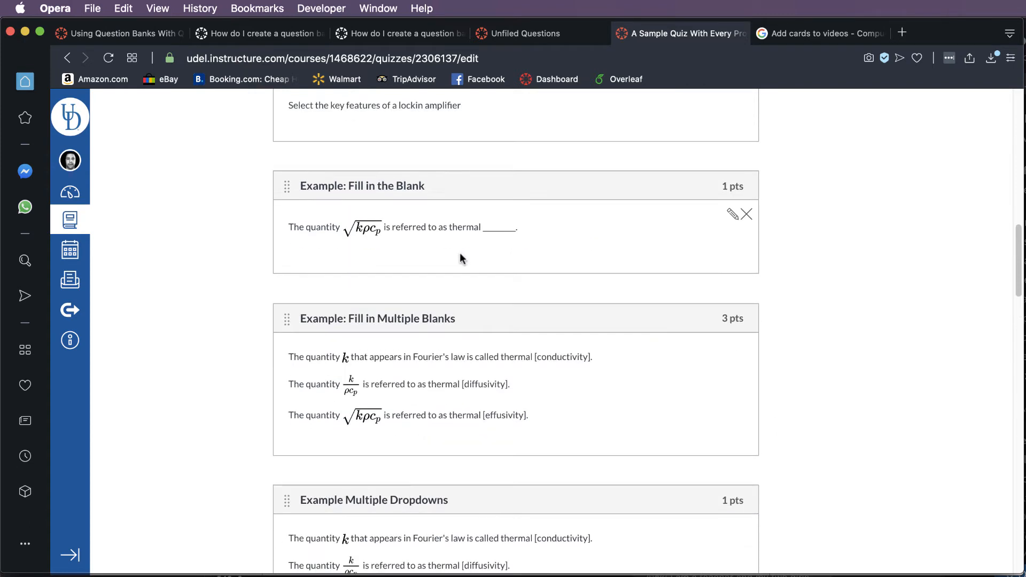
# - Open the "Example: Multiple Answers (i.e. Checkbox)" question for editing and review its question text and answer list
pyautogui.scroll(4, 458, 266)
pyautogui.scroll(3, 444, 320)
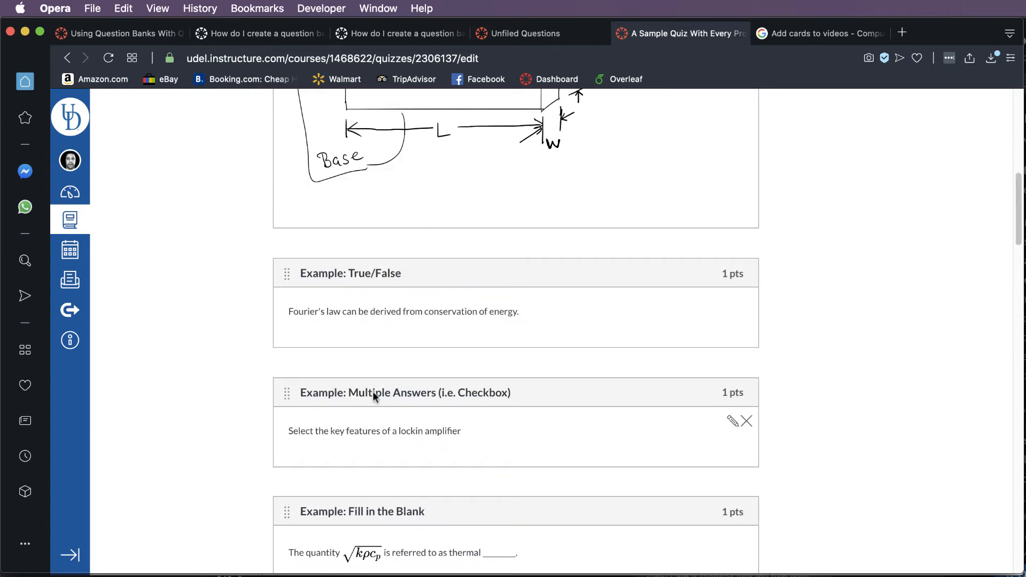
pyautogui.click(732, 421)
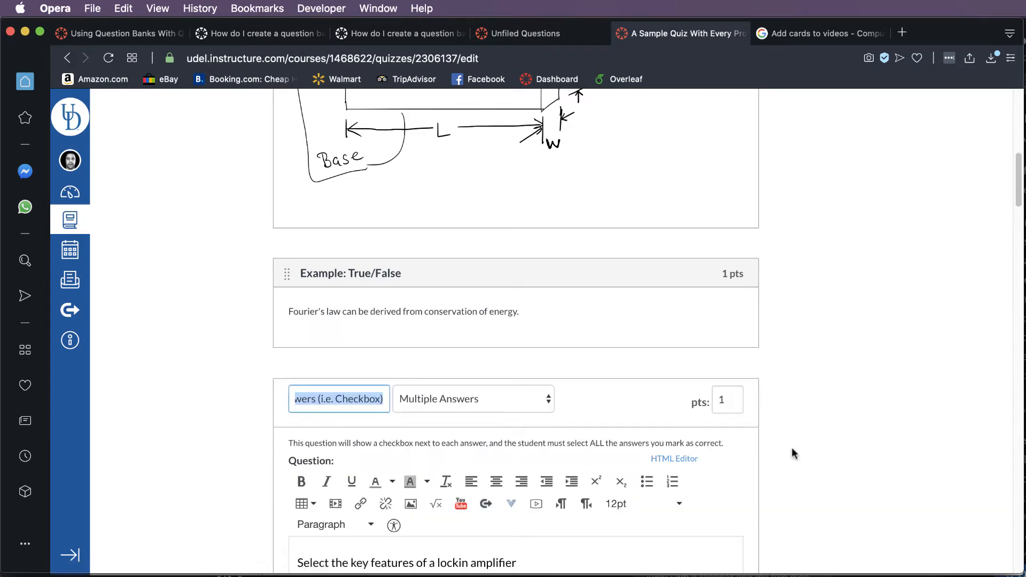
pyautogui.scroll(-2, 857, 442)
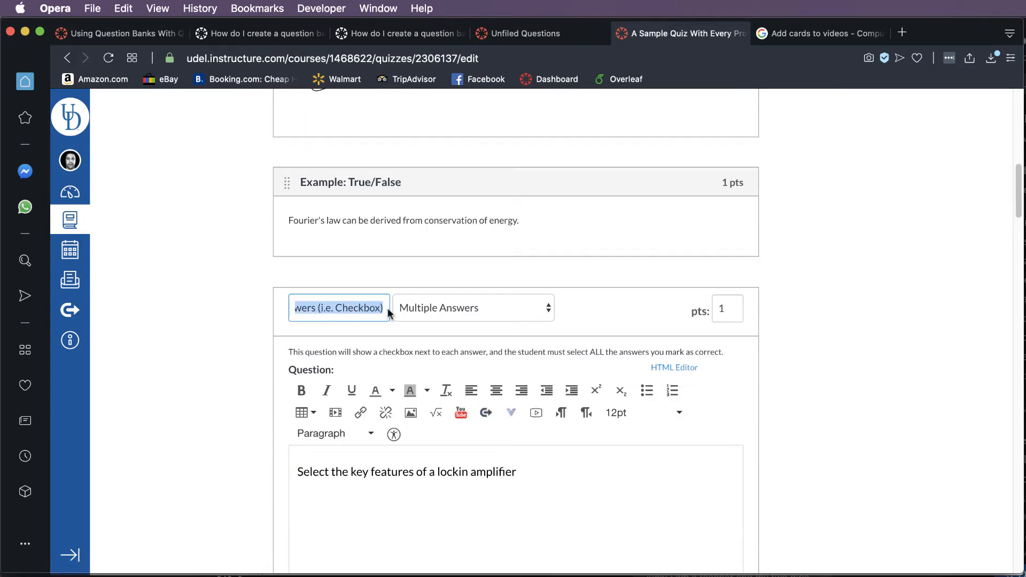
pyautogui.scroll(-3, 784, 417)
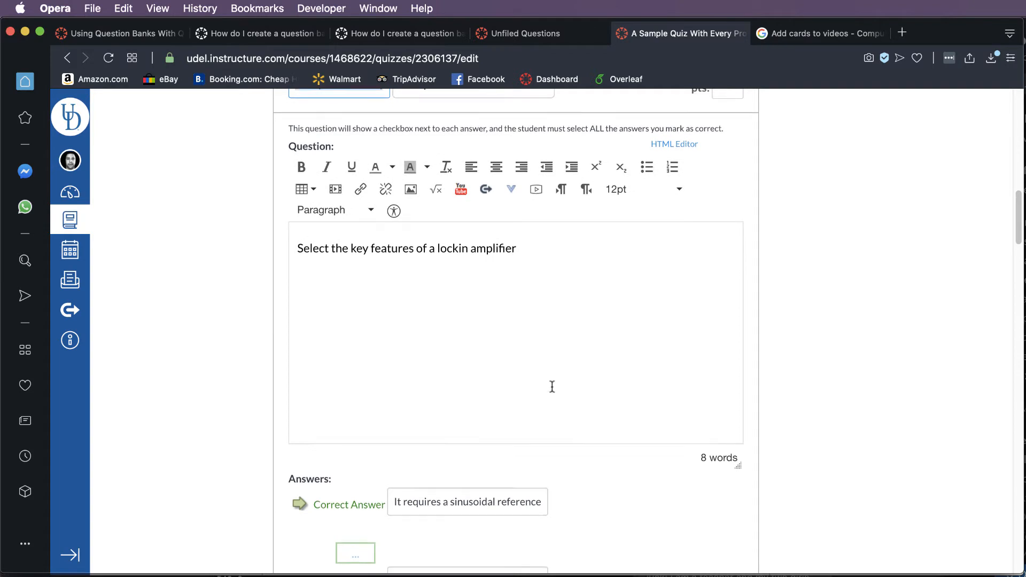
pyautogui.scroll(-5, 552, 386)
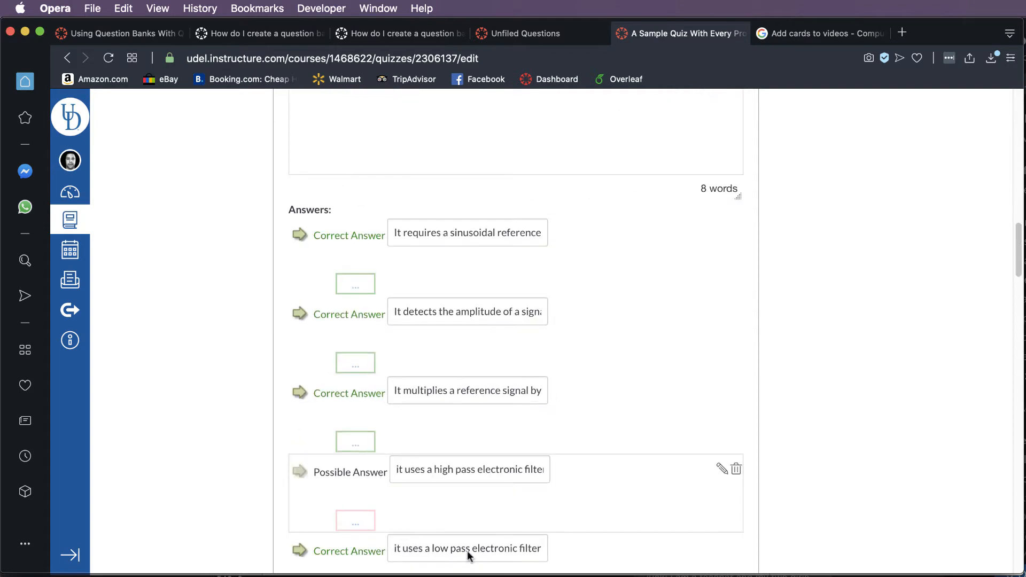
pyautogui.scroll(-2, 663, 358)
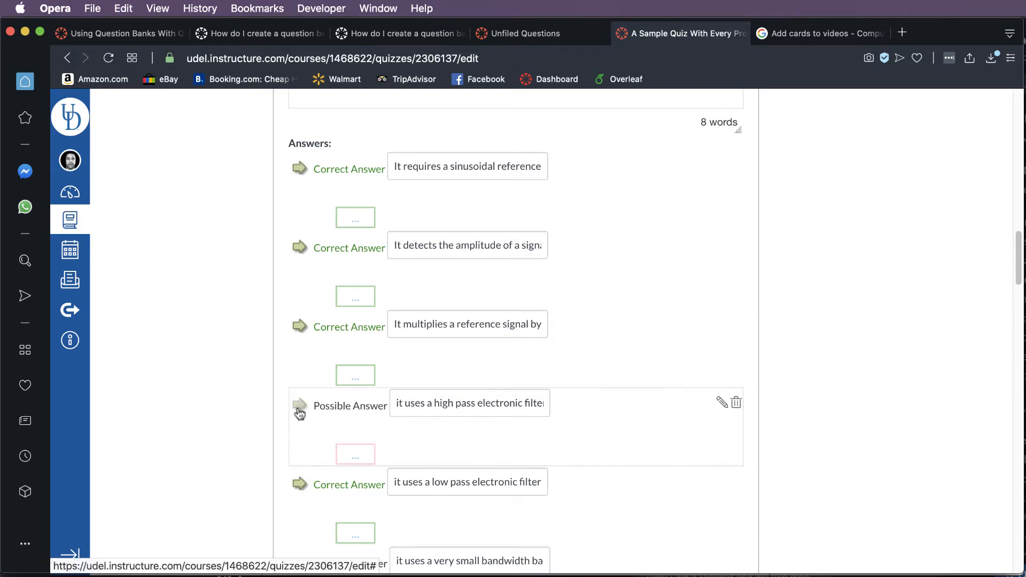
# - Mark the high pass electronic filter answer as correct, revert it to a possible answer, and update the question
pyautogui.click(299, 407)
pyautogui.click(300, 407)
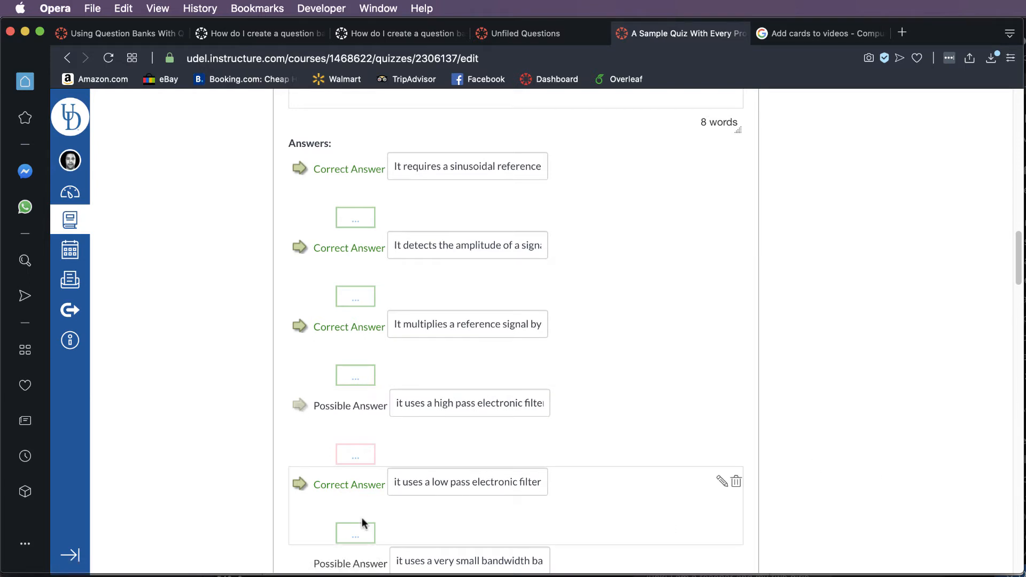
pyautogui.scroll(-1, 873, 387)
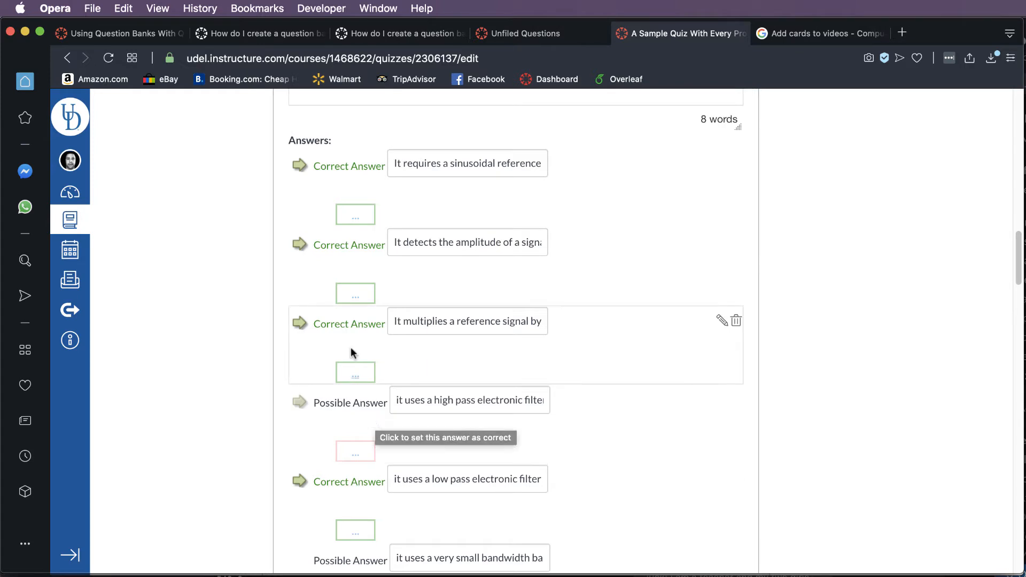
pyautogui.scroll(-1, 936, 461)
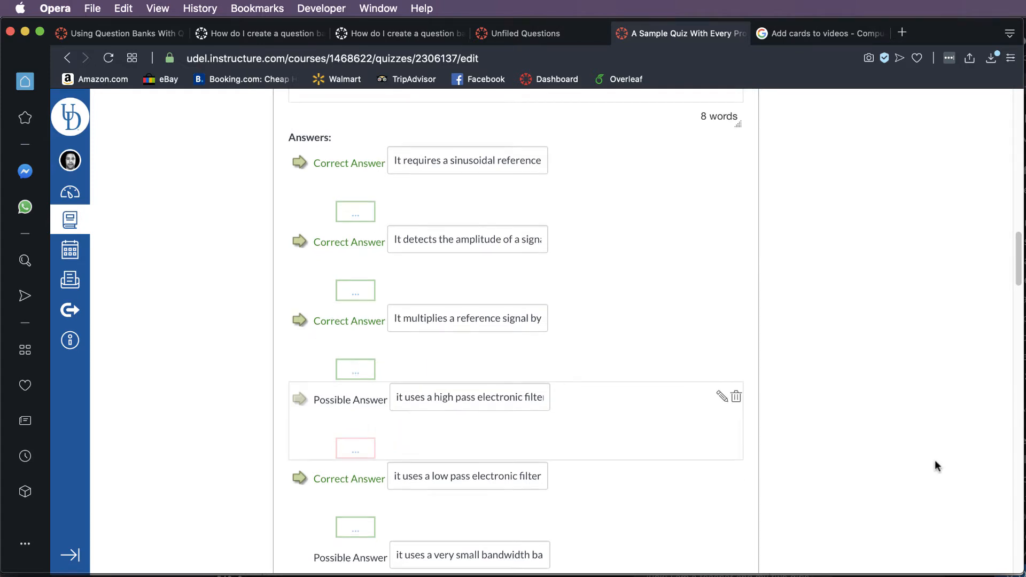
pyautogui.scroll(-1, 934, 466)
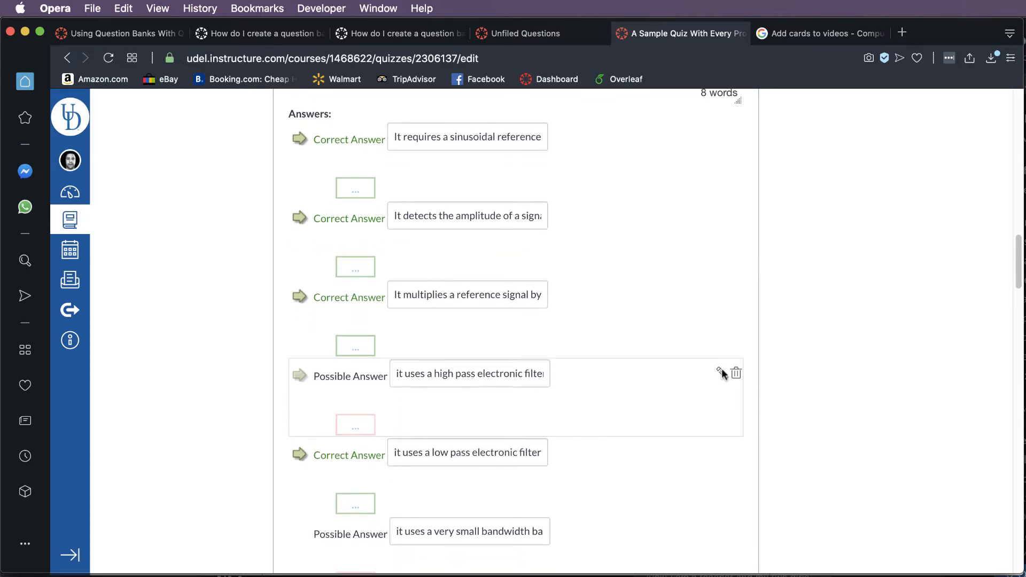
pyautogui.scroll(-5, 879, 475)
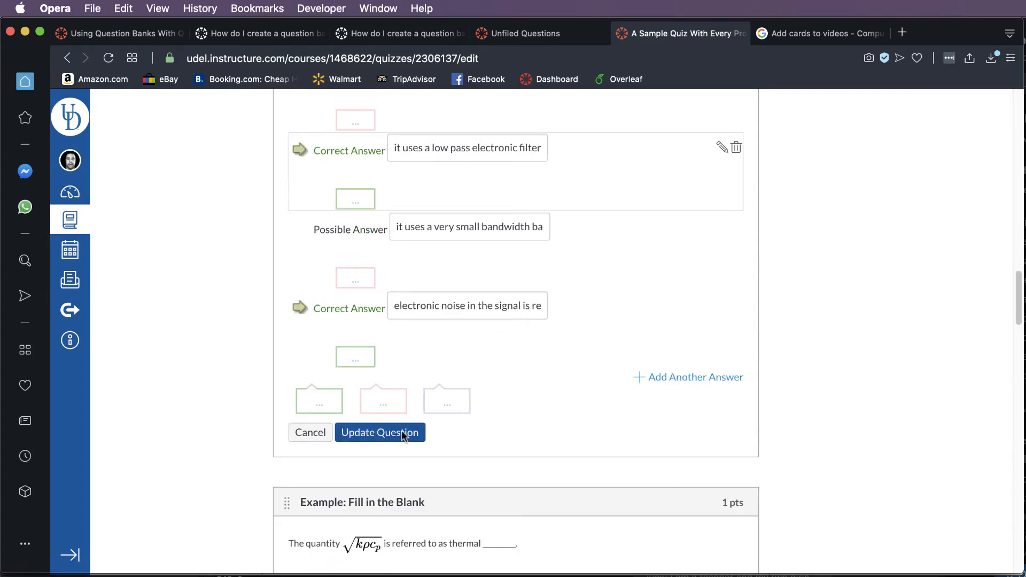
pyautogui.click(402, 432)
# - Open the "Example: Fill in the Blank" question for editing and examine the blank in its text and its possible answer
pyautogui.scroll(10, 856, 422)
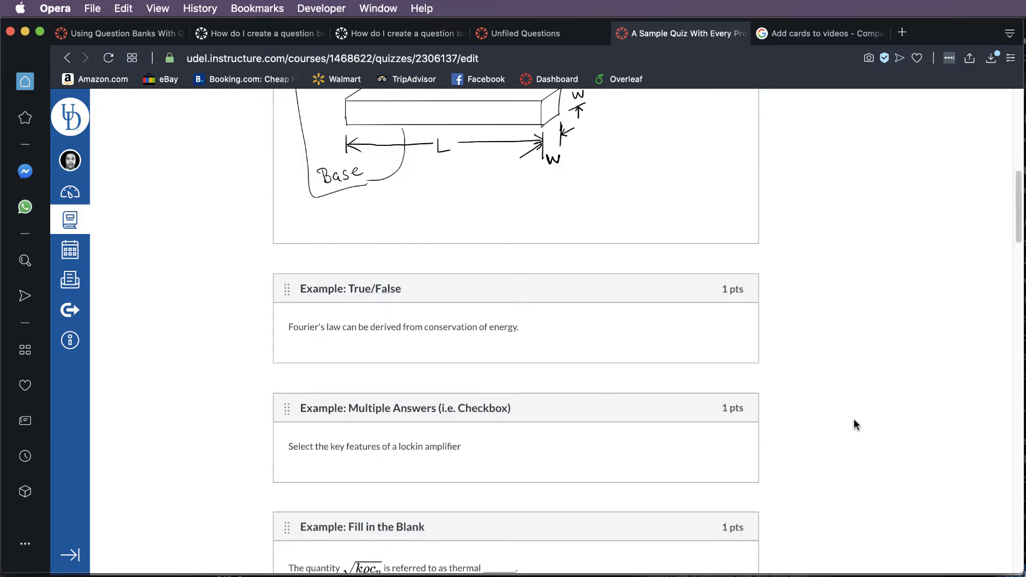
pyautogui.scroll(-5, 854, 419)
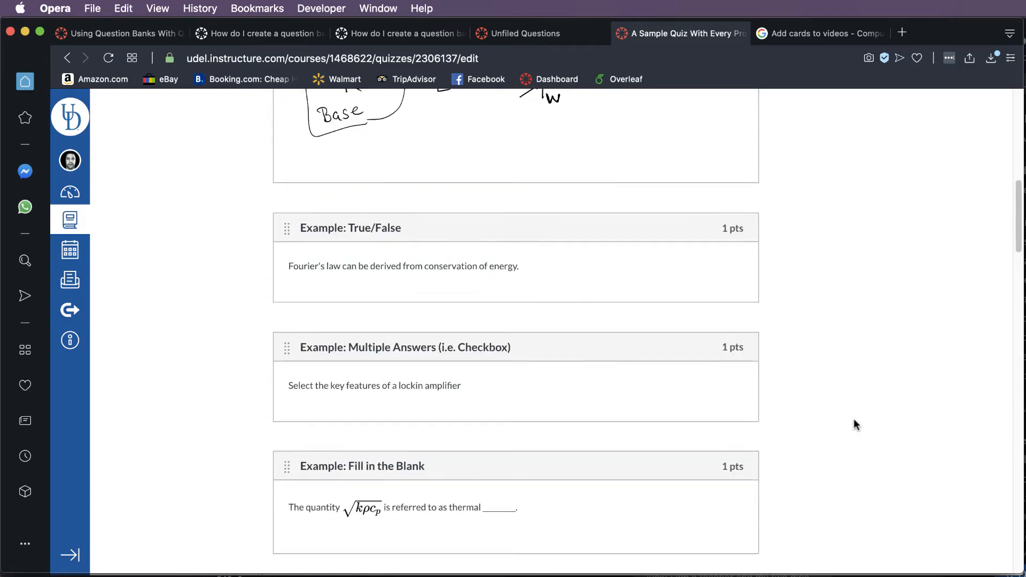
pyautogui.scroll(-3, 535, 351)
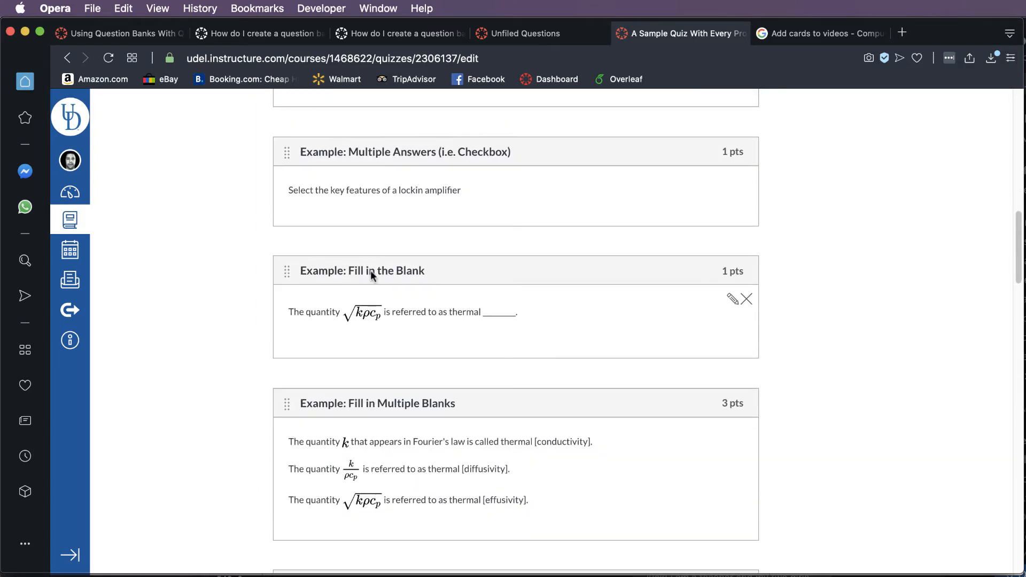
pyautogui.click(733, 299)
pyautogui.scroll(-3, 886, 426)
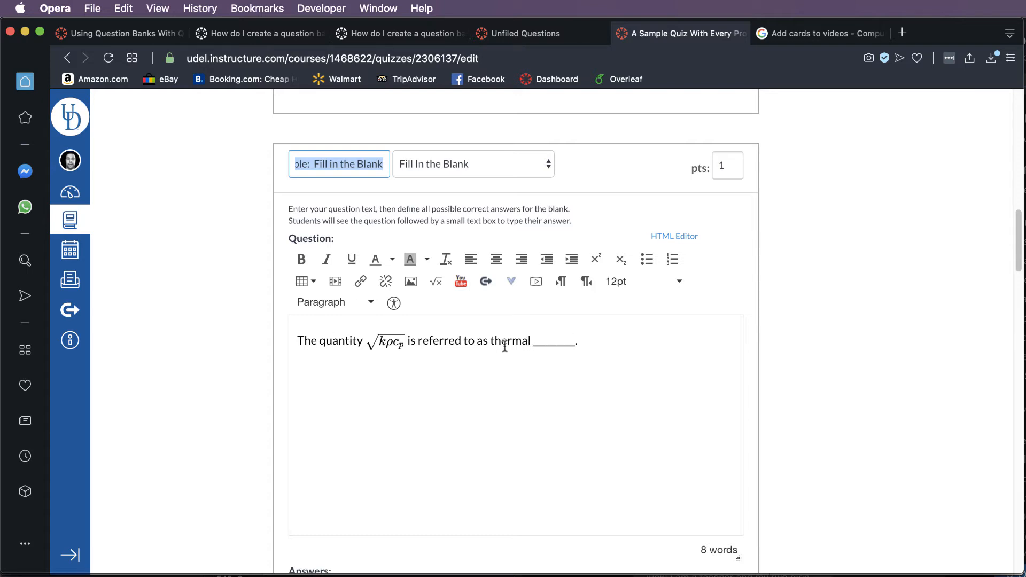
pyautogui.moveTo(532, 341); pyautogui.dragTo(574, 341)
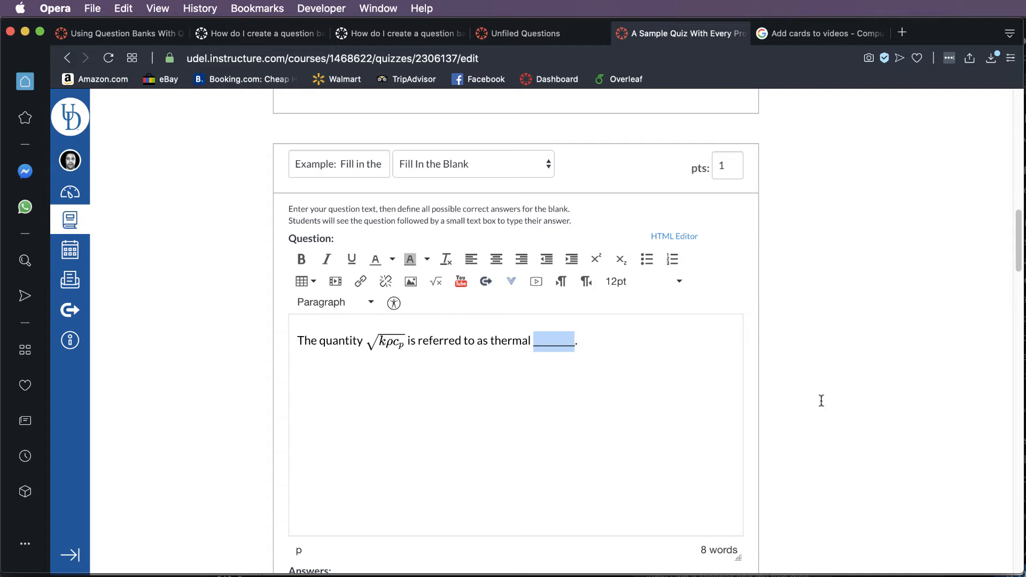
pyautogui.click(713, 414)
pyautogui.scroll(-5, 851, 447)
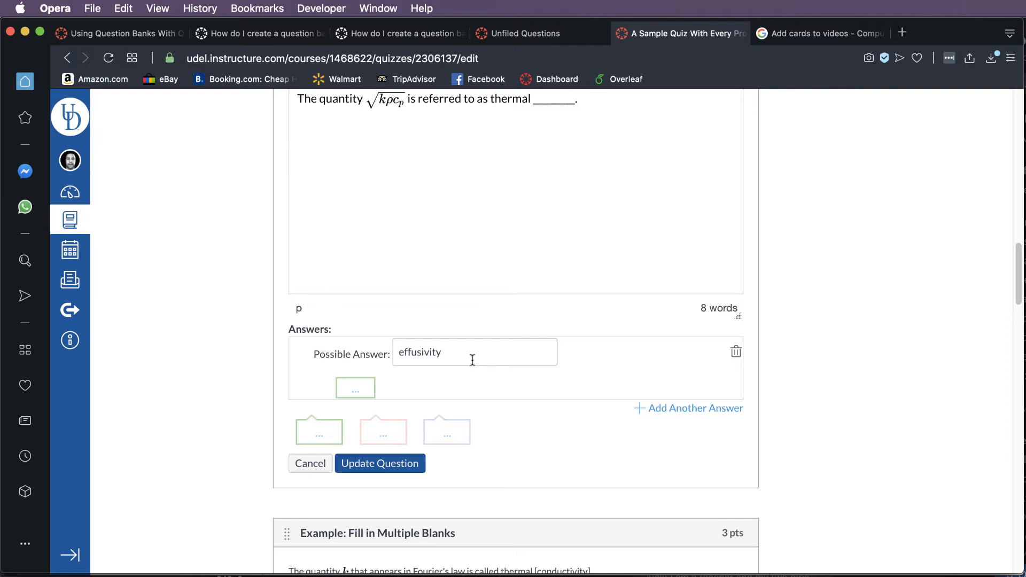
pyautogui.scroll(3, 466, 354)
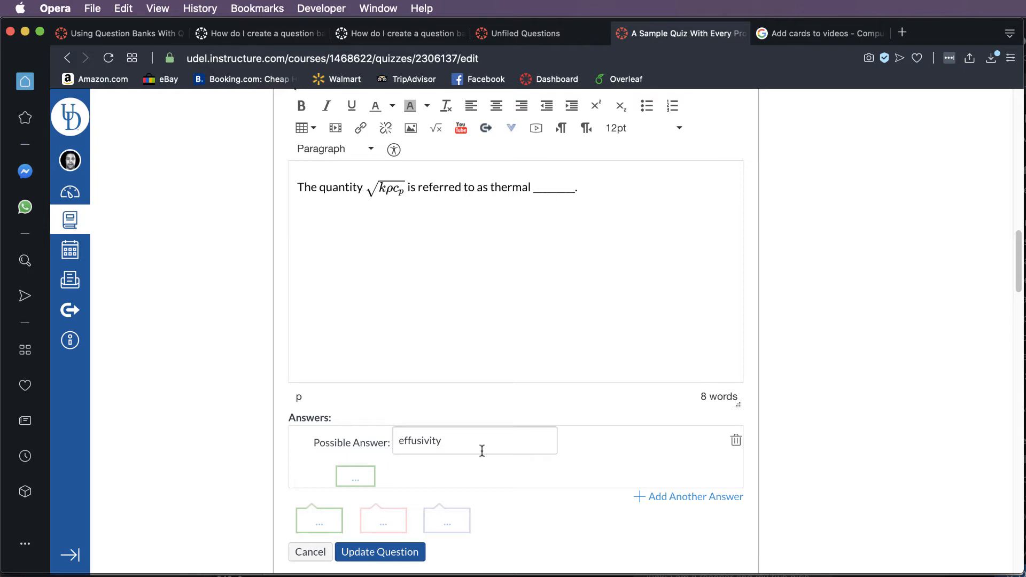
pyautogui.doubleClick(398, 443)
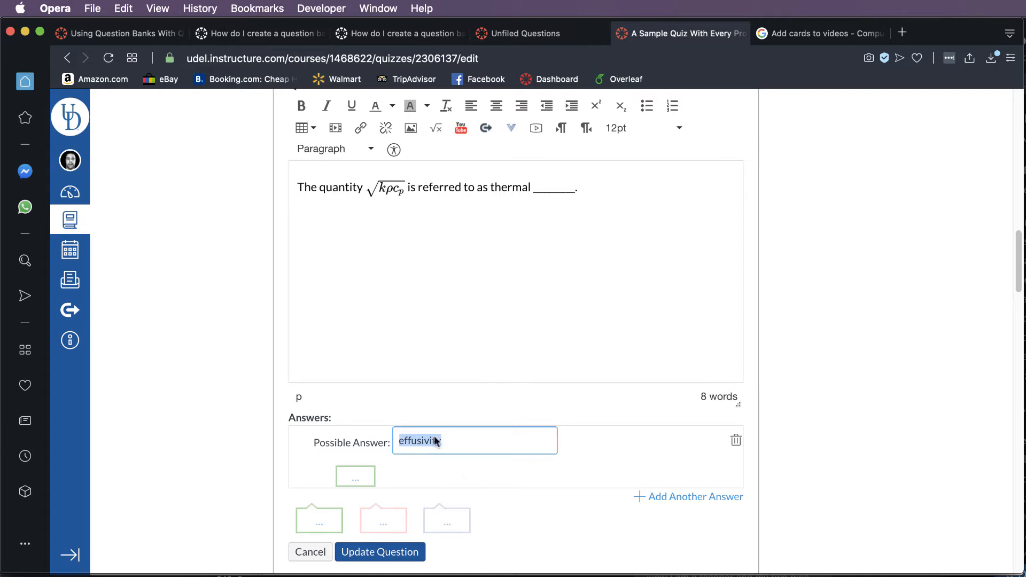
pyautogui.click(785, 463)
# - Add another possible answer to the Fill in the Blank question and delete that empty answer
pyautogui.scroll(-3, 804, 460)
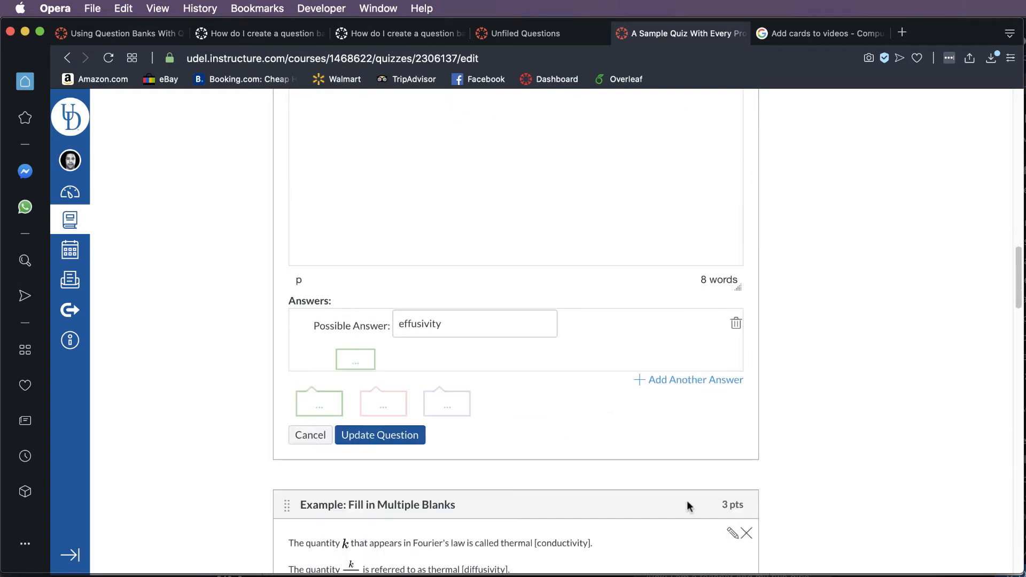
pyautogui.scroll(1, 449, 328)
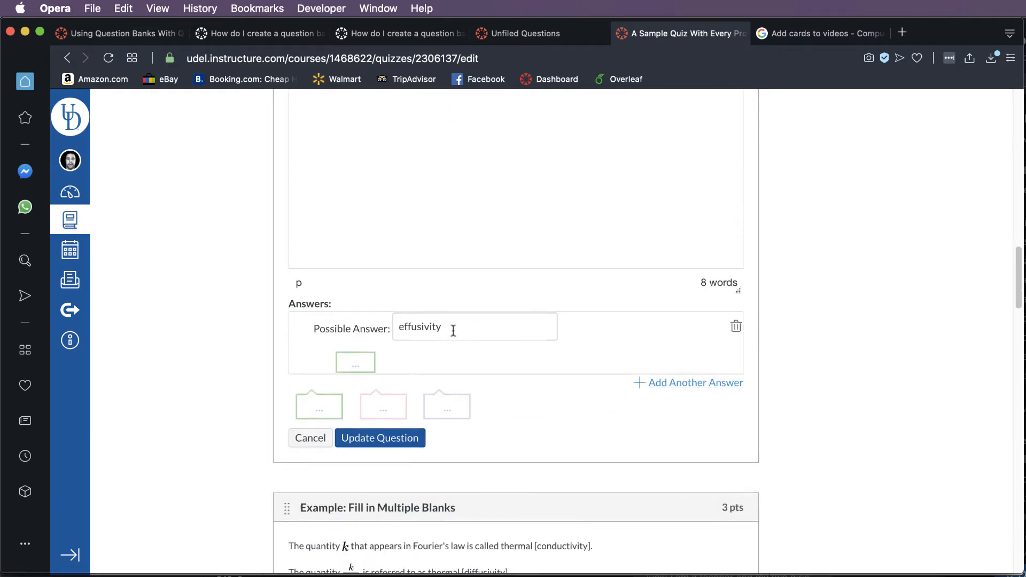
pyautogui.click(702, 411)
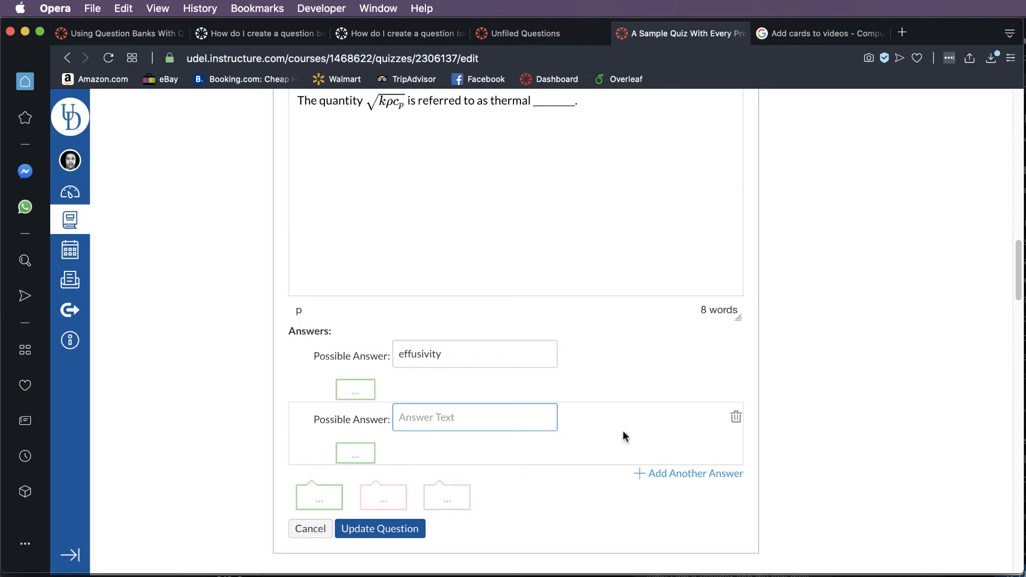
pyautogui.click(736, 418)
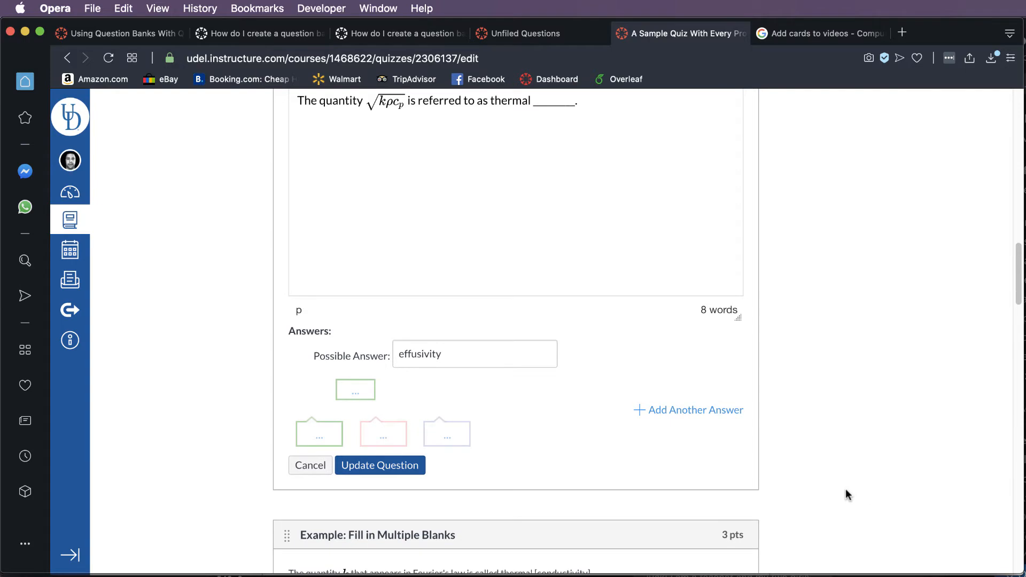
# - Open the "Example: Fill in Multiple Blanks" question for editing and read the instructions on bracketed reference words
pyautogui.scroll(-5, 845, 488)
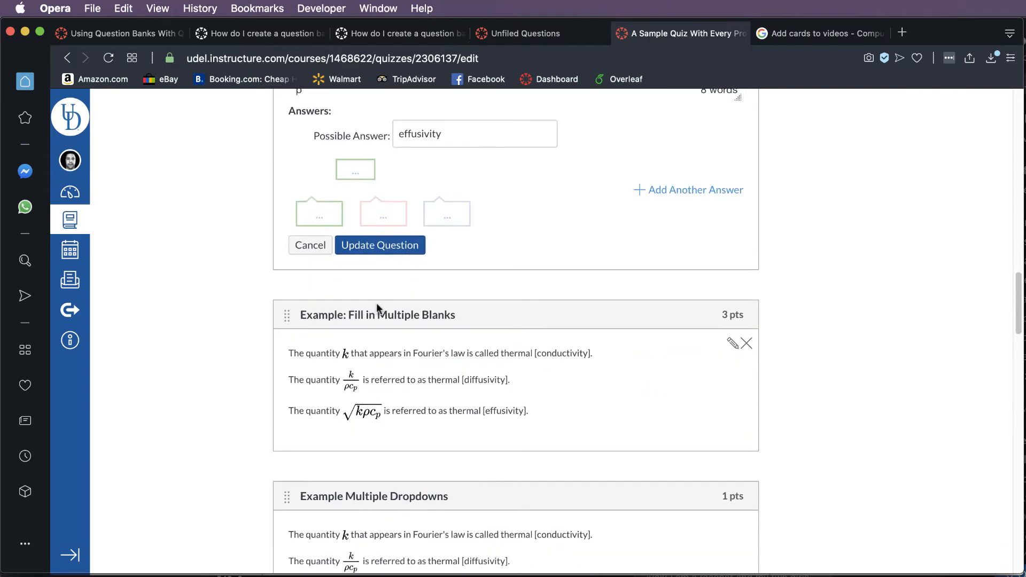
pyautogui.click(730, 344)
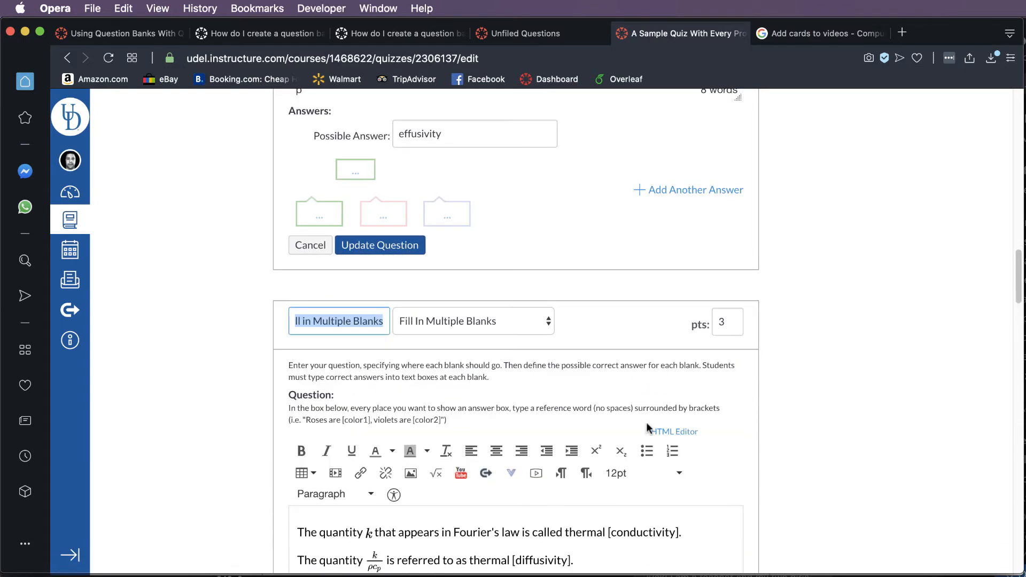
pyautogui.scroll(-3, 855, 374)
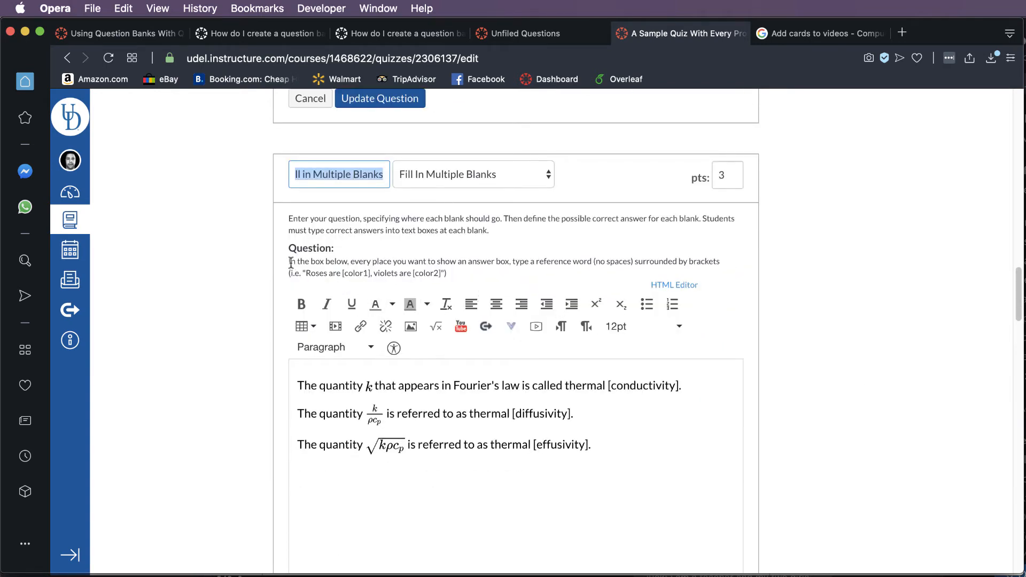
pyautogui.moveTo(292, 252); pyautogui.dragTo(456, 273)
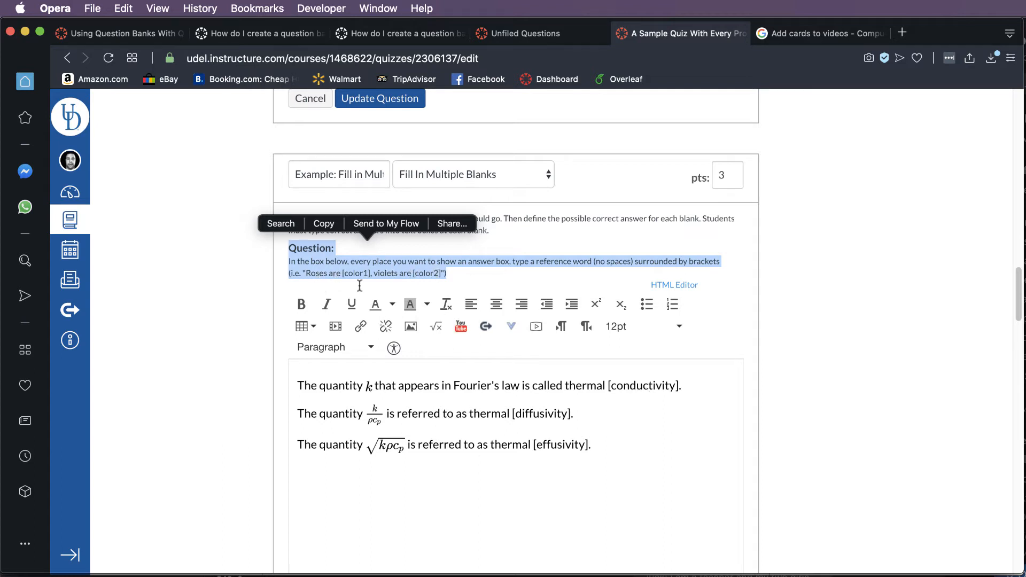
# - Highlight in turn the bracketed reference words [conductivity], [diffusivity] and [effusivity] in the question text
pyautogui.click(556, 381)
pyautogui.moveTo(608, 386); pyautogui.dragTo(683, 386)
pyautogui.click(683, 385)
pyautogui.moveTo(606, 385); pyautogui.dragTo(680, 386)
pyautogui.click(548, 420)
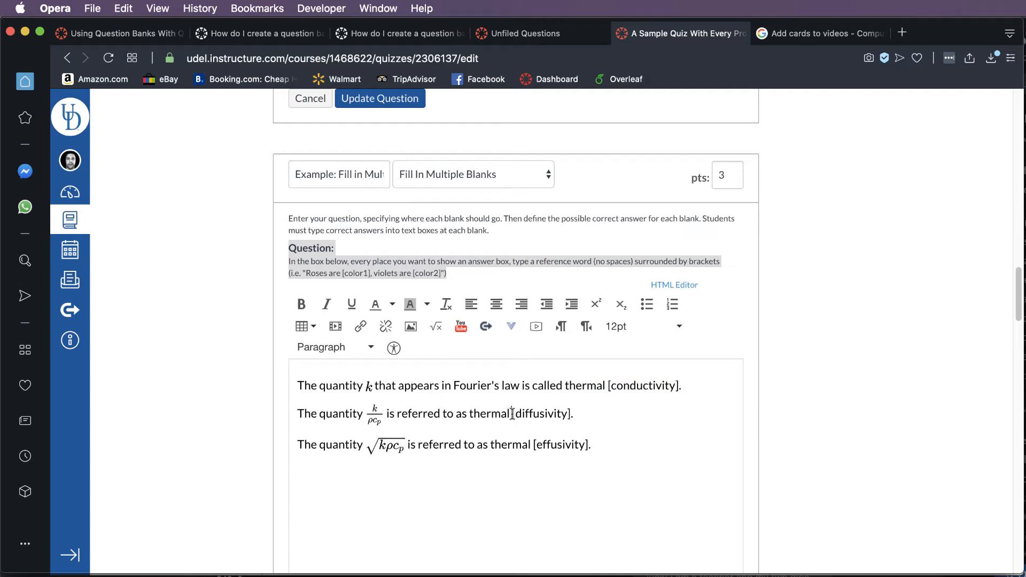
pyautogui.moveTo(511, 413); pyautogui.dragTo(573, 412)
pyautogui.click(545, 453)
pyautogui.moveTo(538, 445); pyautogui.dragTo(590, 445)
pyautogui.click(598, 449)
# - Show the possible answers for the conductivity blank and for the diffusivity blank
pyautogui.scroll(-4, 571, 507)
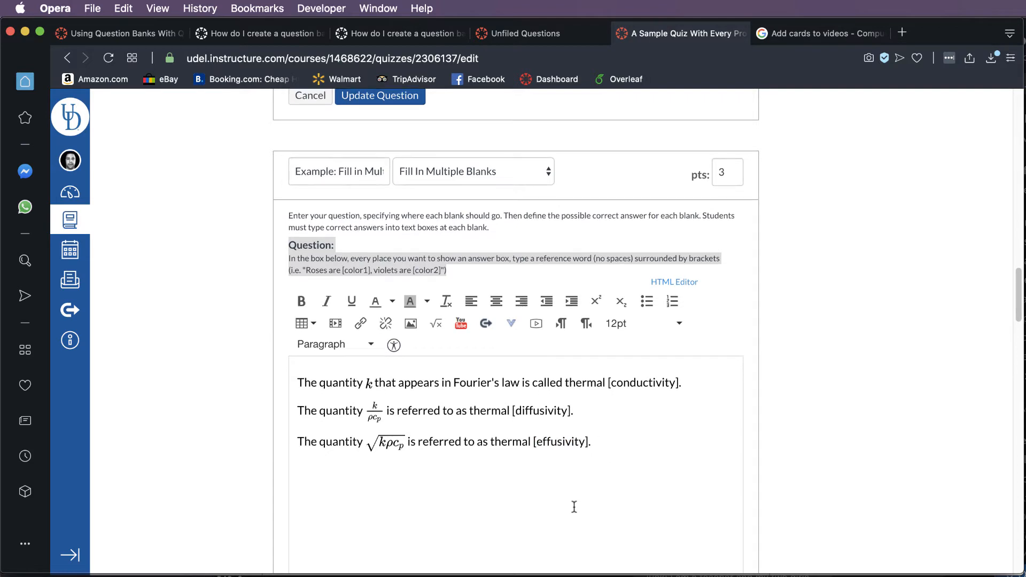
pyautogui.scroll(-1, 574, 506)
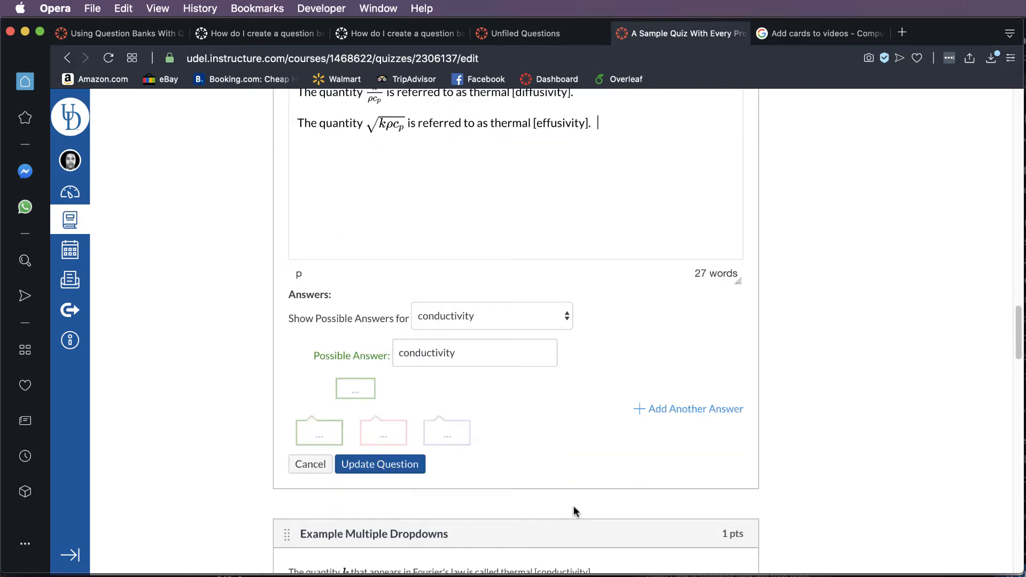
pyautogui.scroll(2, 618, 239)
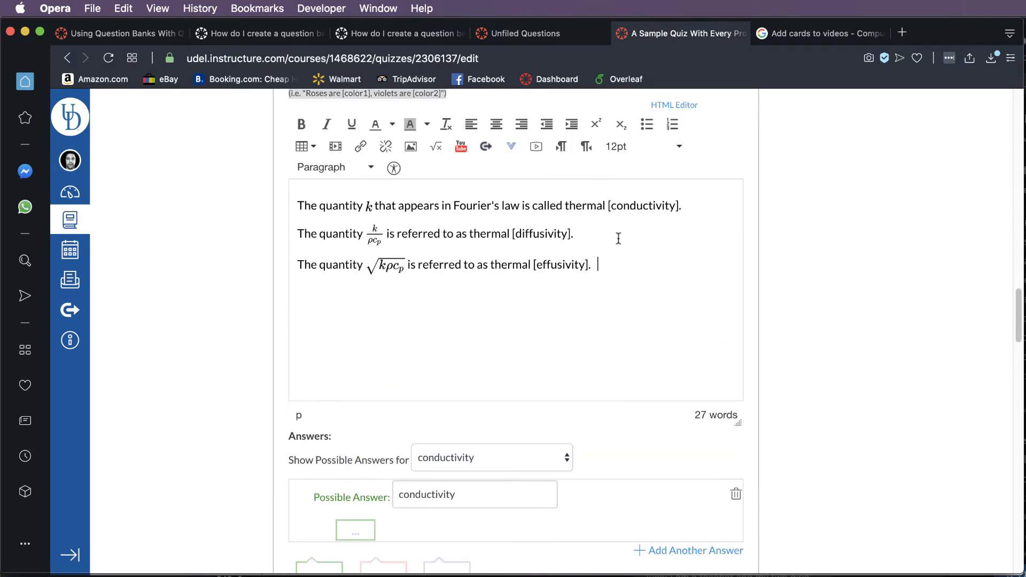
pyautogui.scroll(-5, 436, 380)
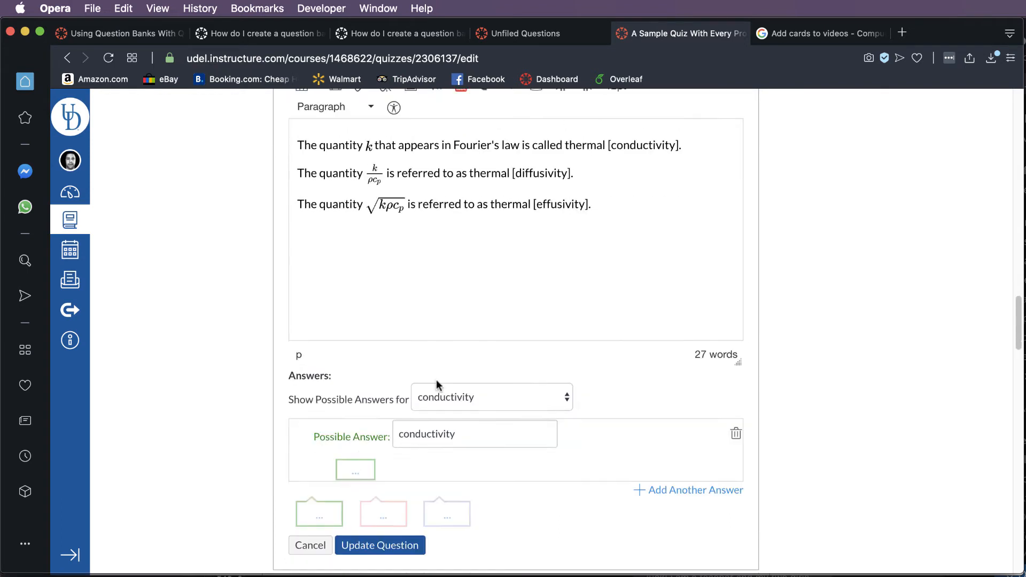
pyautogui.click(465, 284)
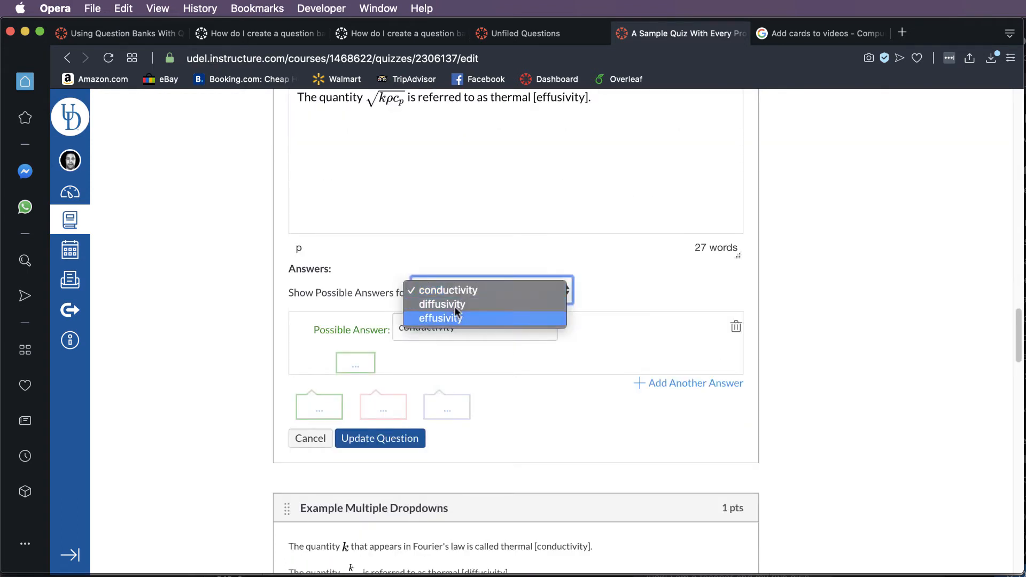
pyautogui.click(448, 291)
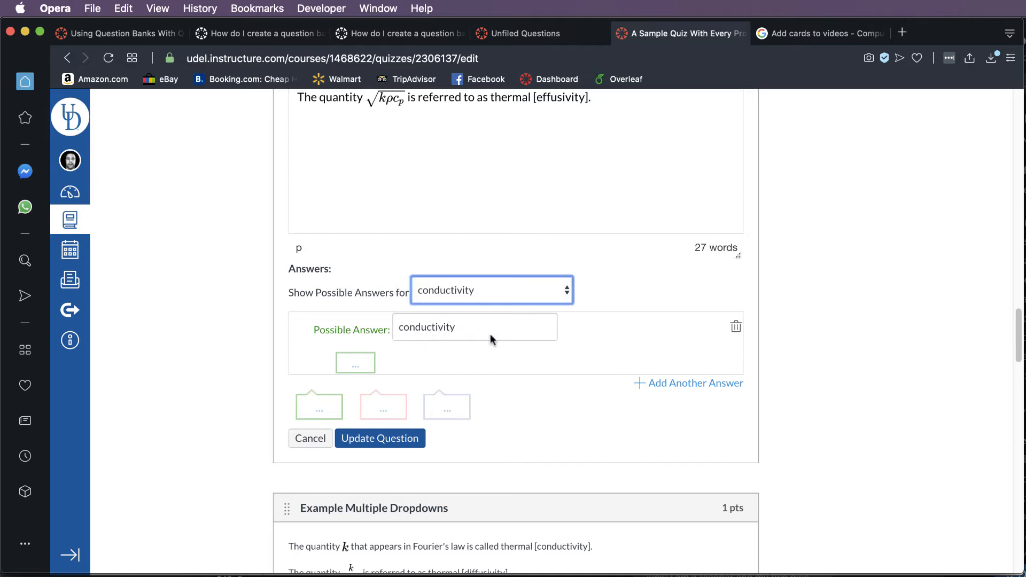
pyautogui.click(493, 290)
pyautogui.click(491, 300)
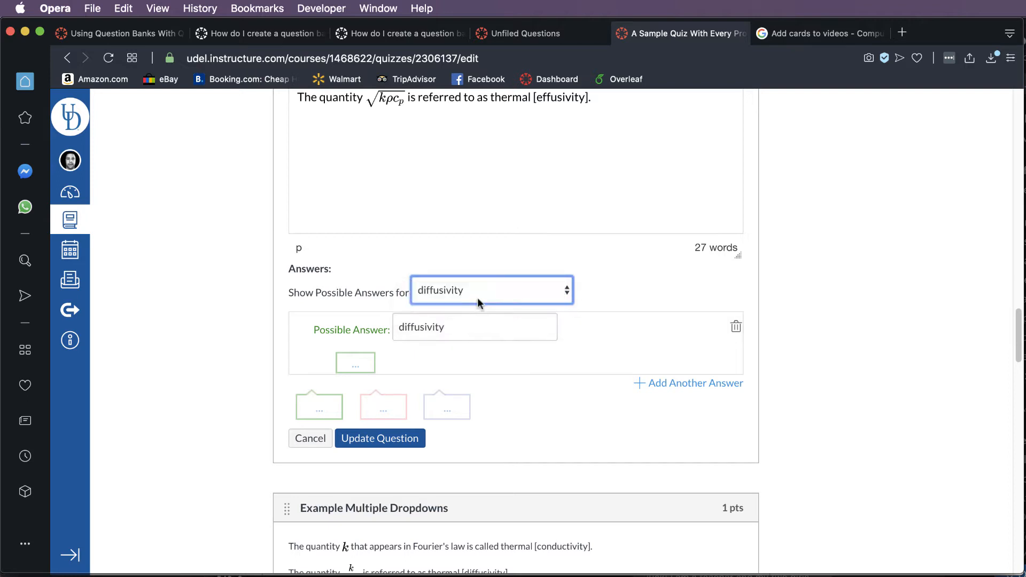
# - Show the possible answers for the effusivity blank and update the Fill in Multiple Blanks question
pyautogui.click(477, 297)
pyautogui.click(476, 307)
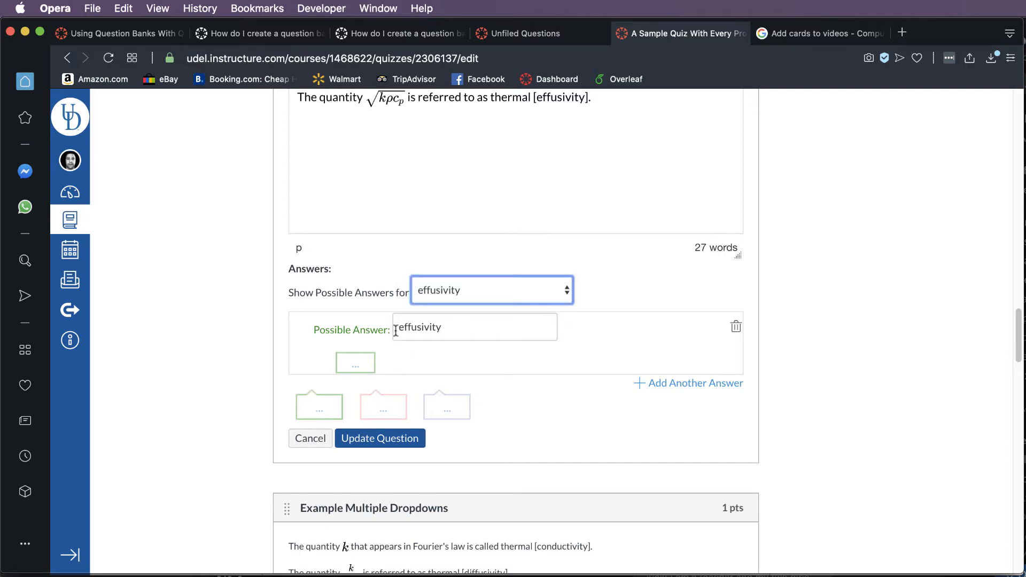
pyautogui.click(457, 290)
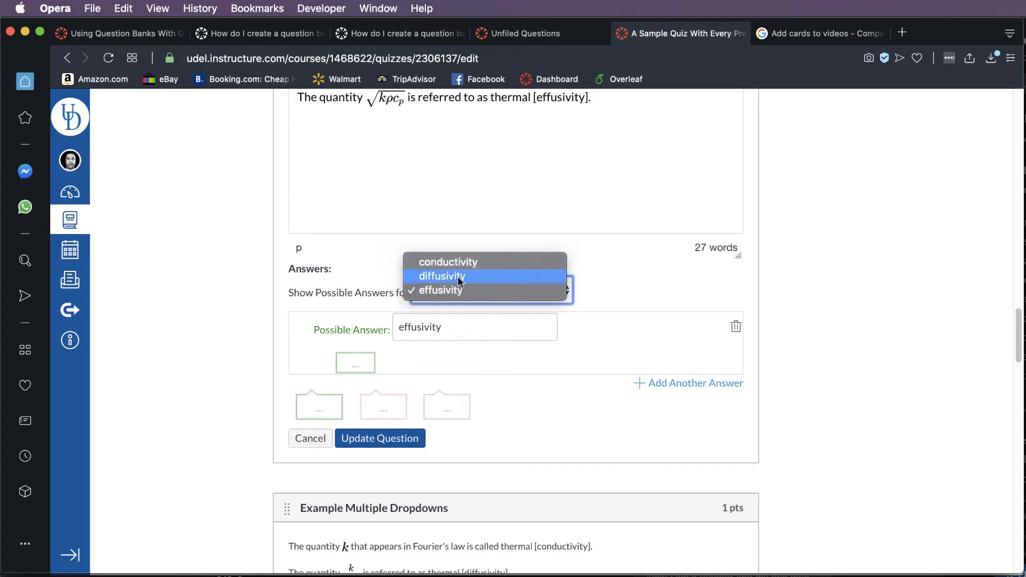
pyautogui.click(807, 392)
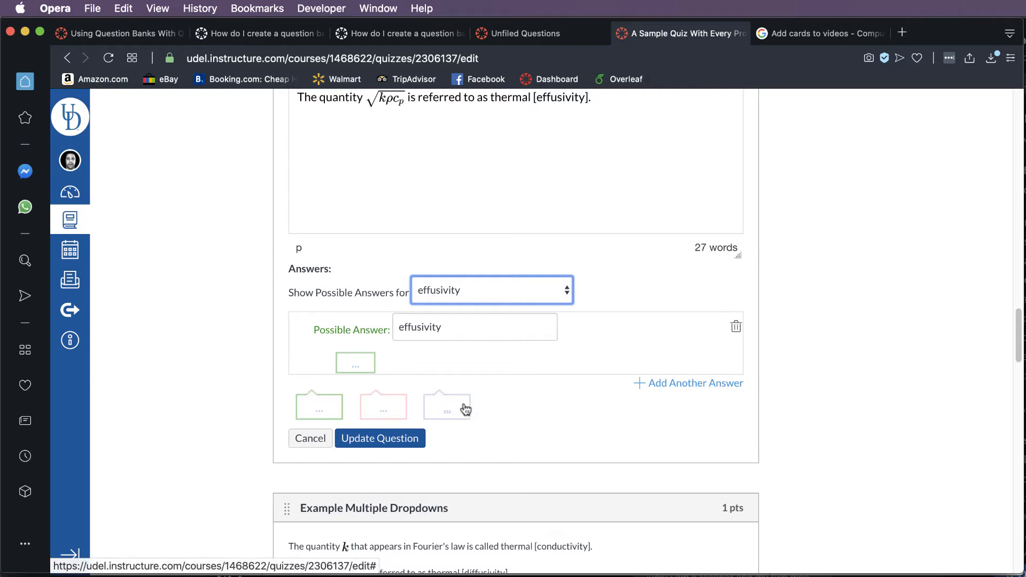
pyautogui.click(402, 441)
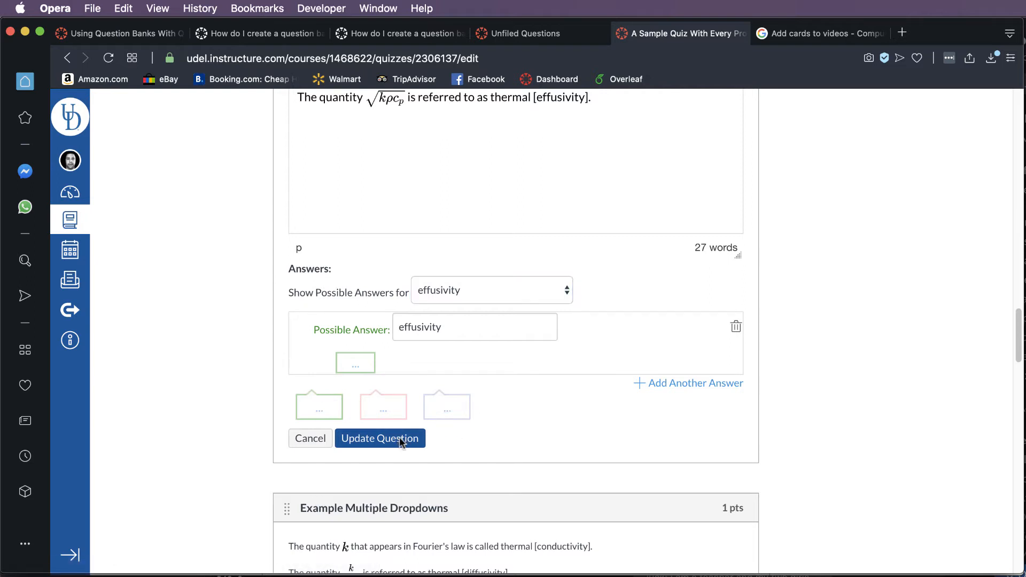
# - Open the "Example Multiple Dropdowns" question for editing and highlight the bracketed reference word [conductivity] in its text
pyautogui.scroll(5, 852, 473)
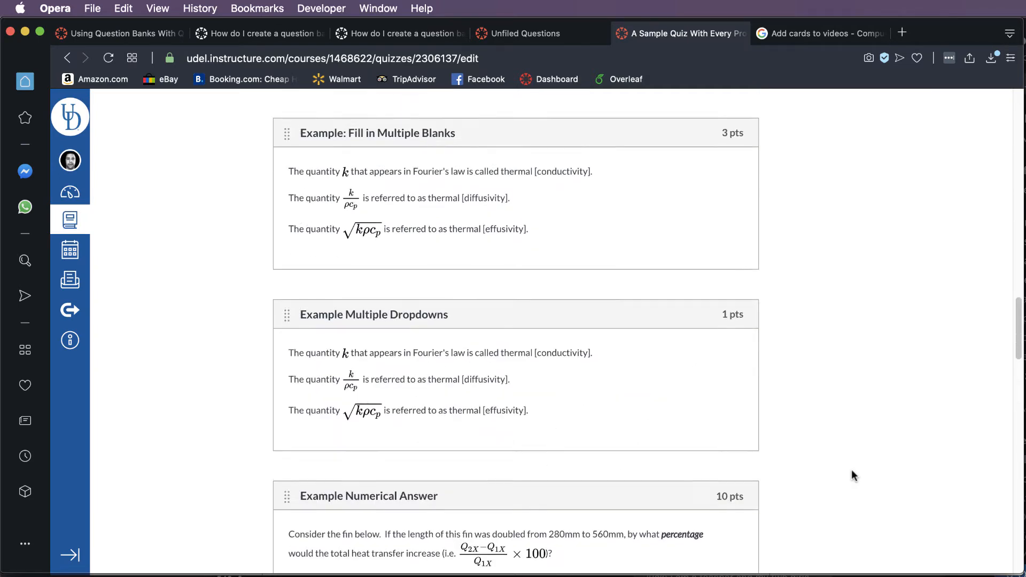
pyautogui.scroll(1, 852, 470)
pyautogui.click(730, 348)
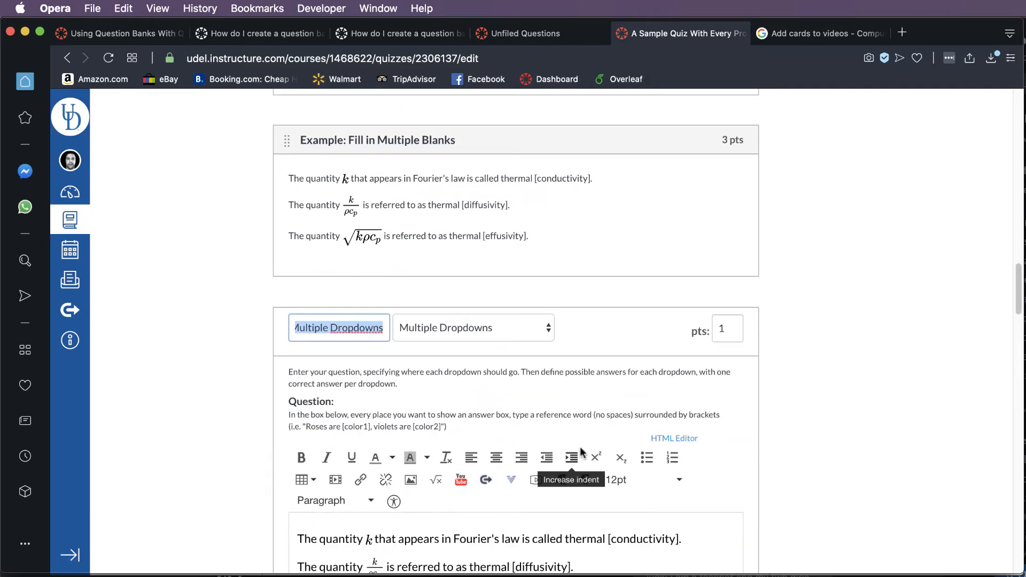
pyautogui.scroll(-3, 830, 429)
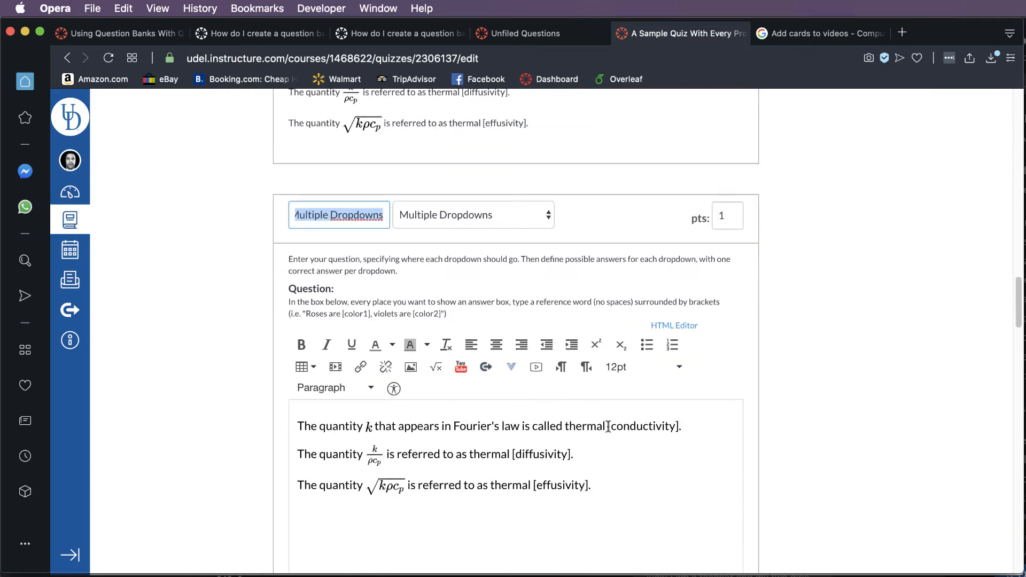
pyautogui.moveTo(609, 426); pyautogui.dragTo(684, 426)
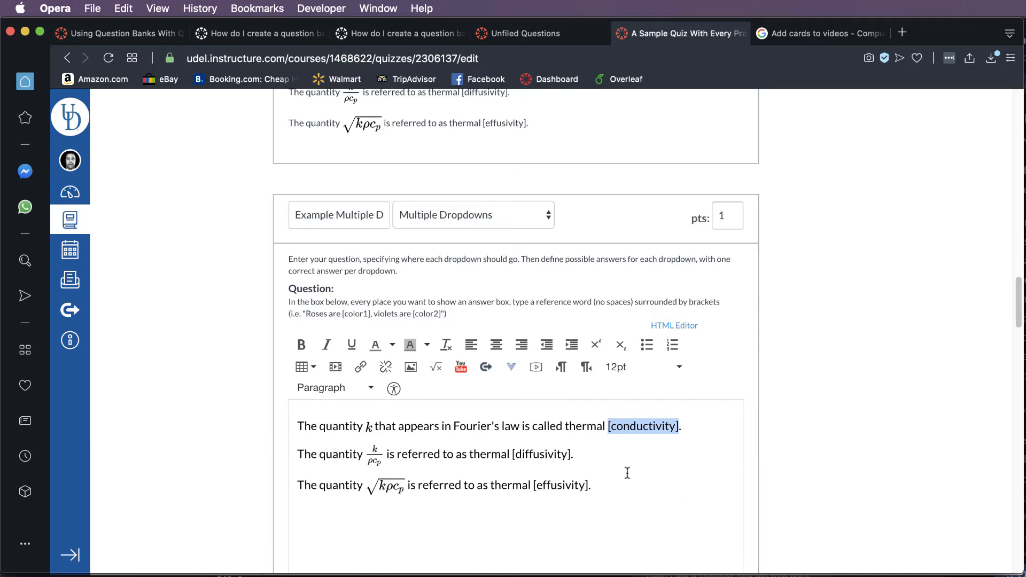
pyautogui.click(665, 487)
# - Show the possible answers for the conductivity dropdown and review its correct and incorrect choices
pyautogui.scroll(-5, 865, 459)
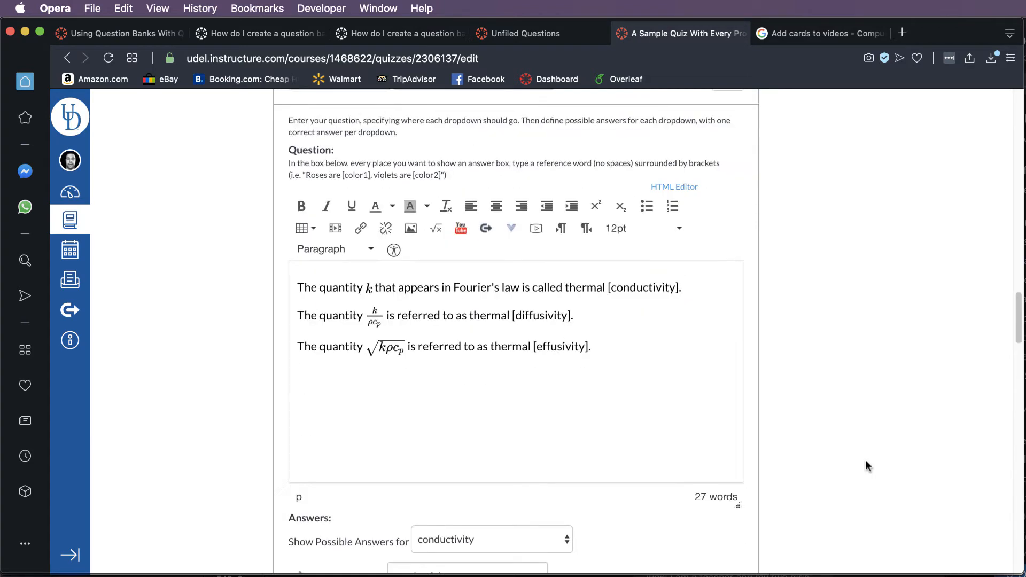
pyautogui.scroll(-5, 865, 460)
pyautogui.scroll(-1, 563, 361)
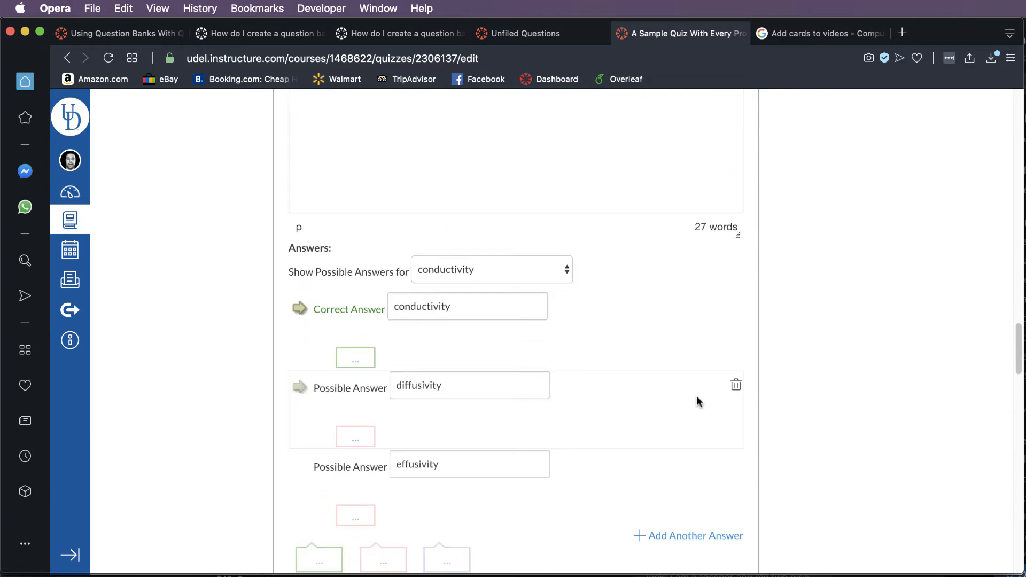
pyautogui.click(473, 271)
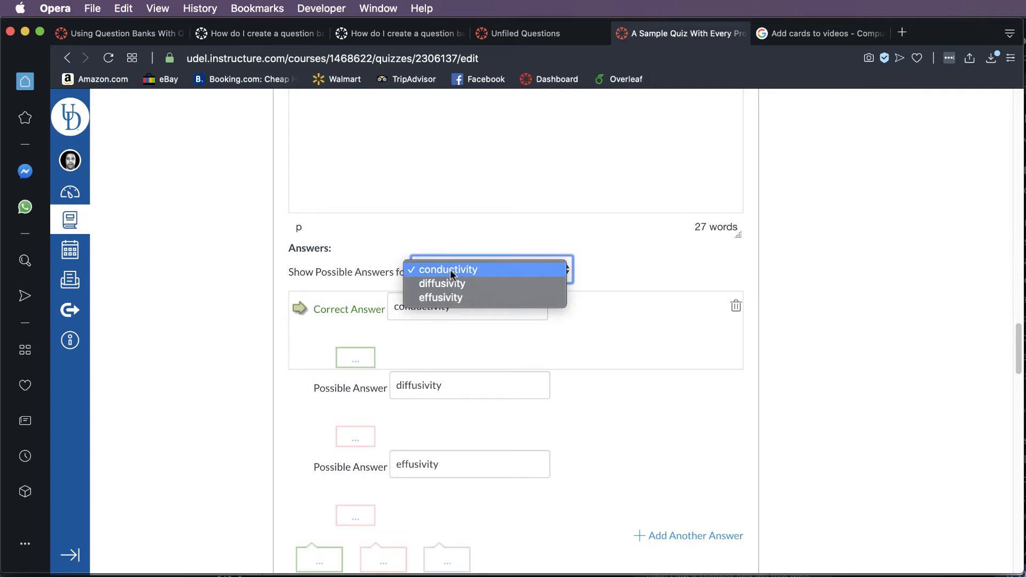
pyautogui.click(457, 271)
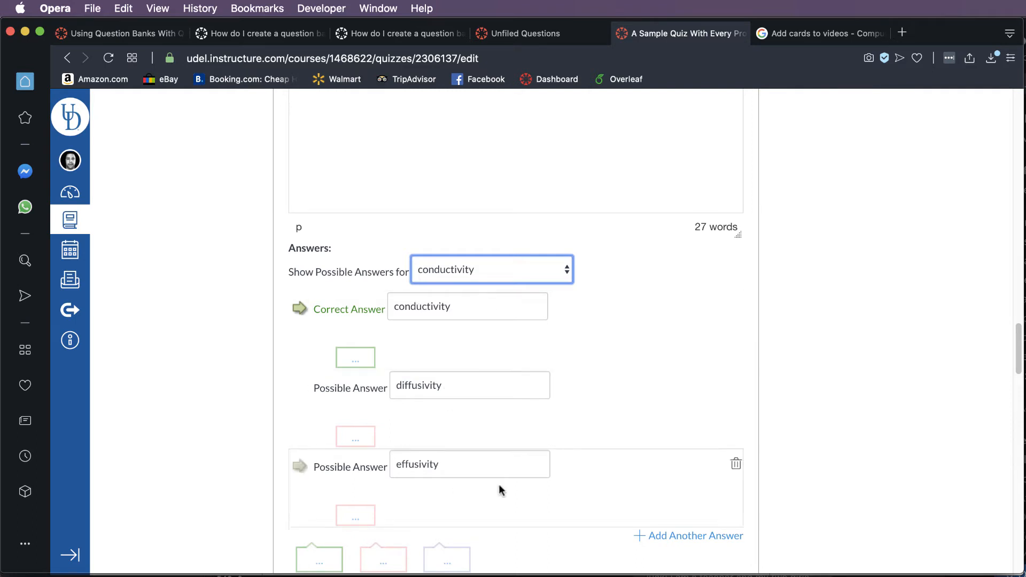
pyautogui.scroll(1, 866, 474)
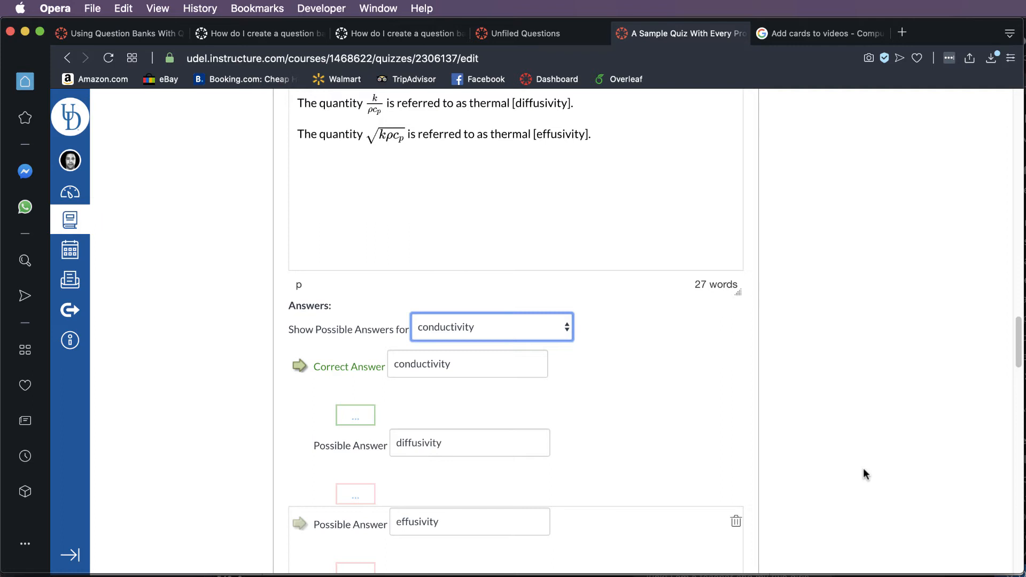
pyautogui.scroll(-2, 865, 470)
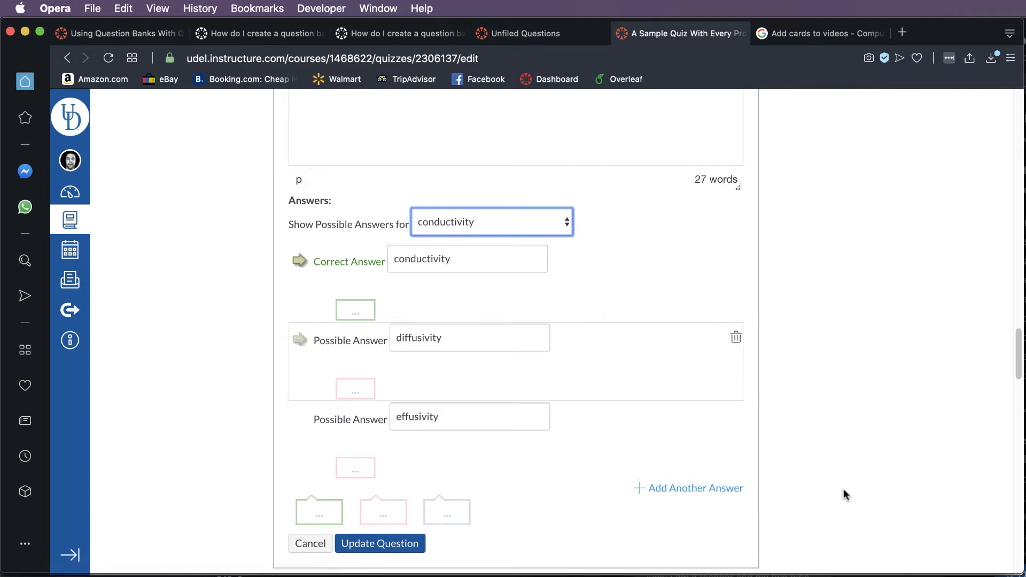
# - Show the list of reference words again, point out conductivity's correct answer, and update the Multiple Dropdowns question
pyautogui.click(517, 222)
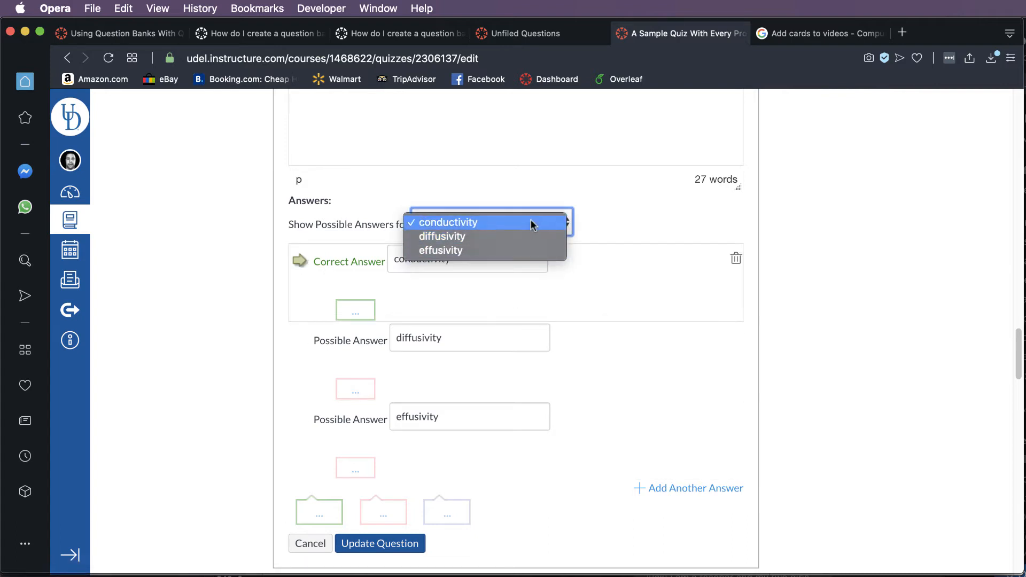
pyautogui.click(958, 320)
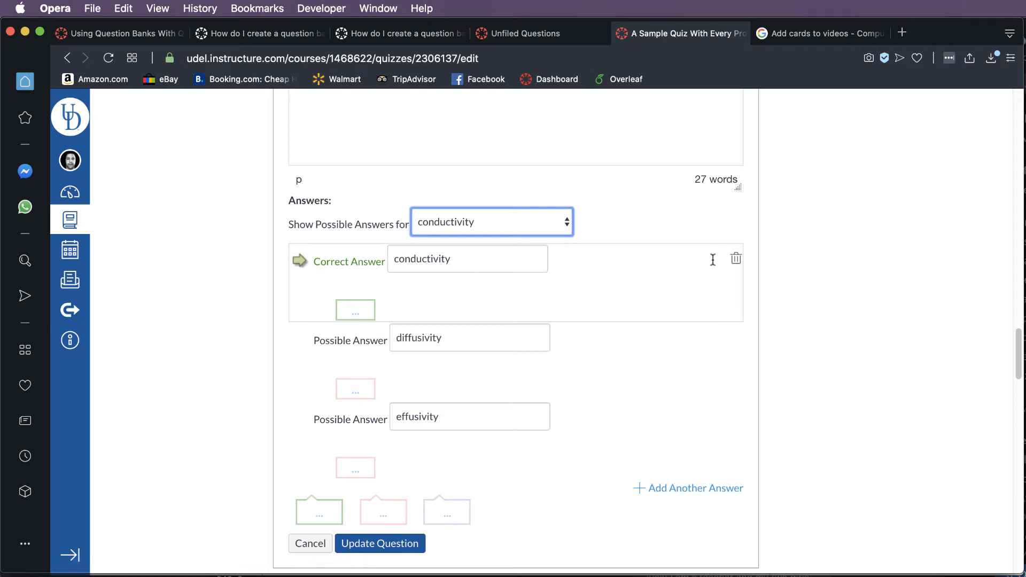
pyautogui.click(466, 255)
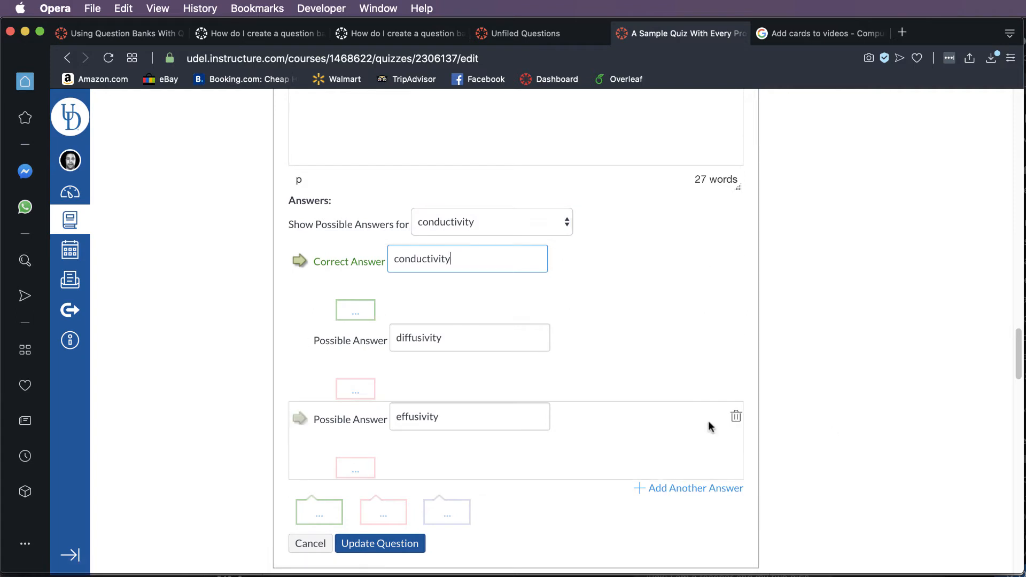
pyautogui.click(379, 544)
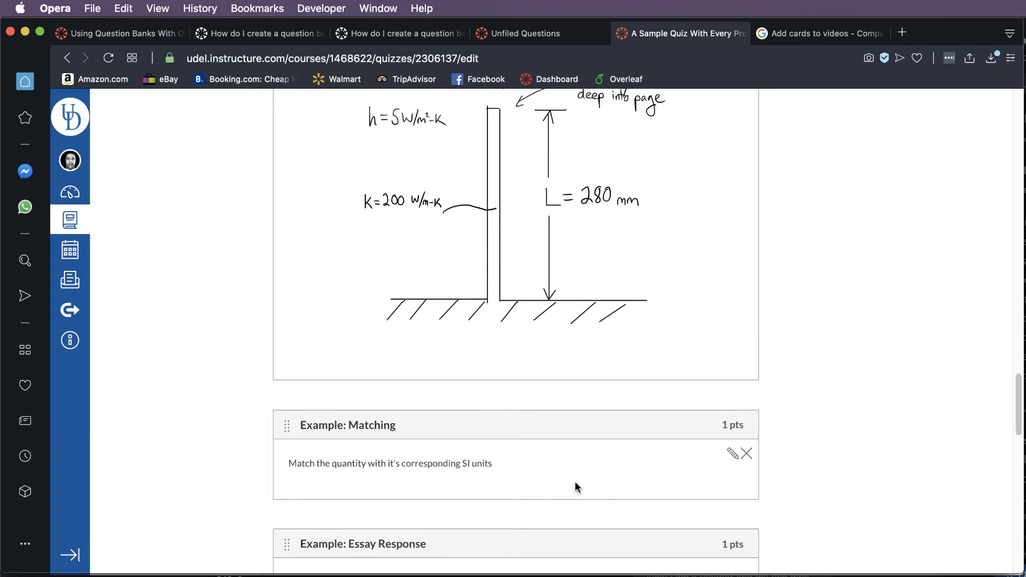
# - Open the "Example Numerical Answer" question about the fin's heat transfer for editing
pyautogui.scroll(10, 578, 487)
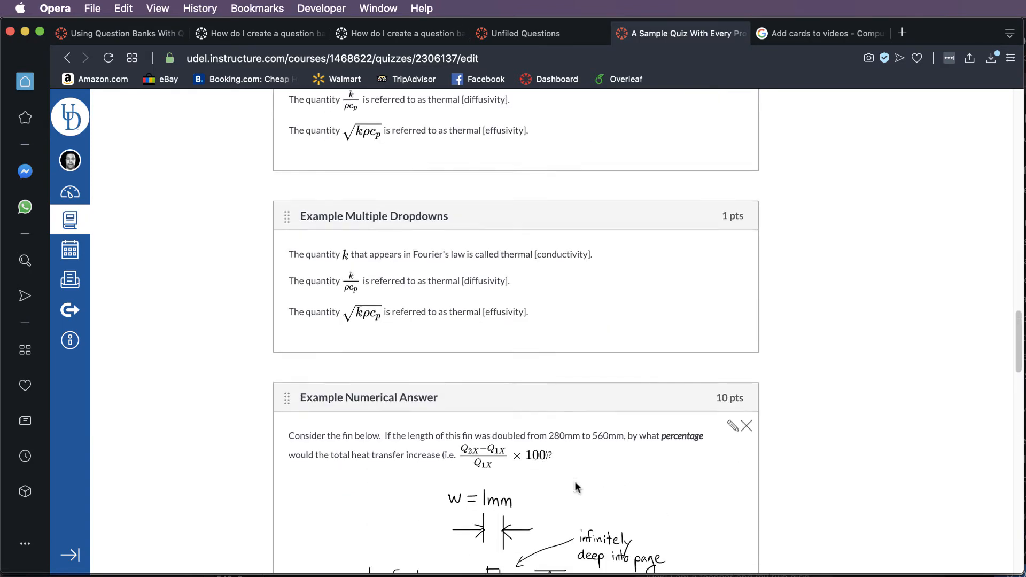
pyautogui.scroll(-5, 577, 487)
pyautogui.scroll(-1, 578, 487)
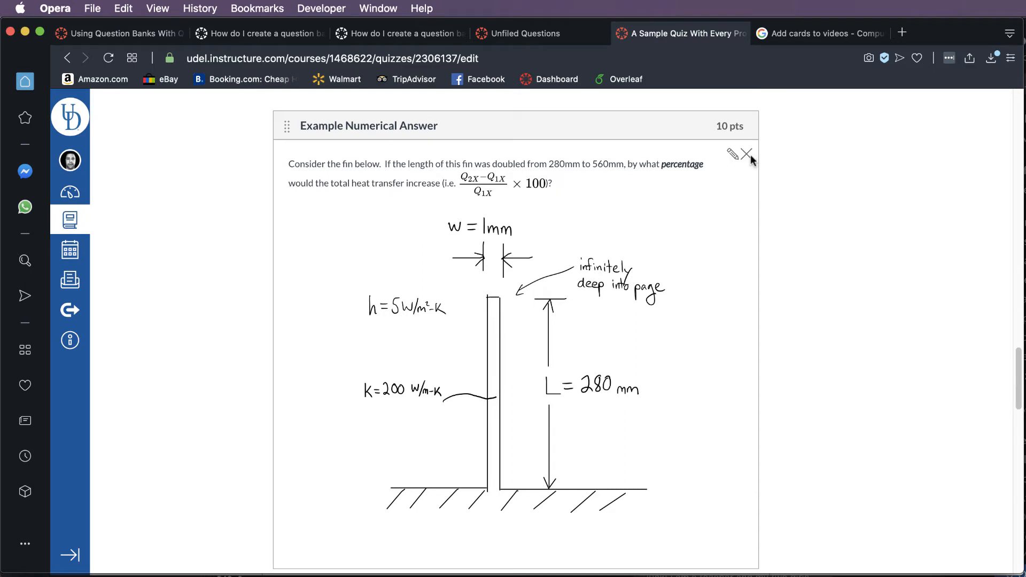
pyautogui.click(730, 154)
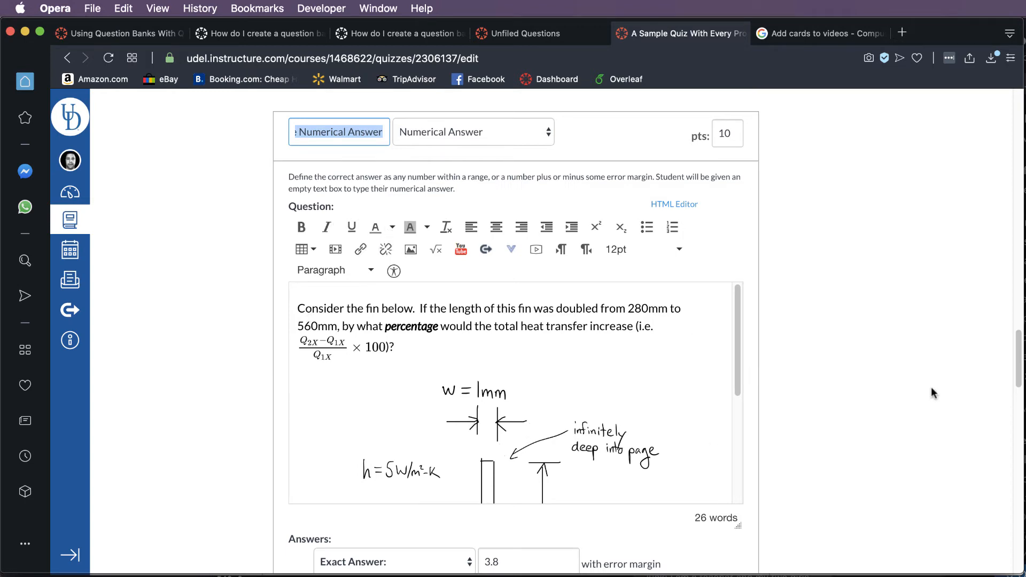
# - Examine the first numerical answer's type, exact value and error margin in the fin question
pyautogui.scroll(-1, 885, 398)
pyautogui.scroll(-6, 885, 398)
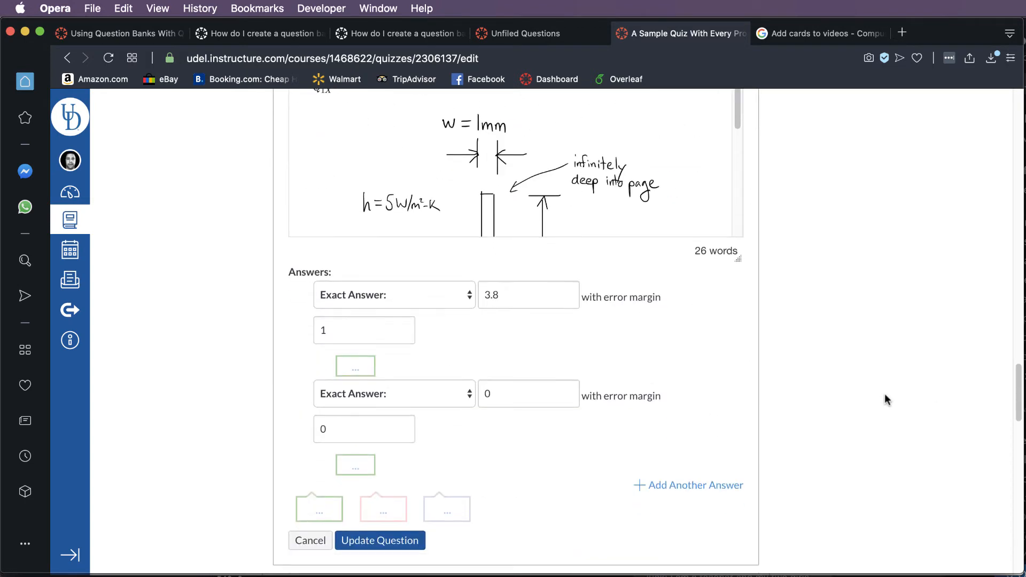
pyautogui.scroll(2, 884, 395)
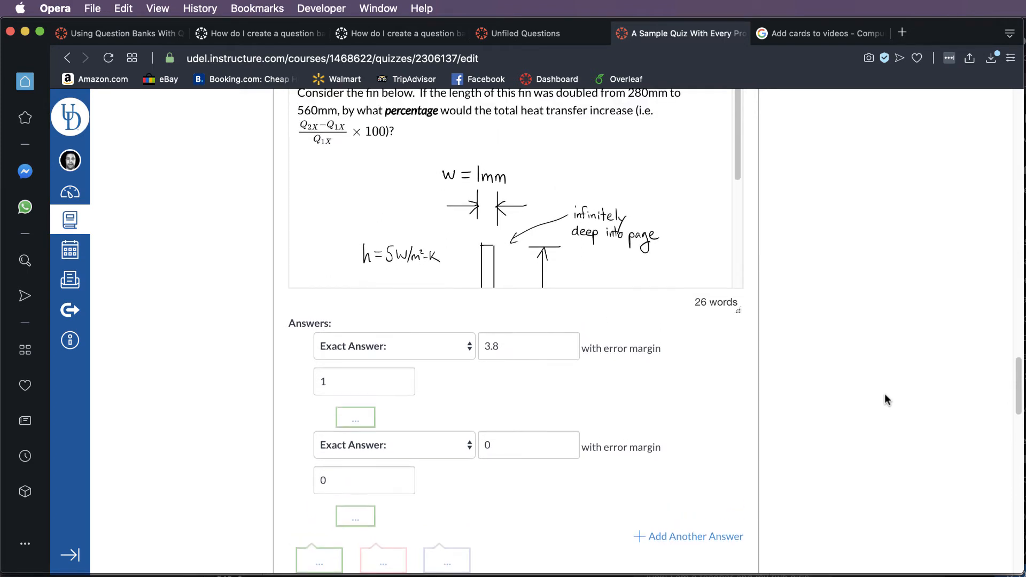
pyautogui.scroll(3, 885, 399)
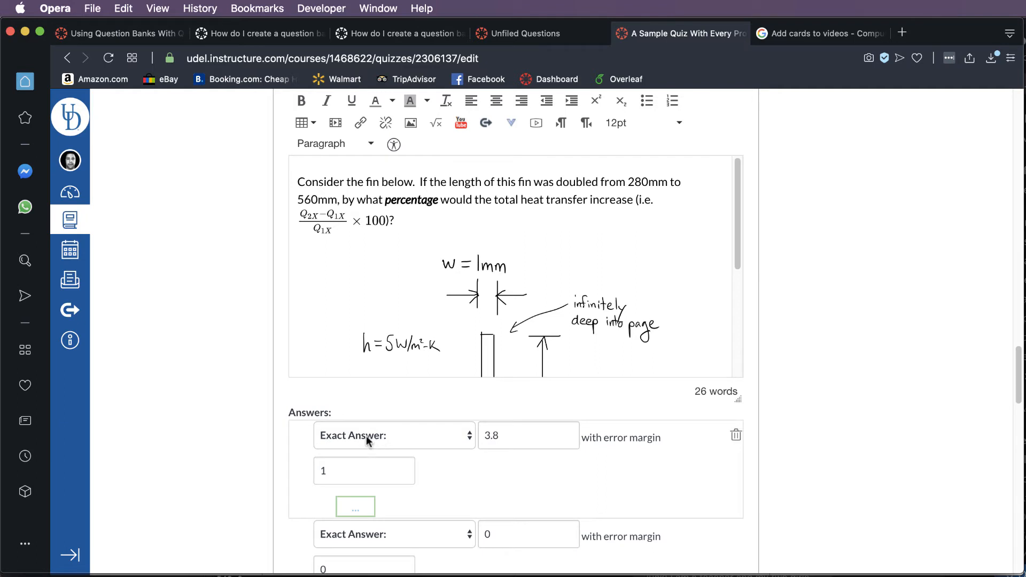
pyautogui.click(517, 435)
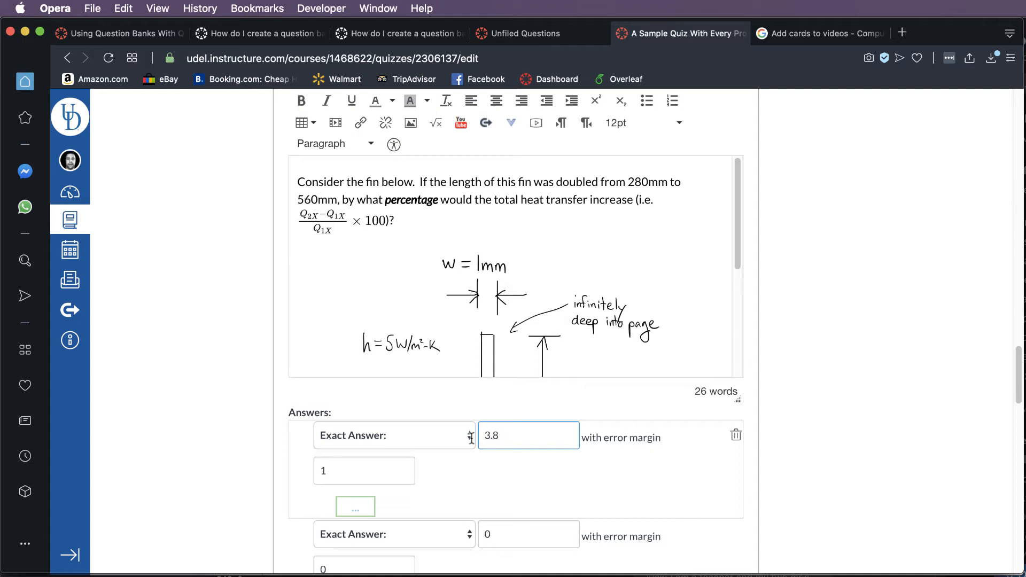
pyautogui.click(335, 469)
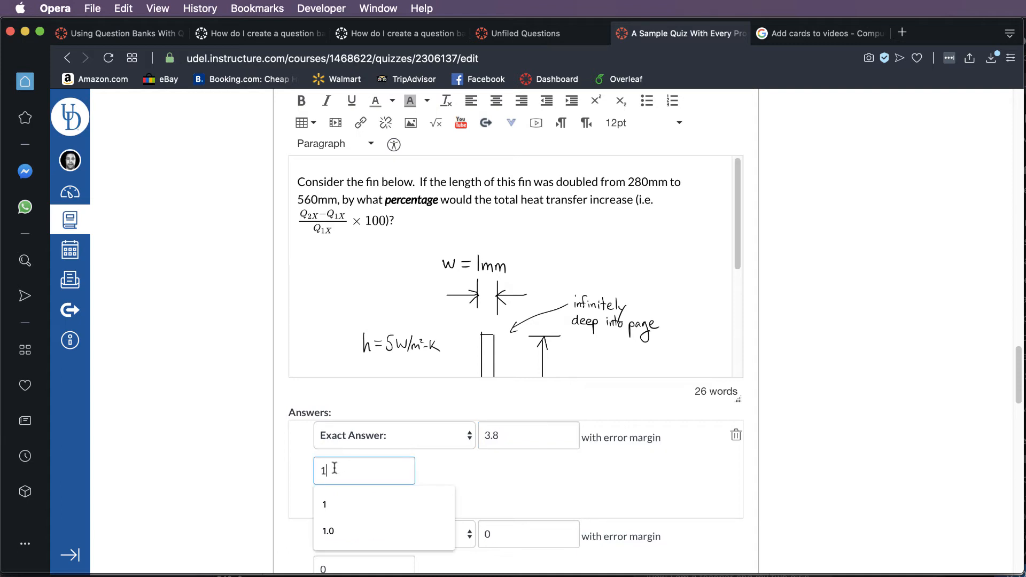
pyautogui.click(914, 473)
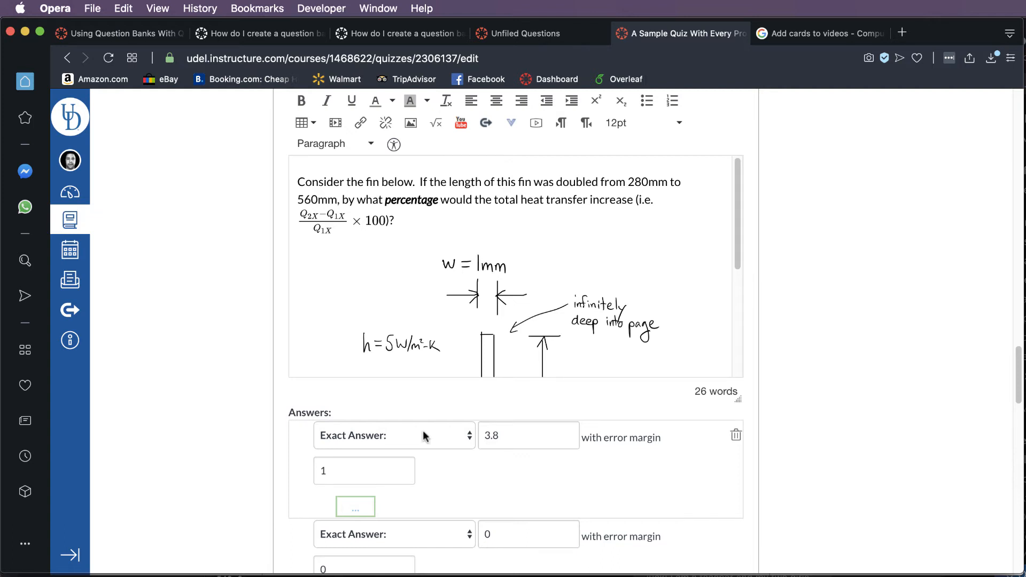
# - Delete the second exact answer, the one with value 0, and update the Numerical Answer question
pyautogui.scroll(-2, 824, 458)
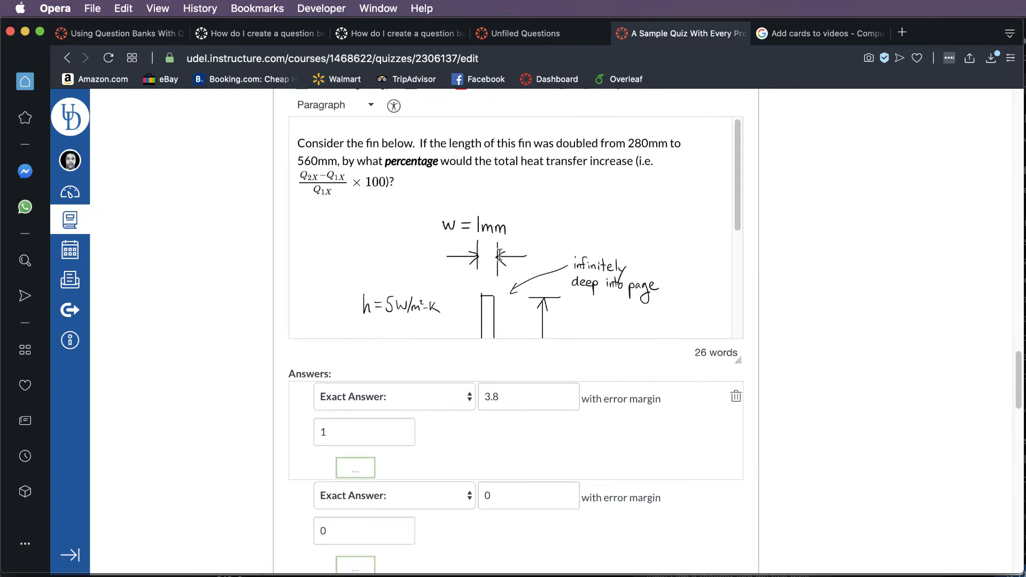
pyautogui.scroll(-2, 826, 443)
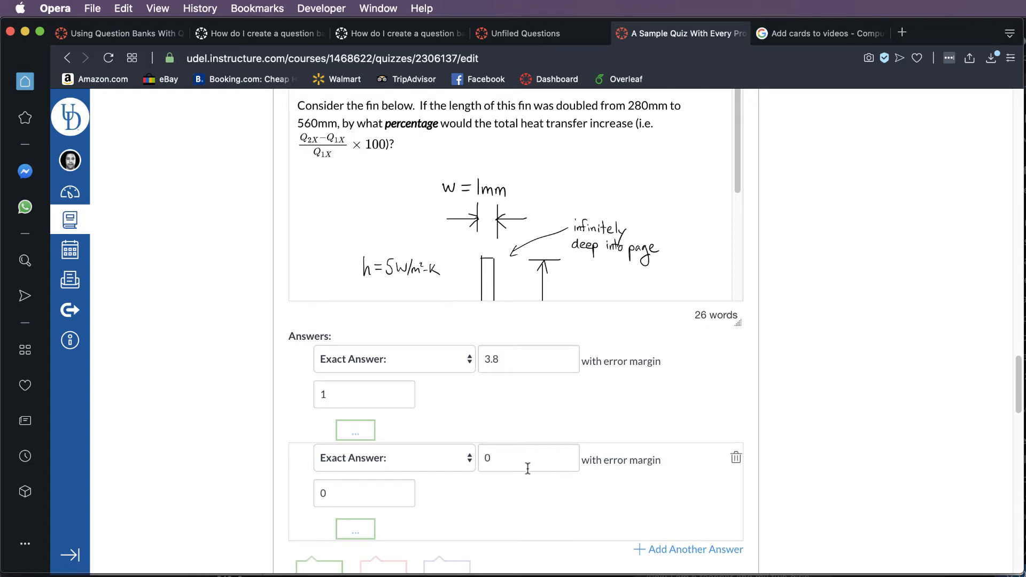
pyautogui.click(737, 457)
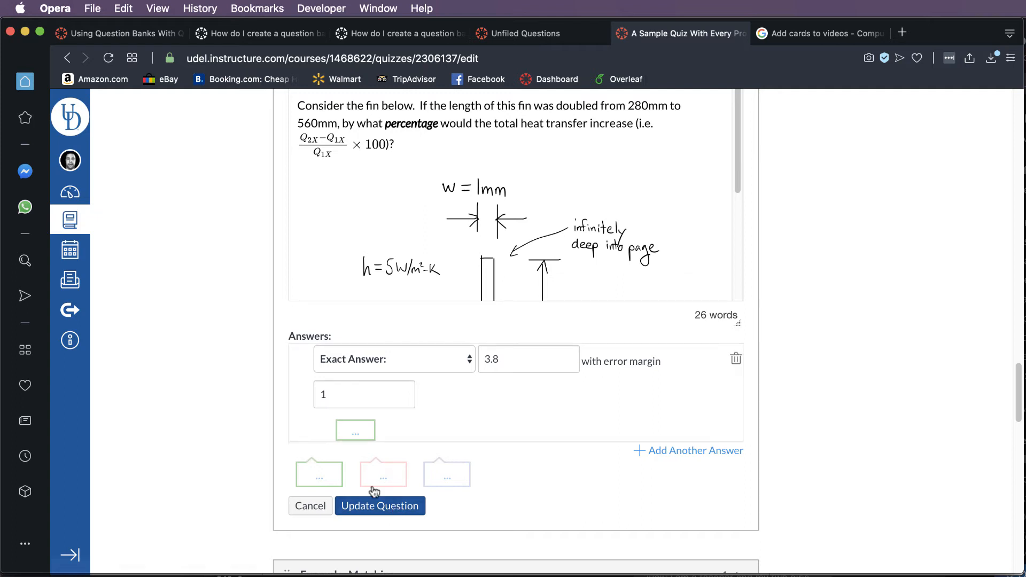
pyautogui.click(380, 506)
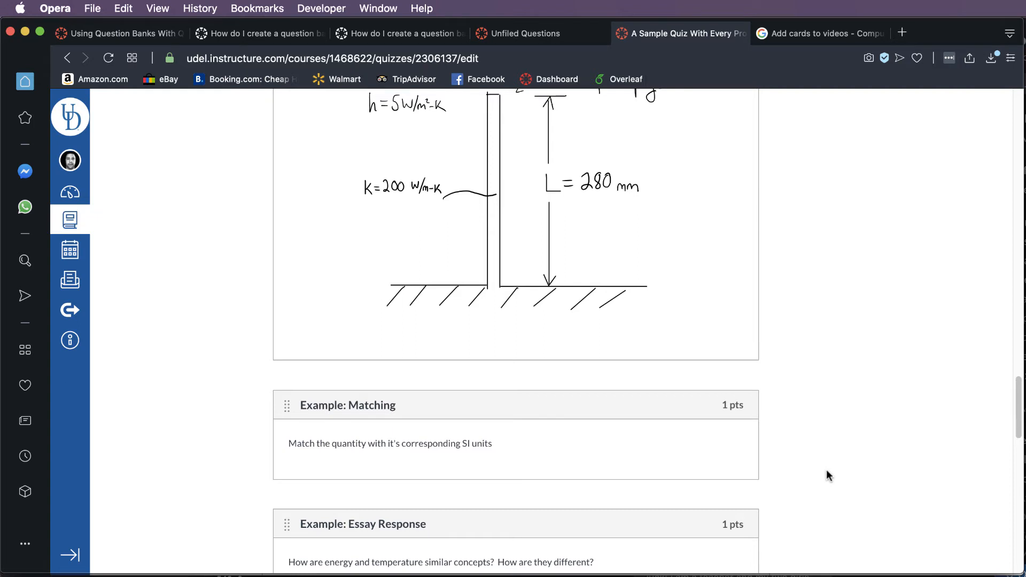
# - Reopen the "Example Numerical Answer" question for editing and add another possible answer
pyautogui.scroll(5, 826, 469)
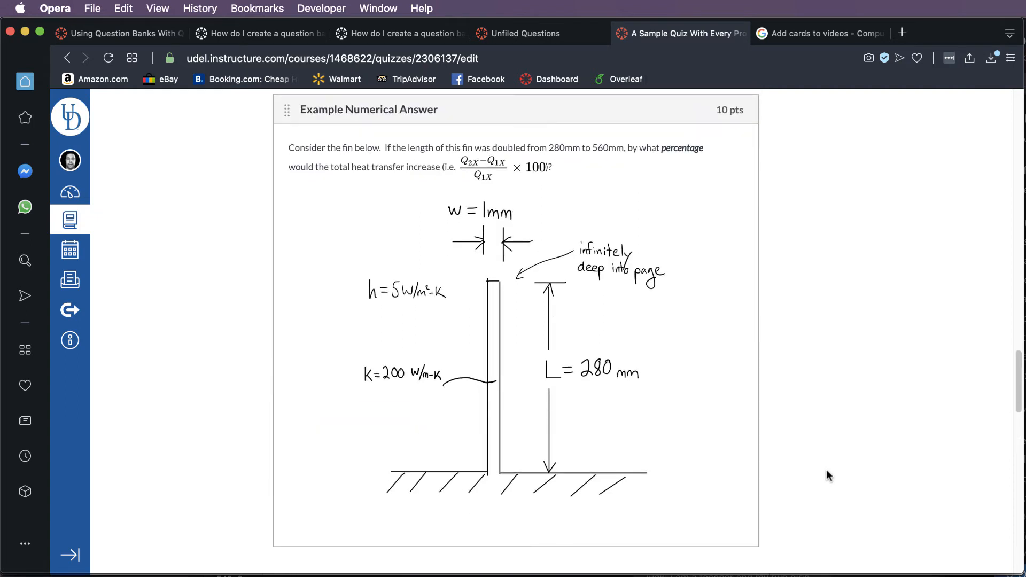
pyautogui.scroll(-1, 826, 469)
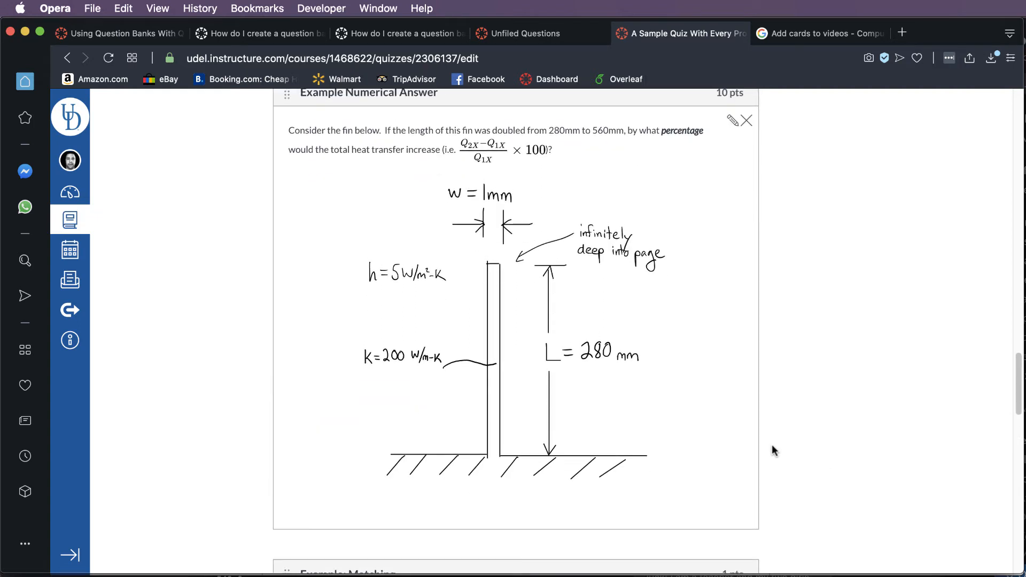
pyautogui.click(732, 120)
pyautogui.scroll(-6, 844, 417)
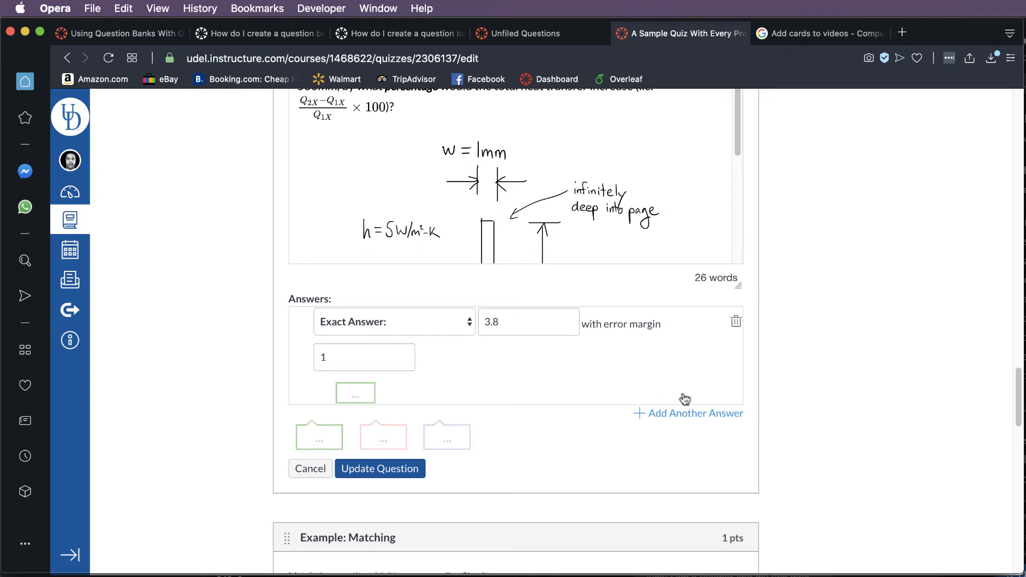
pyautogui.click(688, 415)
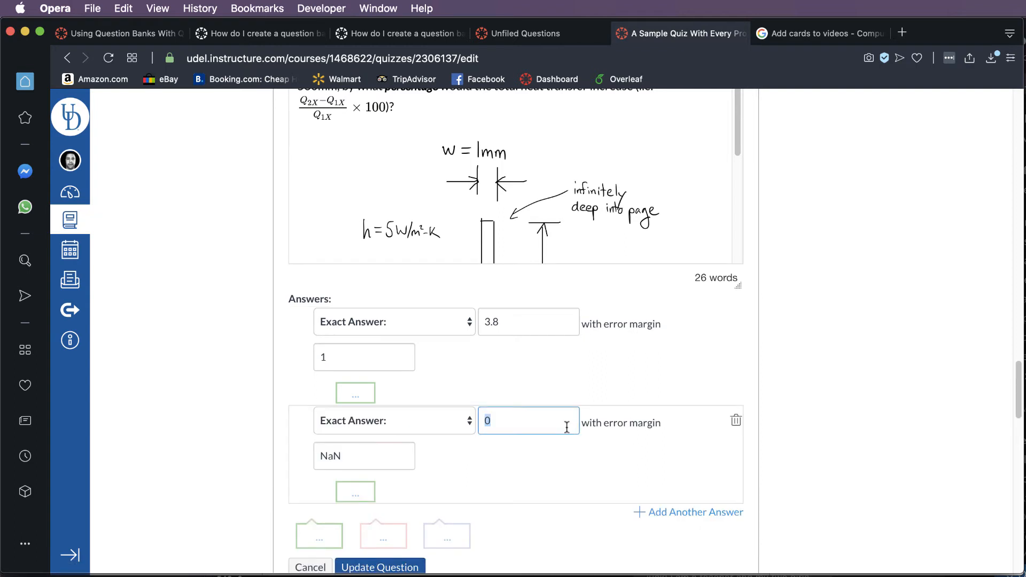
# - Try 1e6 and 1e12 in scientific notation as the second exact answer's value
pyautogui.write('1e6')
pyautogui.press('Tab')
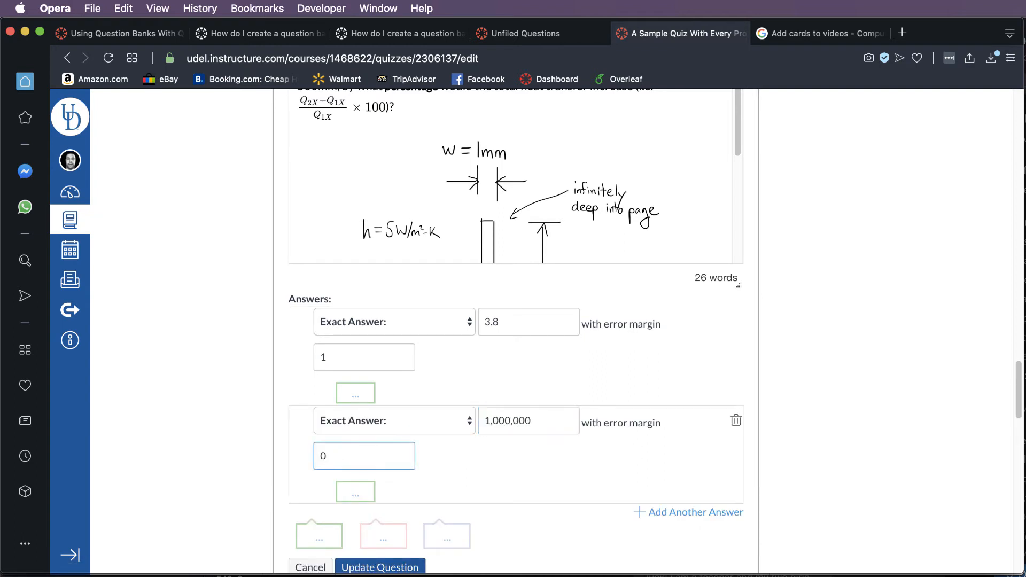
pyautogui.hotkey('shift', 'Tab')
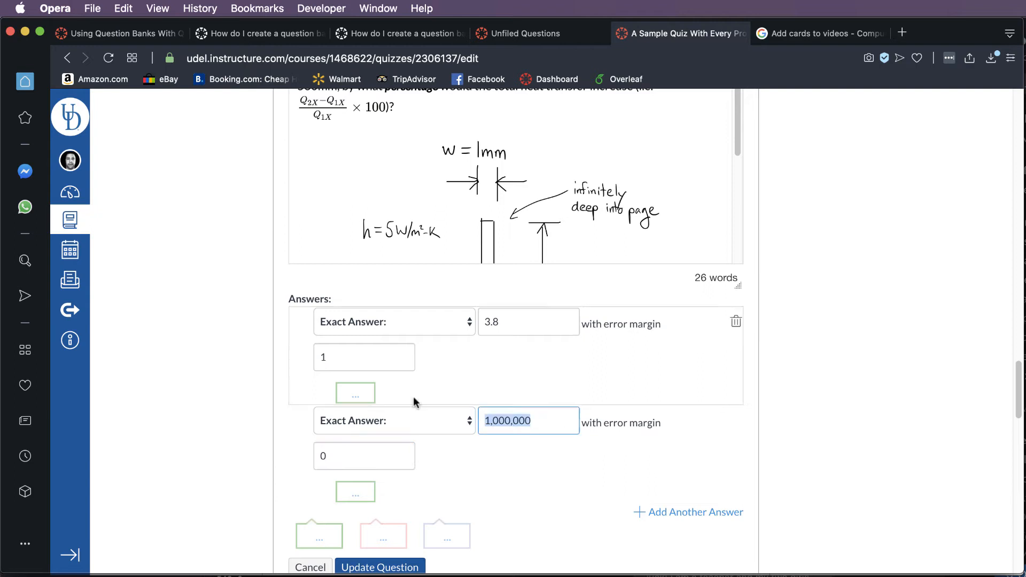
pyautogui.write('1e12')
pyautogui.click(835, 428)
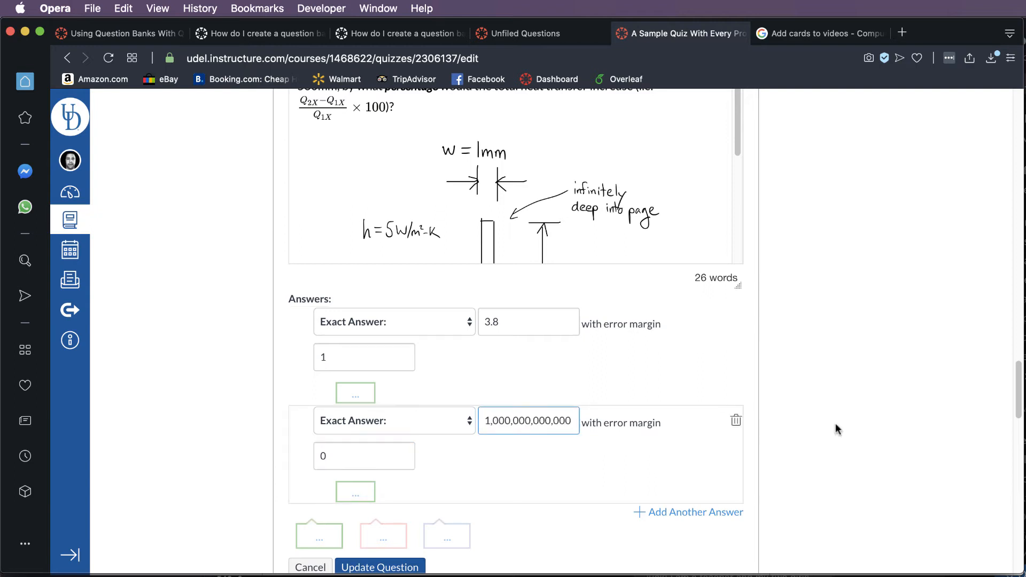
# - Try the small value 1e-6 as the second exact answer
pyautogui.doubleClick(572, 421)
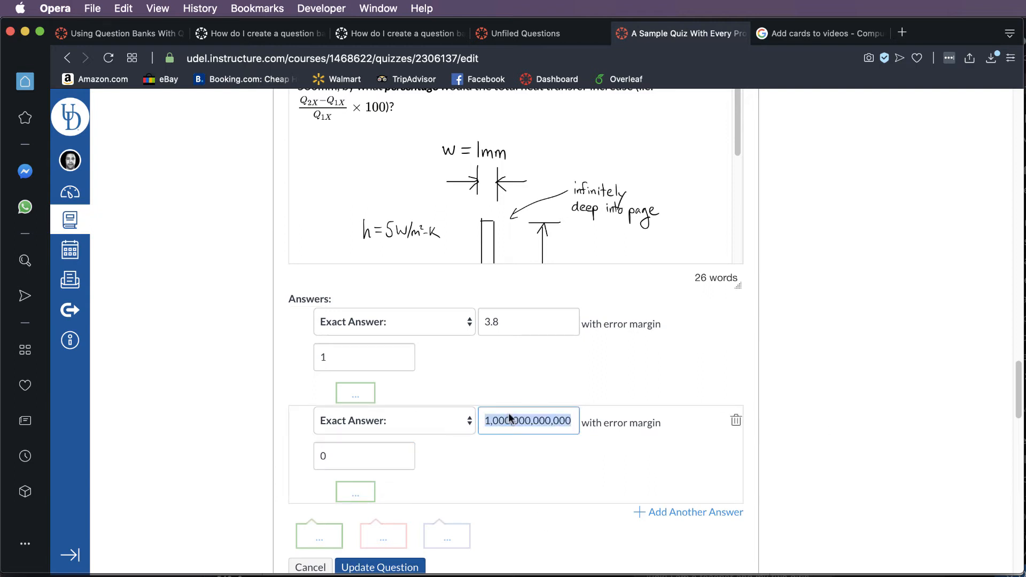
pyautogui.write('1e-4')
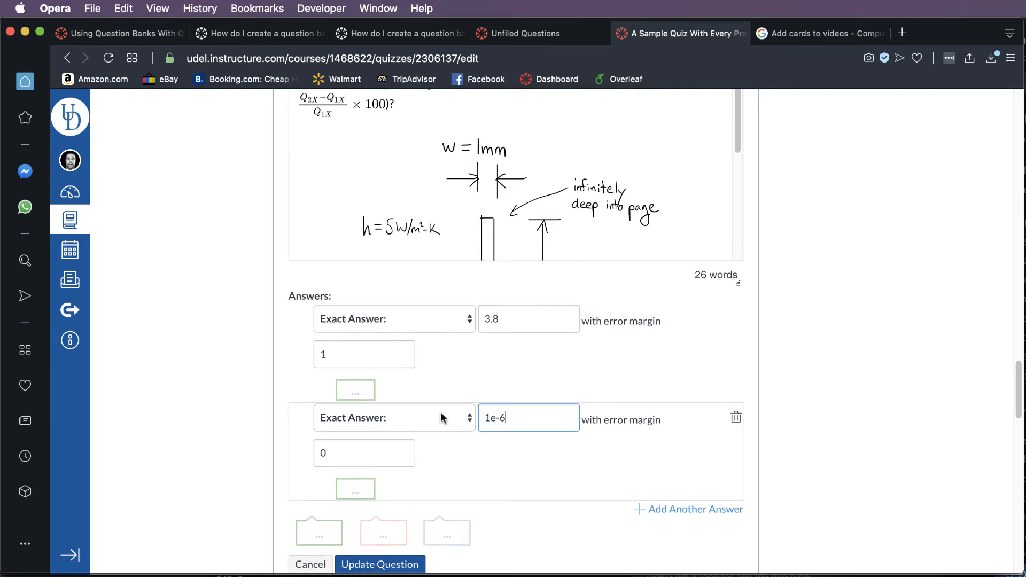
pyautogui.click(909, 414)
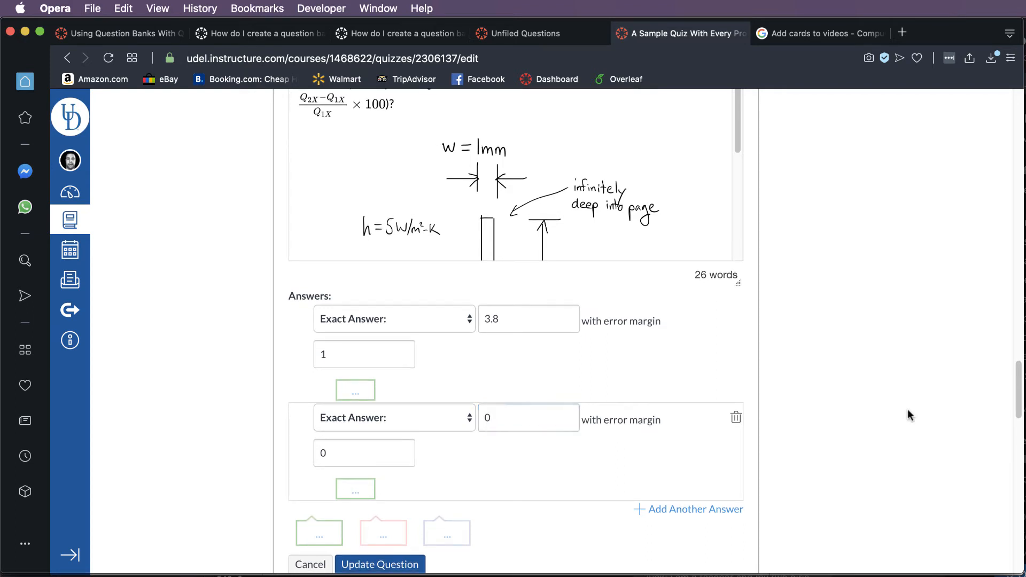
# - Delete the second exact answer and update the Numerical Answer question
pyautogui.click(524, 424)
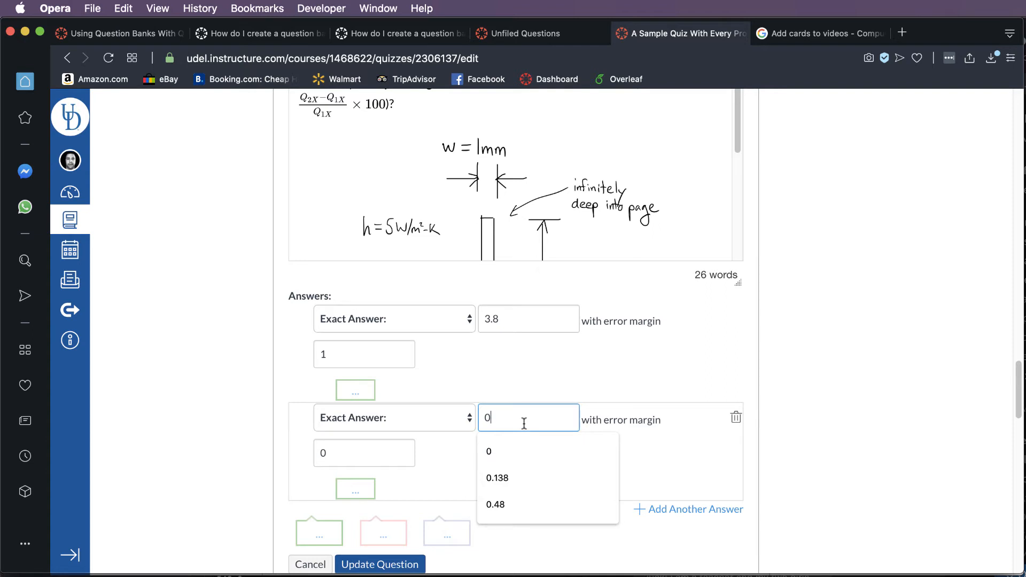
pyautogui.press('Down')
pyautogui.press('Down')
pyautogui.press('Down')
pyautogui.press('Down')
pyautogui.click(736, 417)
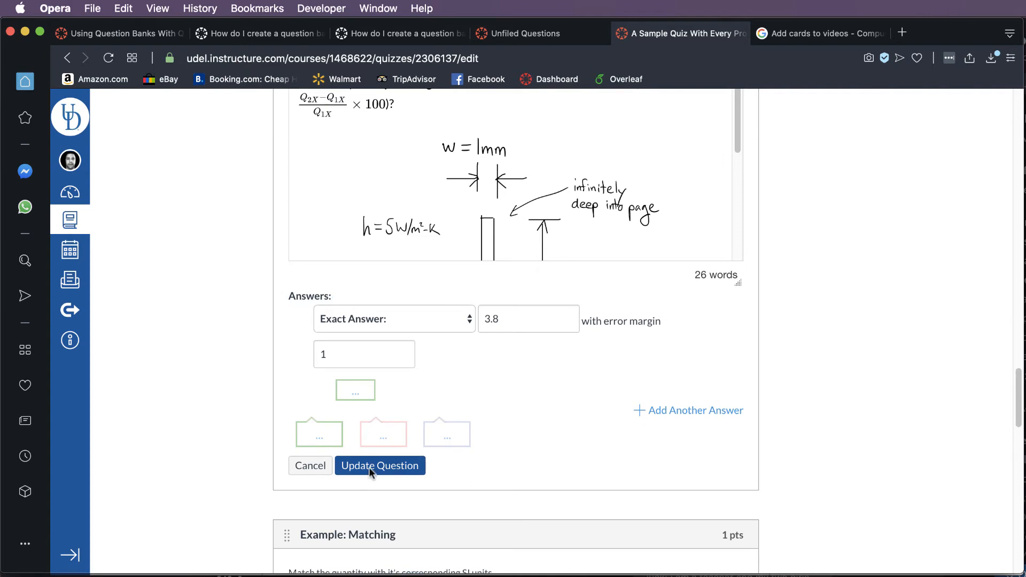
pyautogui.click(369, 467)
# - Open the "Example: Matching" question for editing and check that its question type is Matching
pyautogui.moveTo(710, 529)
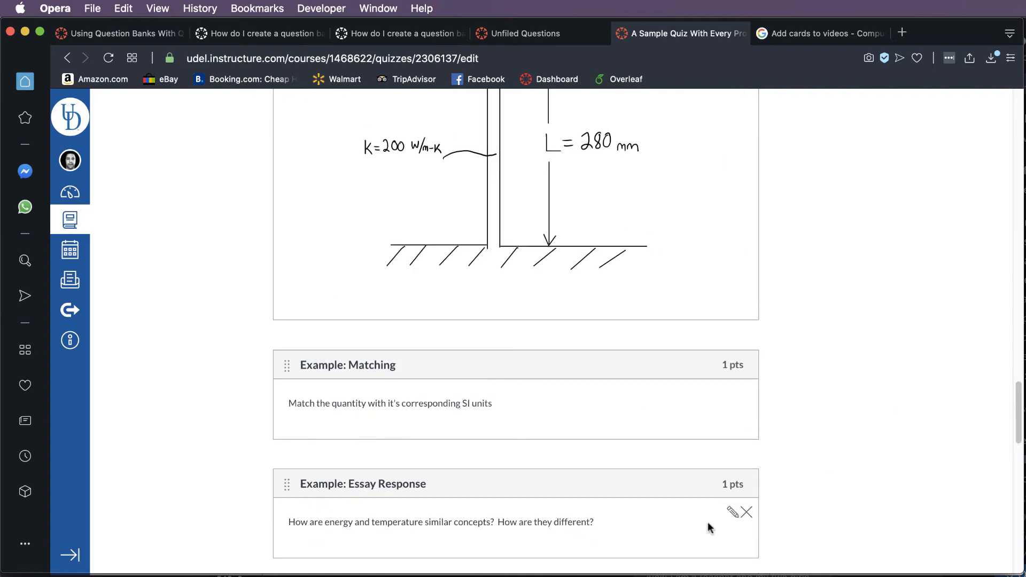
pyautogui.scroll(-1, 841, 452)
pyautogui.click(731, 362)
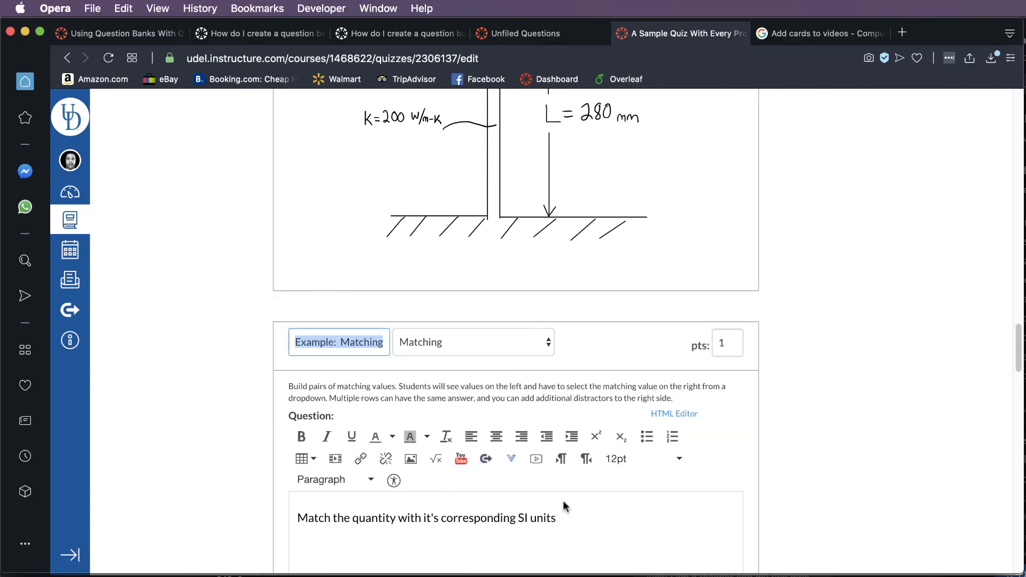
pyautogui.click(464, 345)
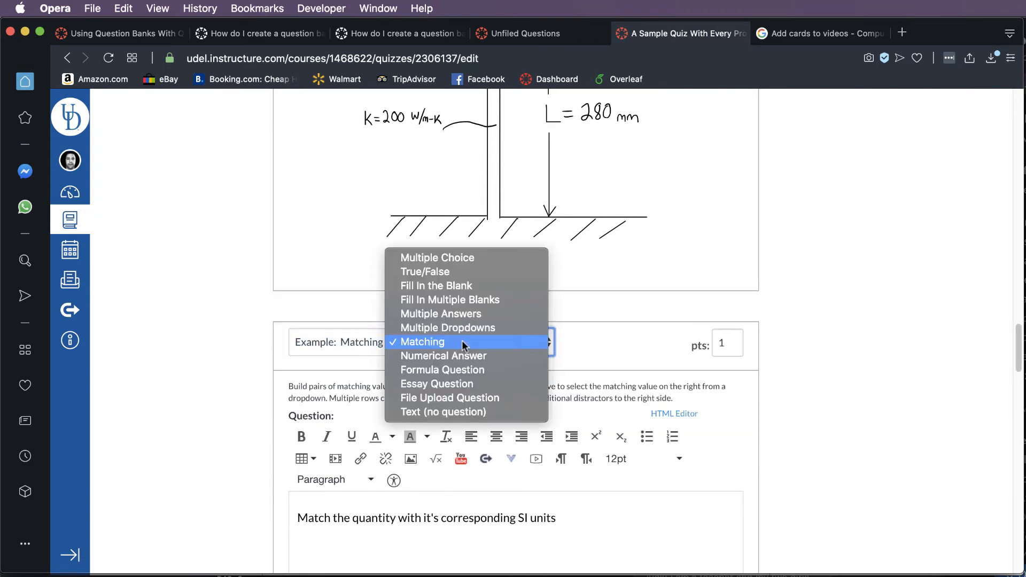
pyautogui.click(464, 345)
# - Examine the Matching question's prompt and its pairs of quantities and SI units, including the k and alpha entries
pyautogui.scroll(-3, 866, 454)
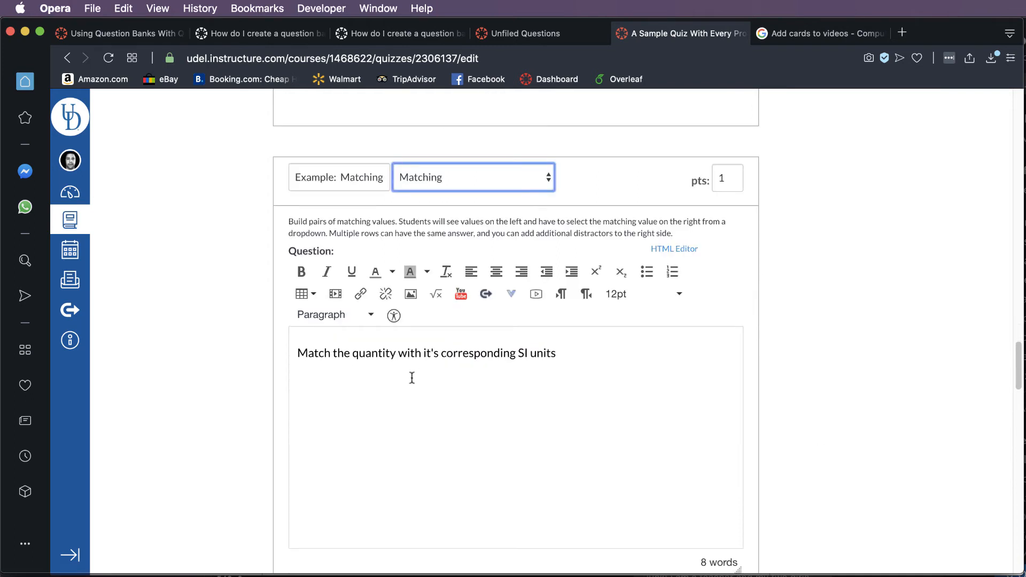
pyautogui.scroll(-5, 573, 431)
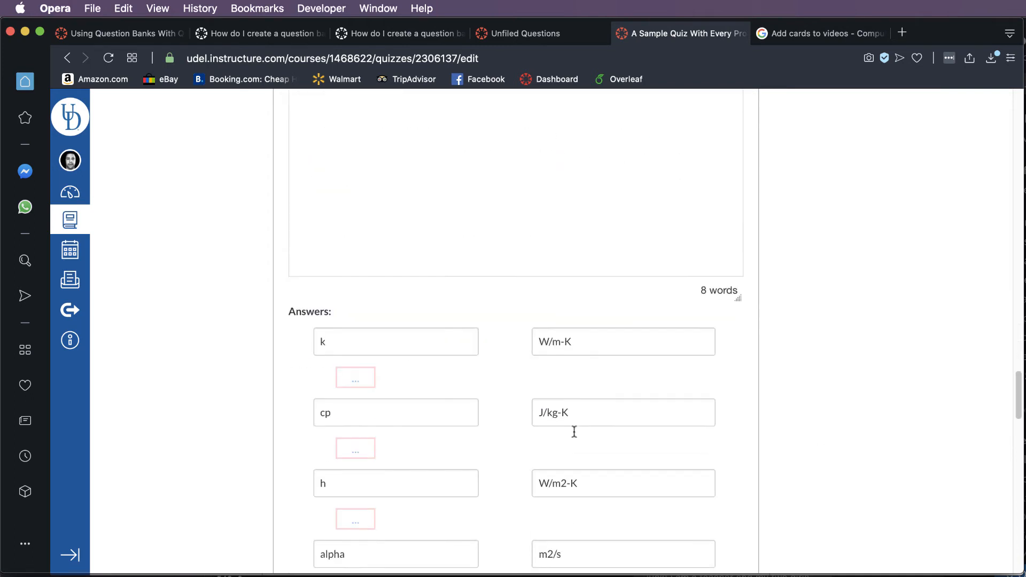
pyautogui.scroll(-2, 575, 432)
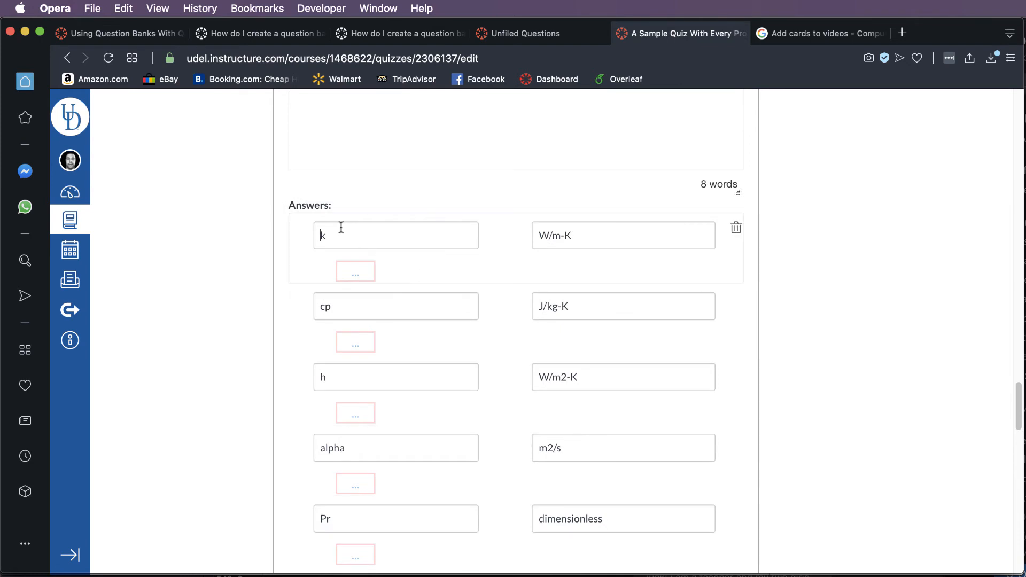
pyautogui.click(340, 228)
pyautogui.click(593, 235)
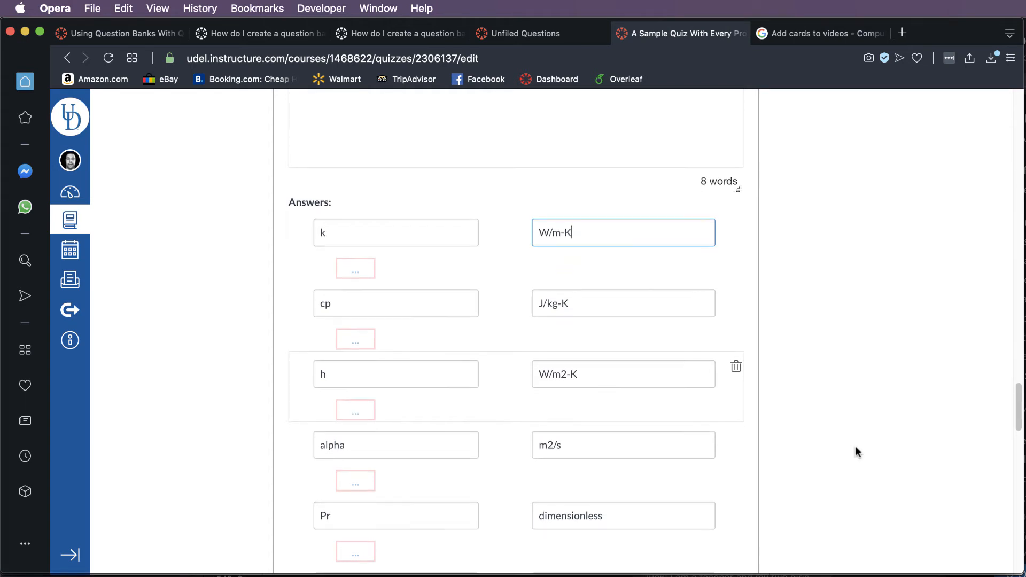
pyautogui.scroll(-2, 855, 448)
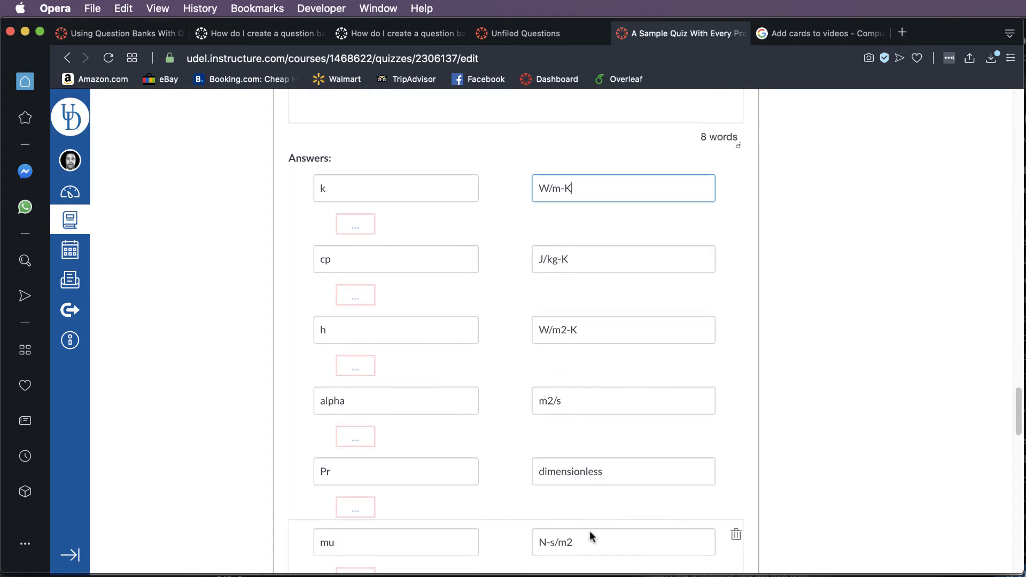
pyautogui.moveTo(346, 401); pyautogui.dragTo(314, 398)
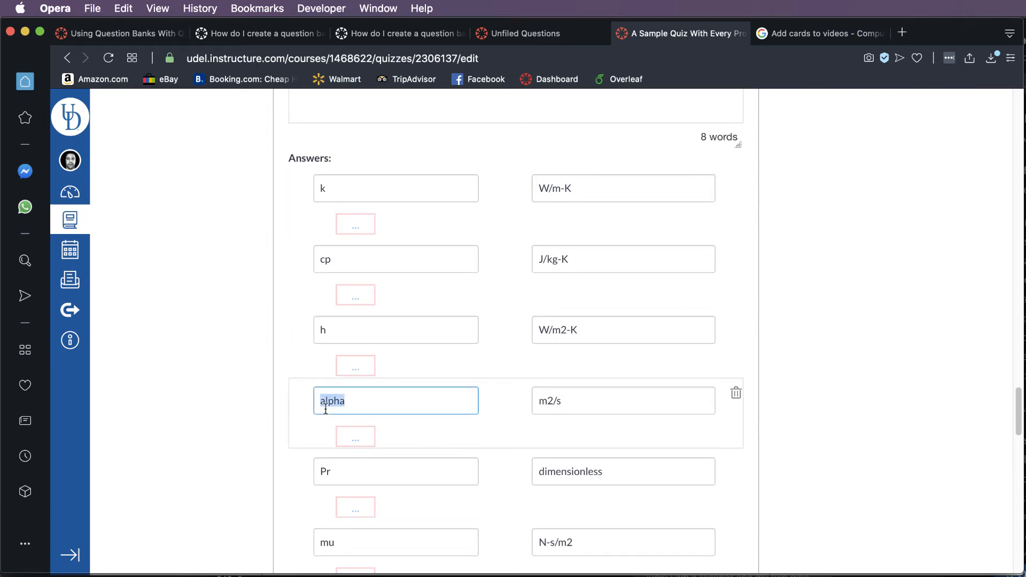
pyautogui.click(357, 403)
# - Review the remaining matching pairs through mu and the distractors area, and recheck the k pair
pyautogui.scroll(-2, 851, 477)
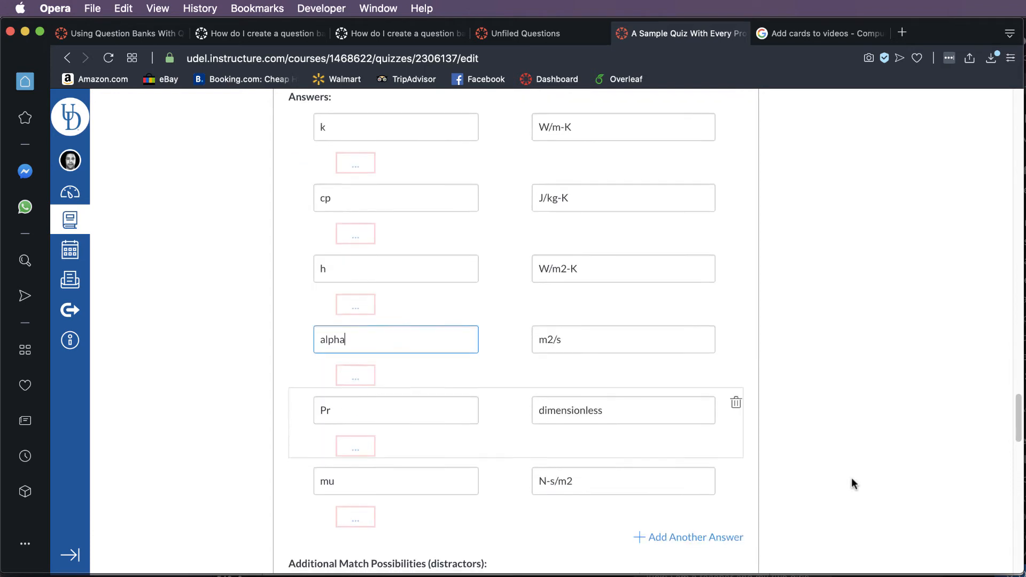
pyautogui.scroll(-1, 851, 478)
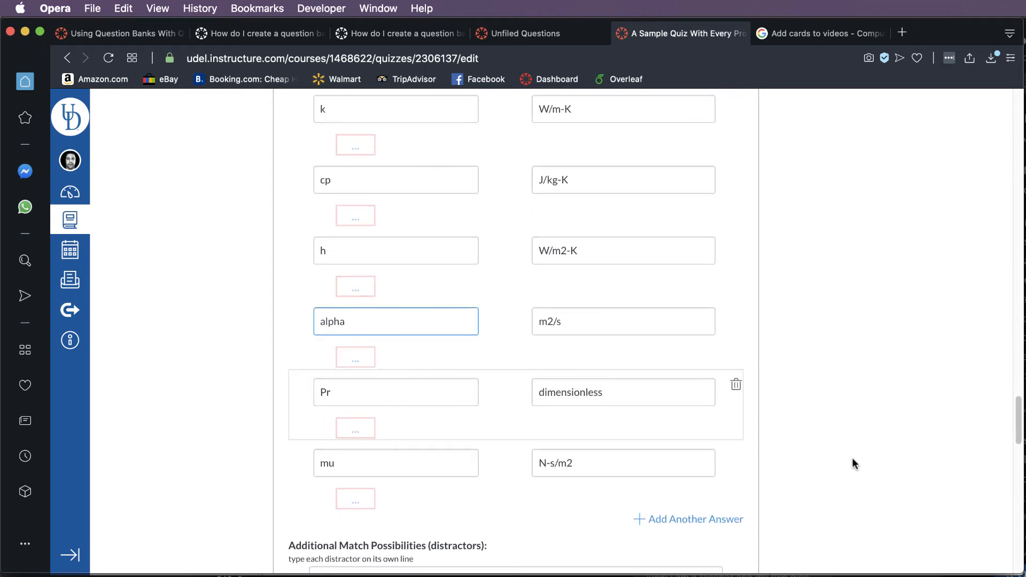
pyautogui.scroll(-4, 852, 463)
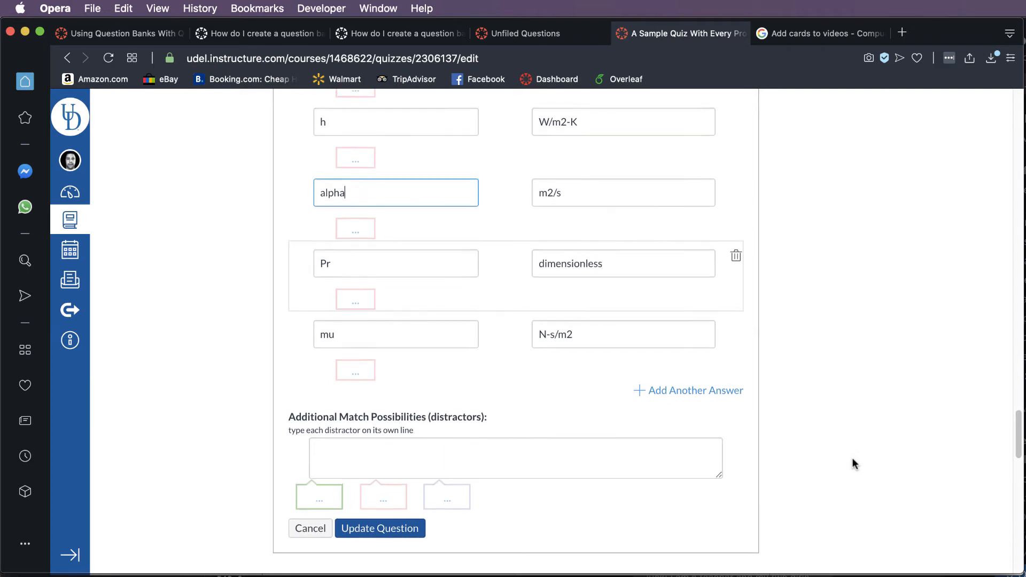
pyautogui.scroll(2, 852, 459)
pyautogui.scroll(4, 852, 458)
pyautogui.scroll(-4, 848, 458)
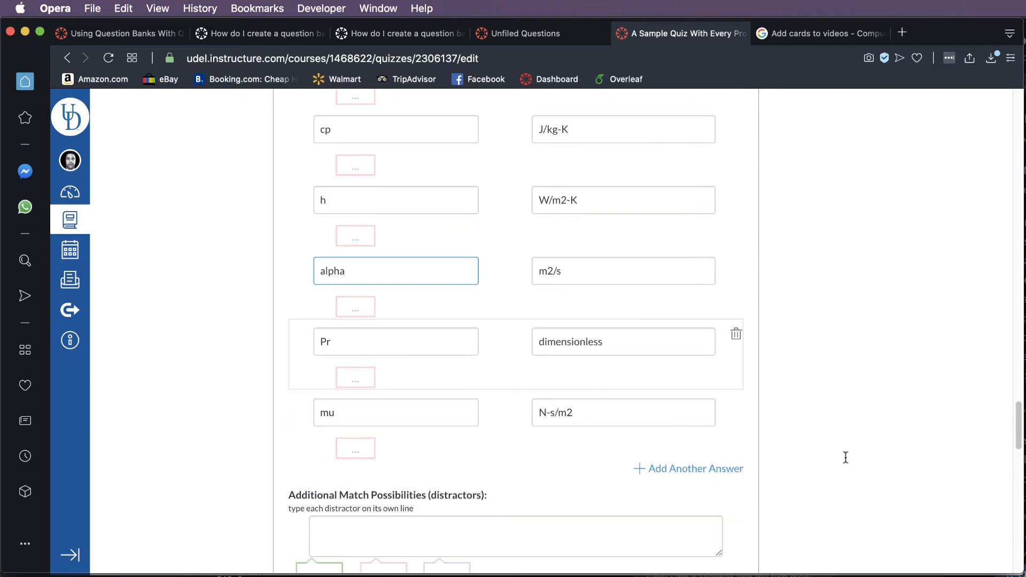
pyautogui.scroll(4, 400, 317)
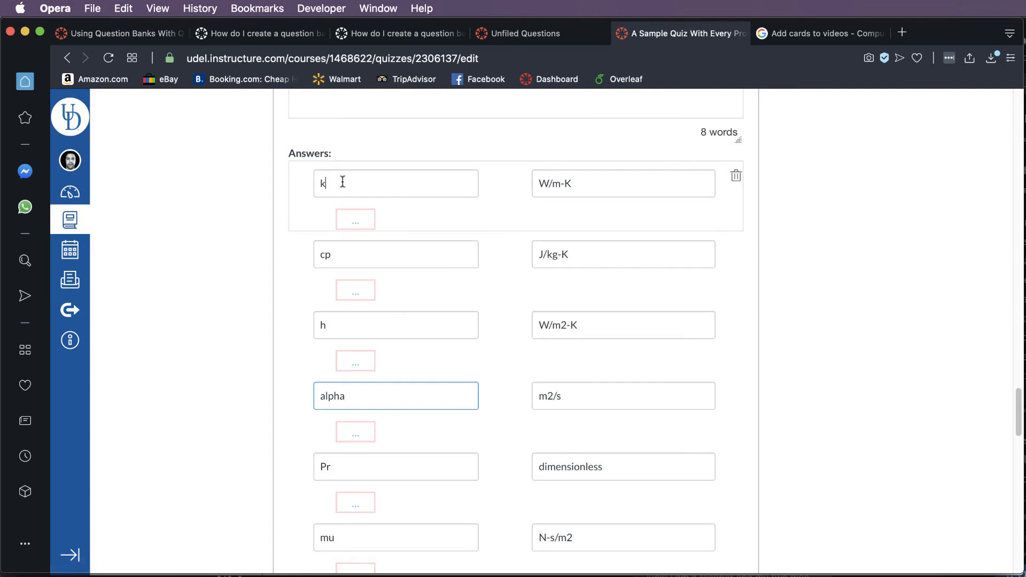
pyautogui.click(342, 181)
pyautogui.click(614, 182)
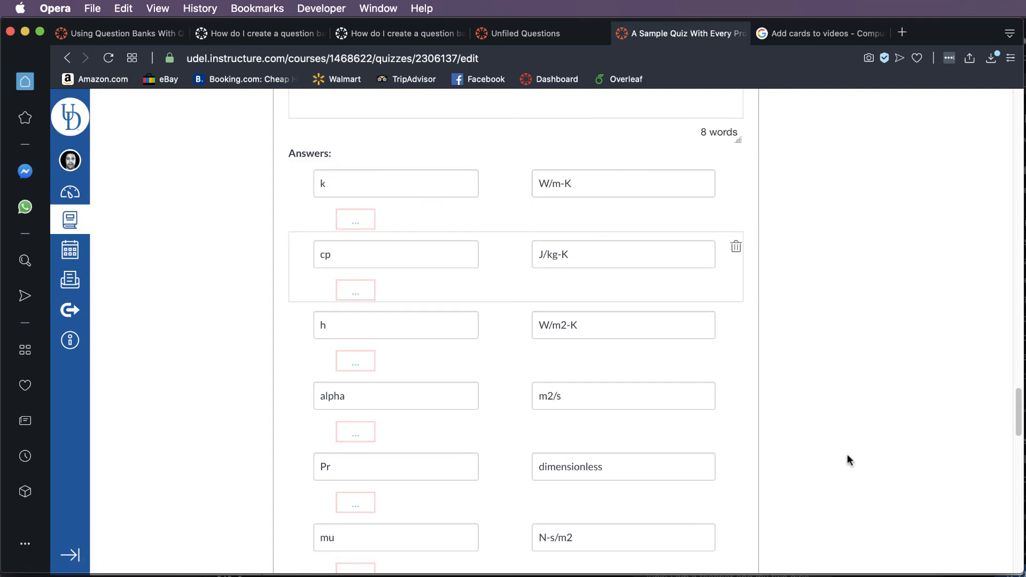
# - Add N-m as an additional match distractor and update the Matching question
pyautogui.scroll(-9, 848, 458)
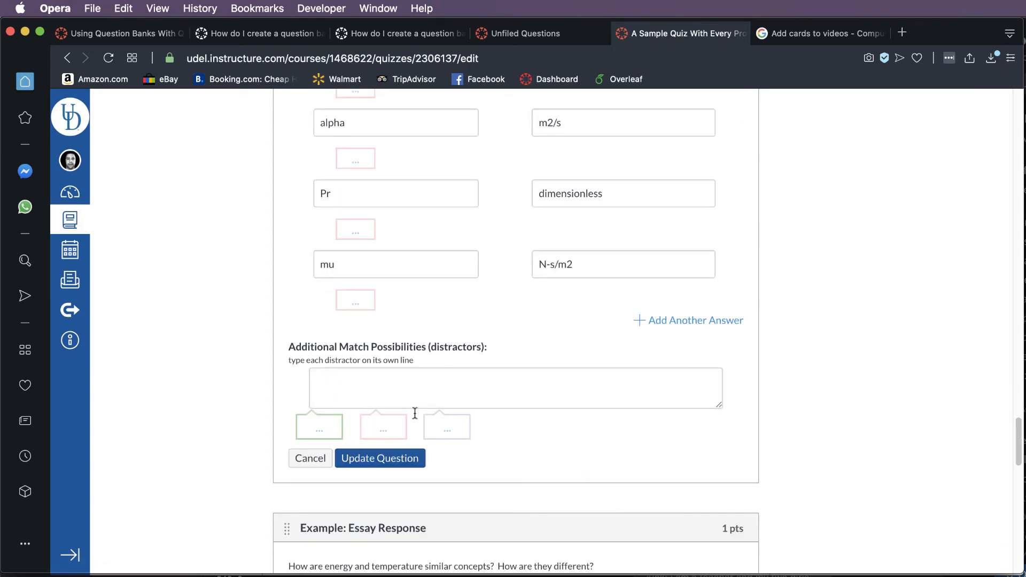
pyautogui.click(368, 396)
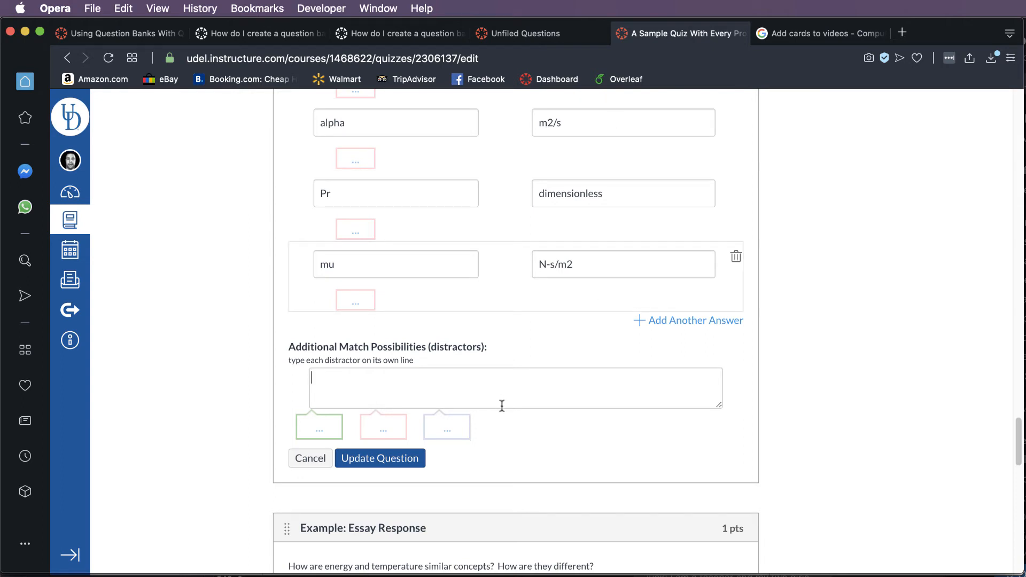
pyautogui.write('N0')
pyautogui.press('BackSpace')
pyautogui.write('-m')
pyautogui.click(384, 465)
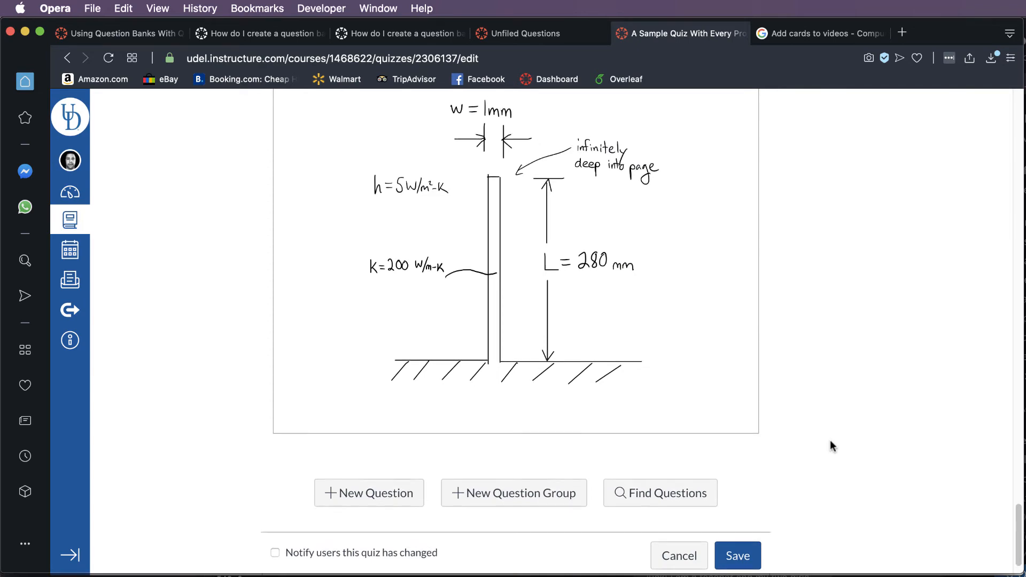
# - Open the "Example: Essay Response" question for editing
pyautogui.scroll(10, 830, 443)
pyautogui.scroll(5, 831, 445)
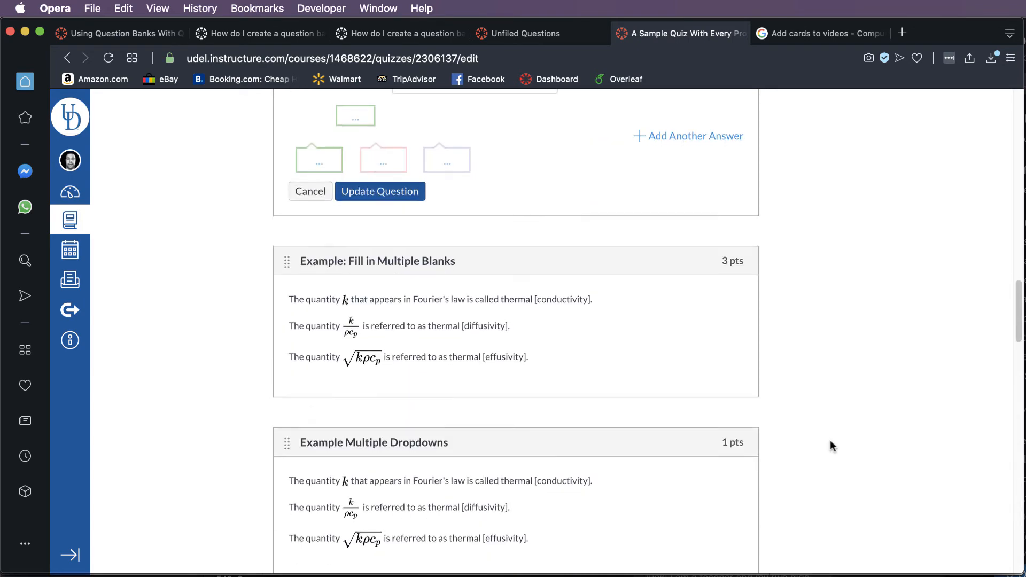
pyautogui.scroll(-15, 831, 446)
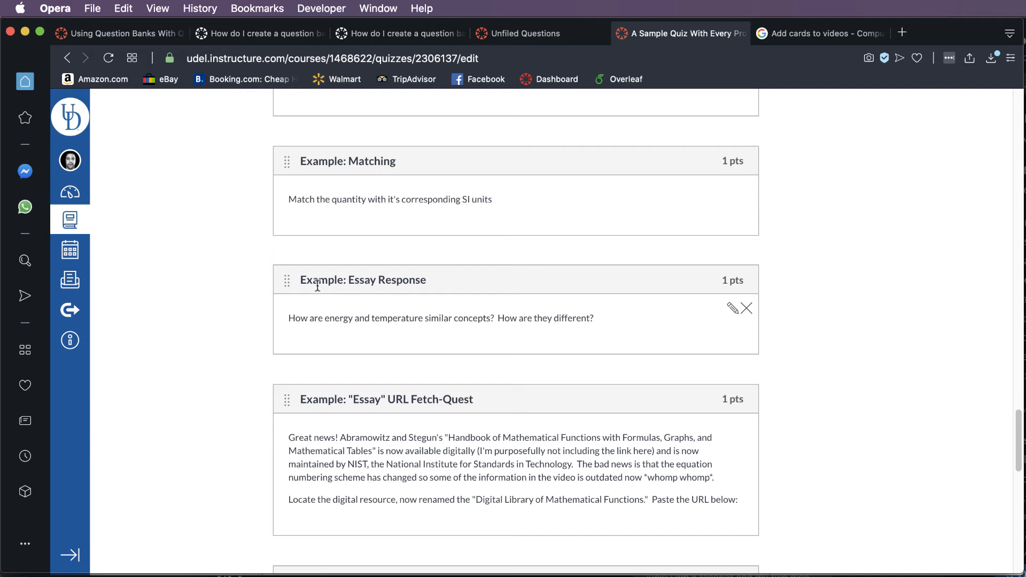
pyautogui.click(733, 308)
# - Review the essay prompt about energy and temperature, and update the Essay question
pyautogui.scroll(-1, 825, 410)
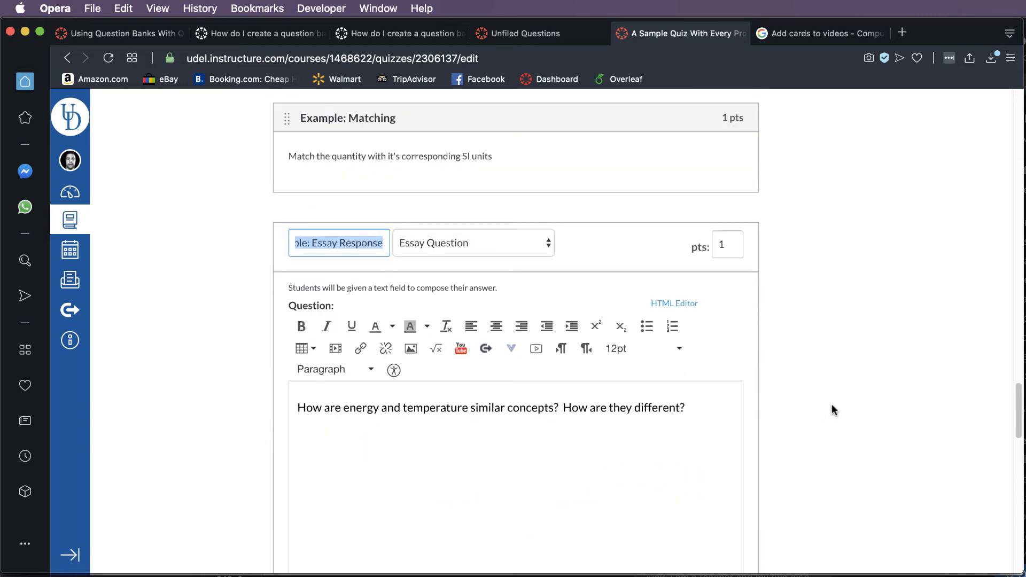
pyautogui.scroll(-2, 428, 347)
pyautogui.moveTo(308, 334); pyautogui.dragTo(685, 336)
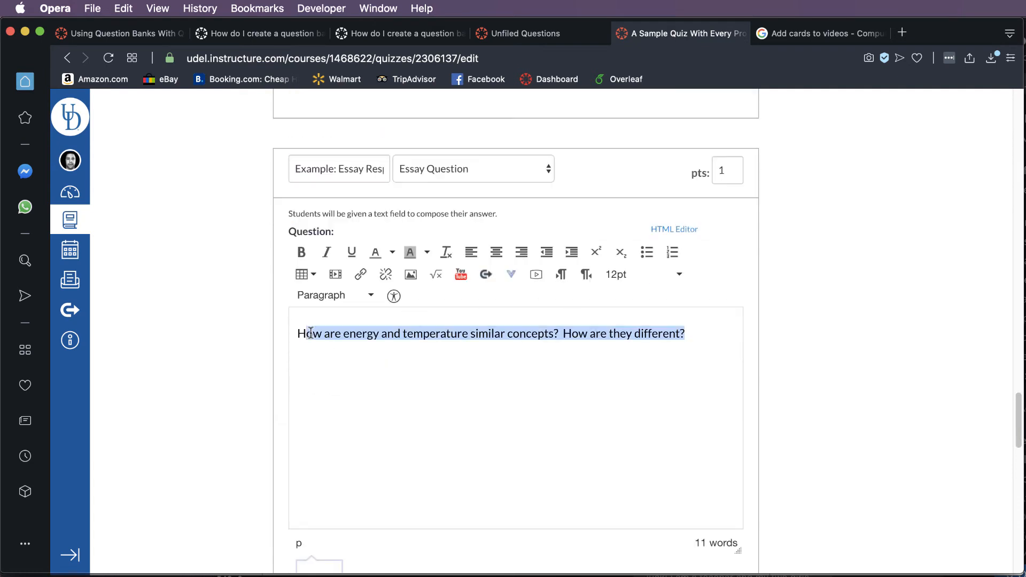
pyautogui.click(672, 427)
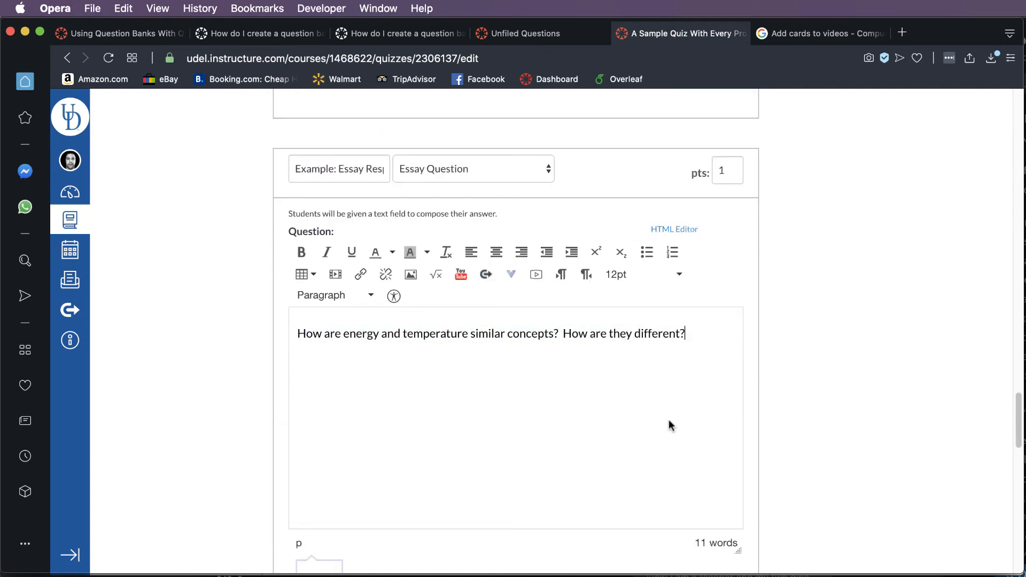
pyautogui.scroll(-2, 812, 458)
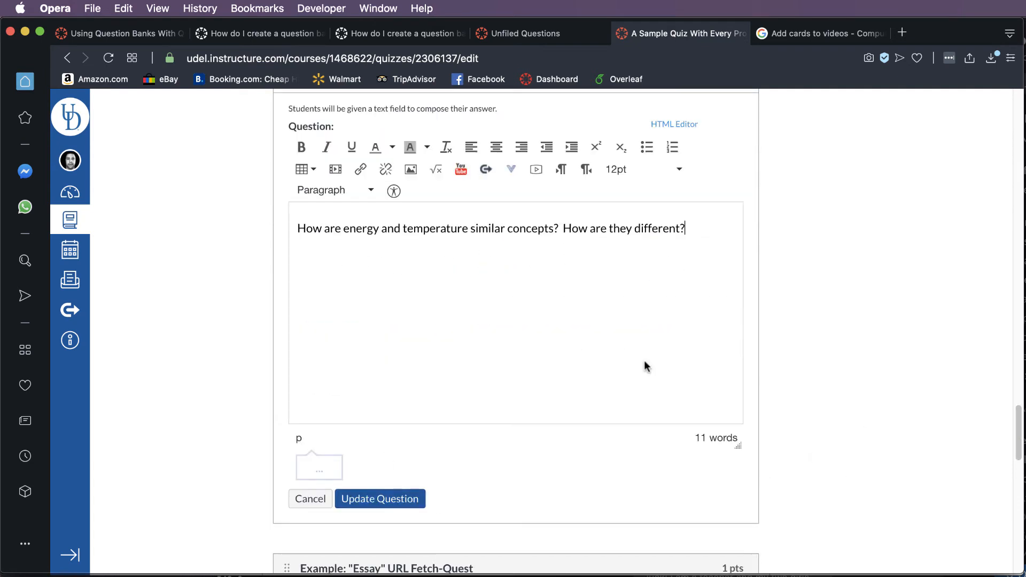
pyautogui.click(403, 498)
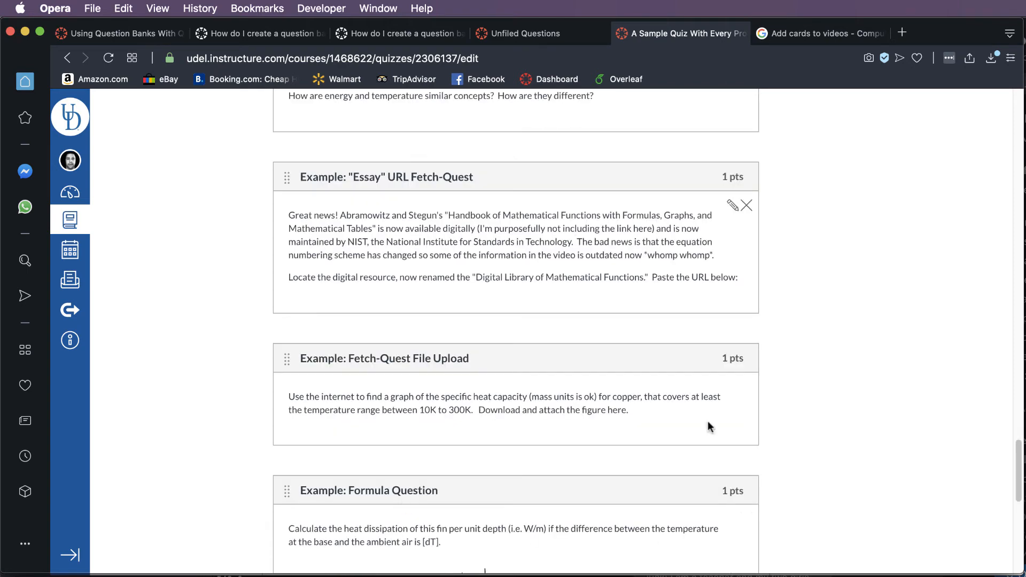
# - Highlight the text of the "Example: "Essay" URL Fetch-Quest" question for reading
pyautogui.scroll(5, 572, 362)
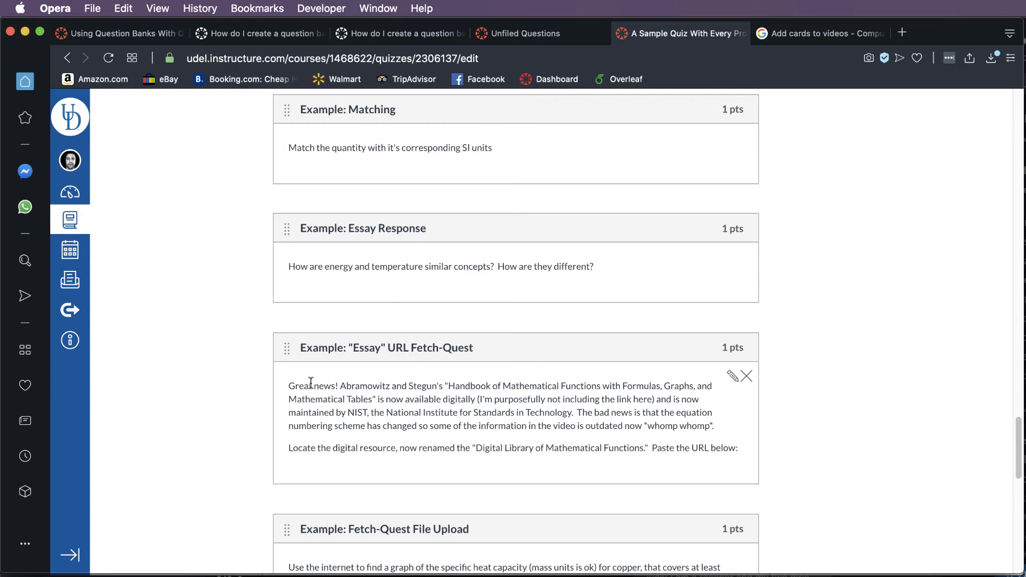
pyautogui.moveTo(298, 386); pyautogui.dragTo(747, 475)
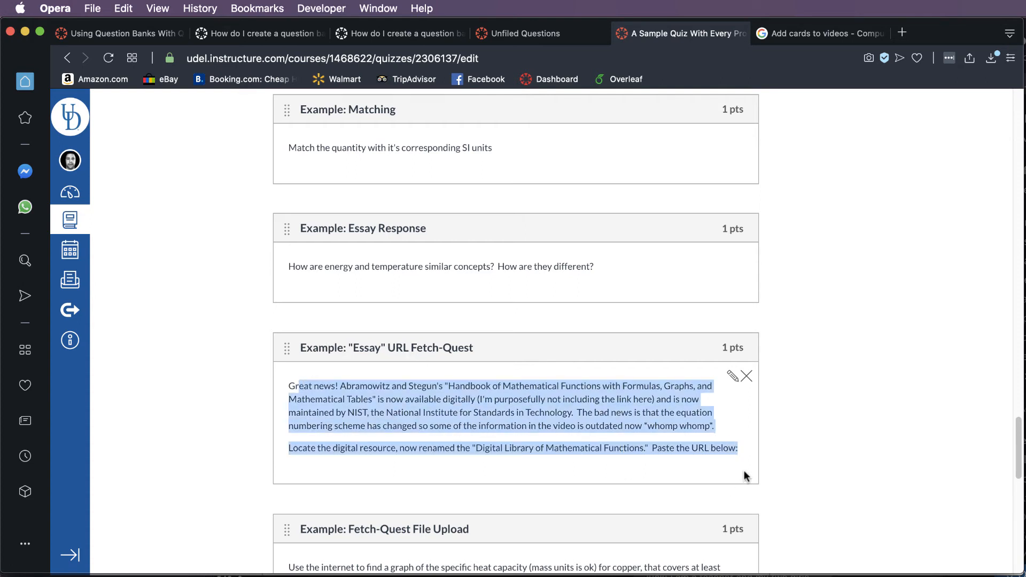
# - Clear the highlight on the URL Fetch-Quest text and open the "Example: Fetch-Quest File Upload" question for editing
pyautogui.click(824, 486)
pyautogui.scroll(-1, 825, 486)
pyautogui.scroll(-3, 825, 485)
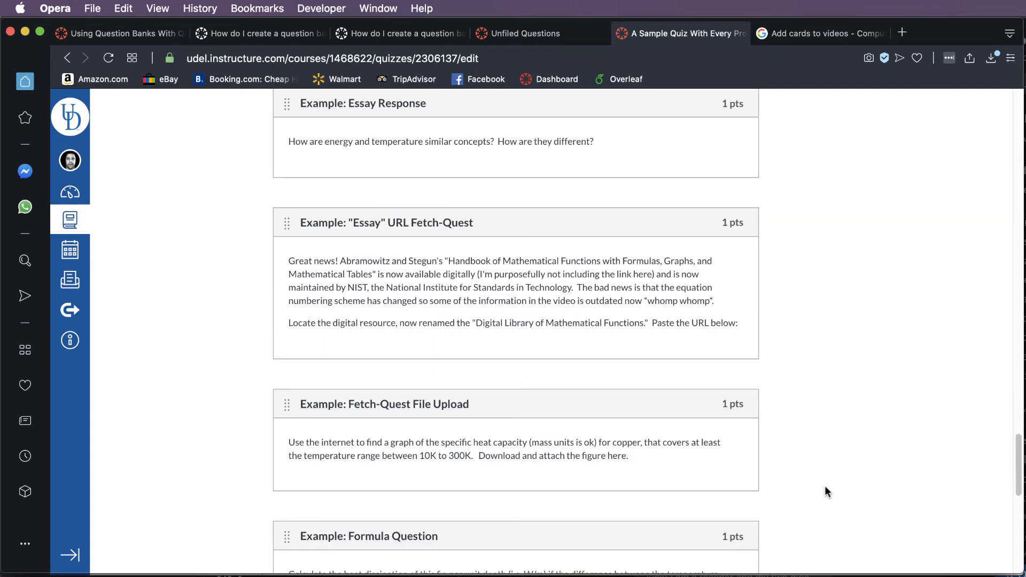
pyautogui.scroll(-3, 825, 485)
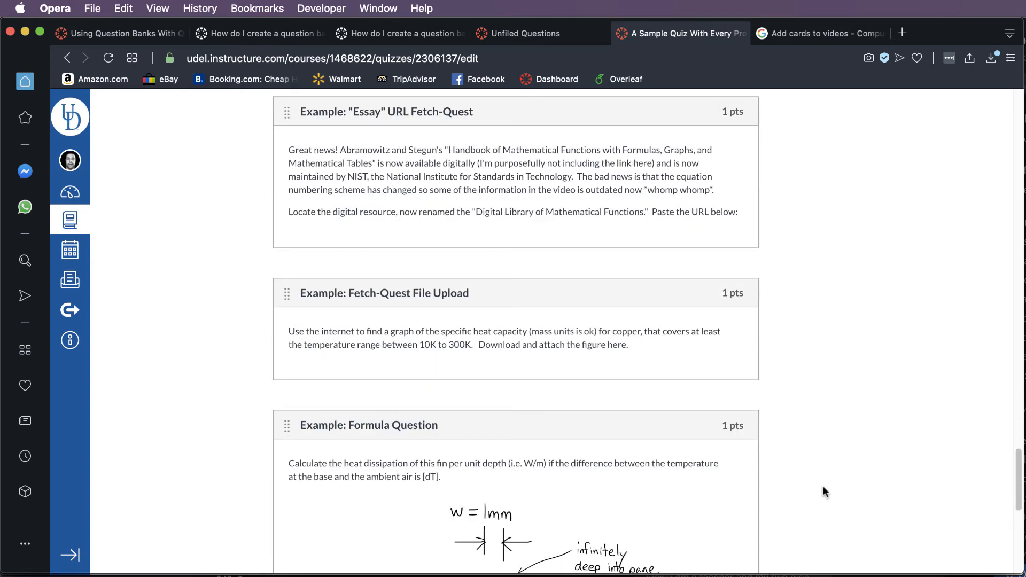
pyautogui.scroll(3, 822, 486)
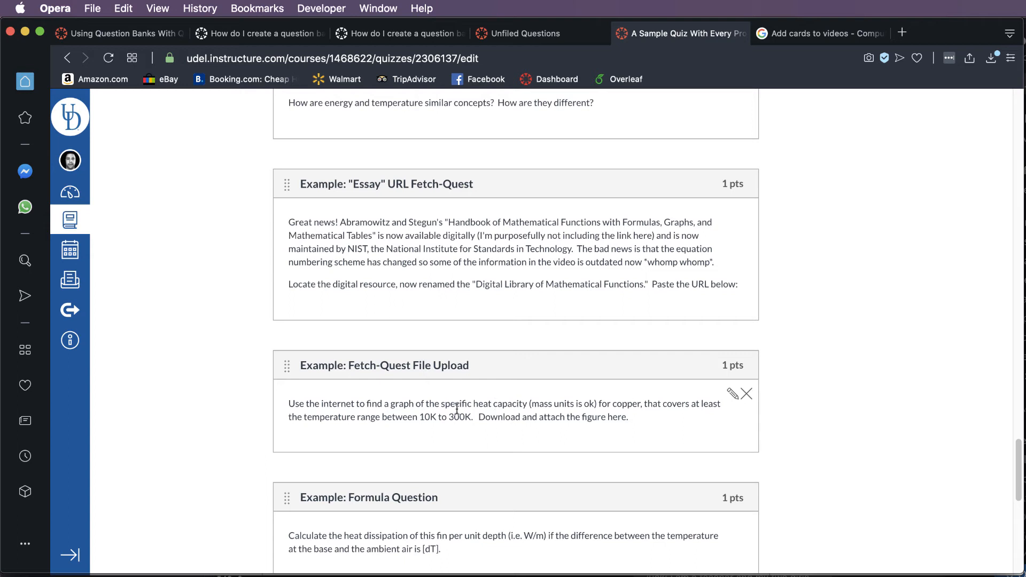
pyautogui.scroll(-1, 392, 381)
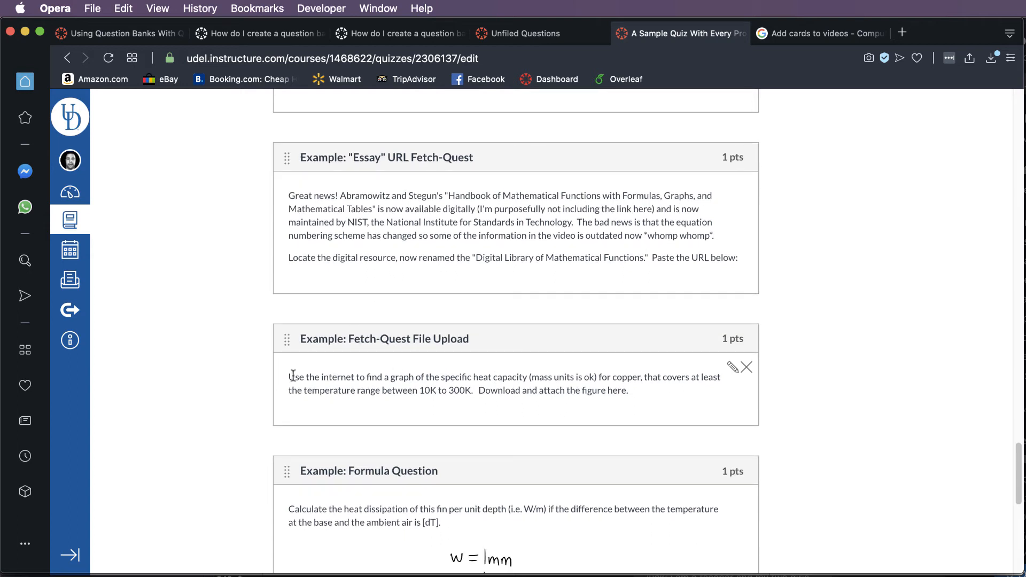
pyautogui.click(733, 367)
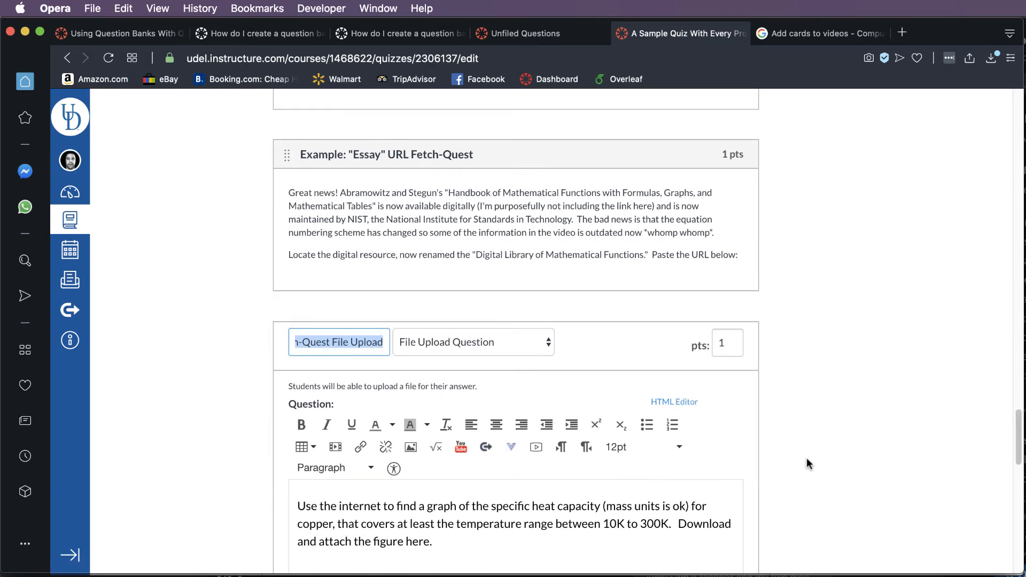
# - Review the file upload prompt about finding a graph of copper's specific heat capacity, and update the File Upload question
pyautogui.scroll(-2, 806, 457)
pyautogui.moveTo(460, 491); pyautogui.dragTo(226, 399)
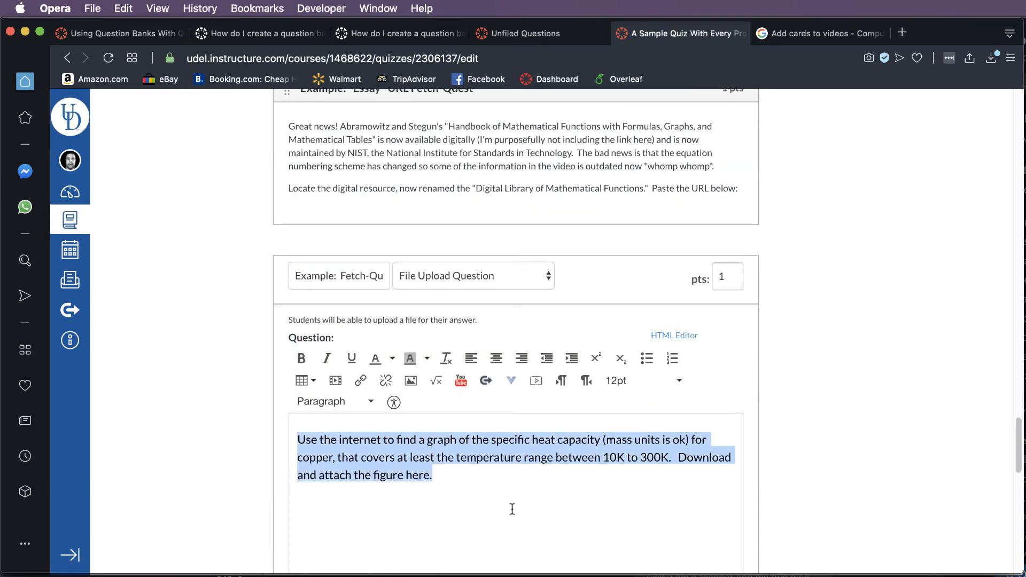
pyautogui.click(852, 475)
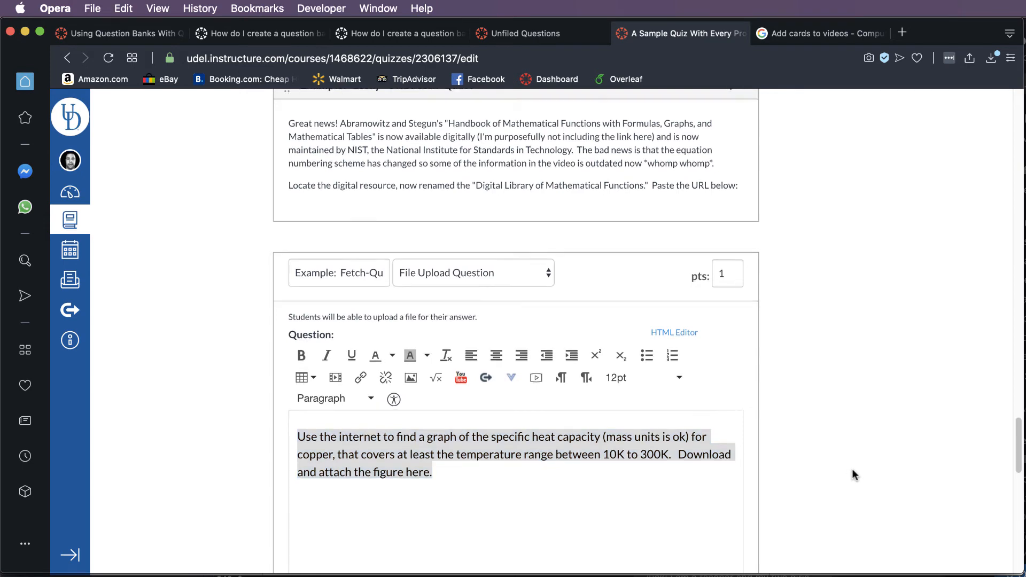
pyautogui.scroll(-3, 852, 474)
pyautogui.scroll(-1, 852, 469)
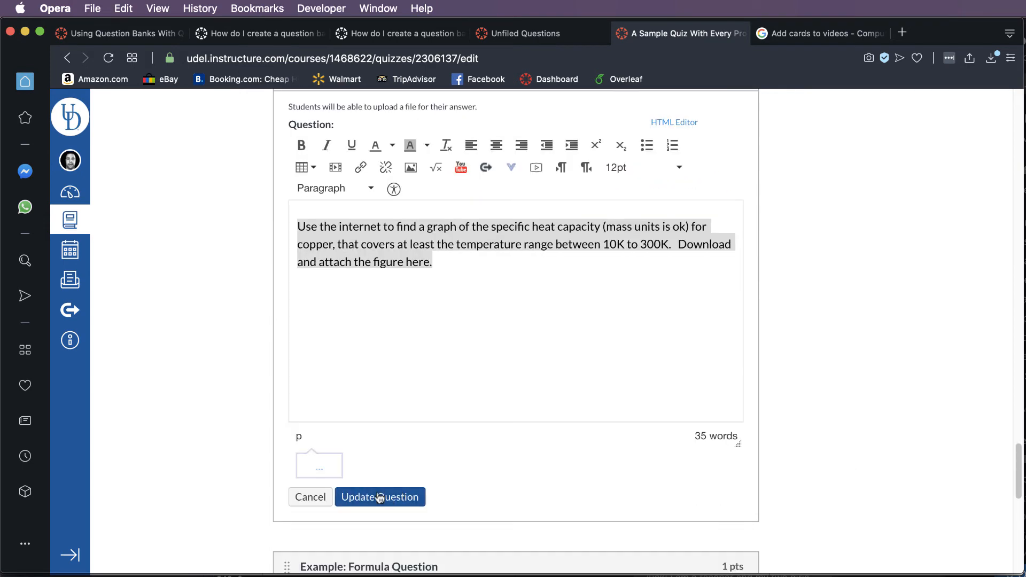
pyautogui.scroll(1, 601, 425)
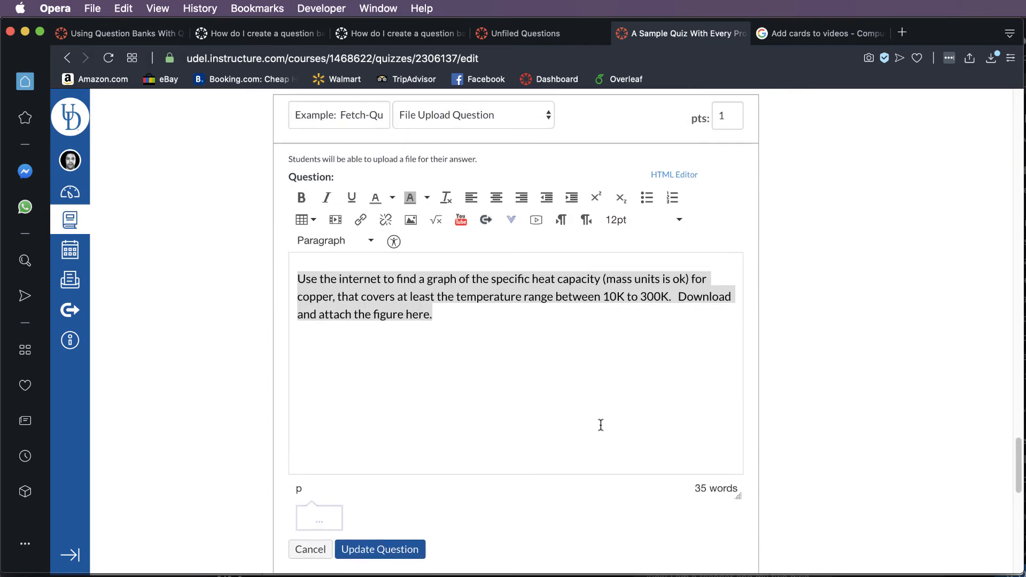
pyautogui.scroll(1, 601, 425)
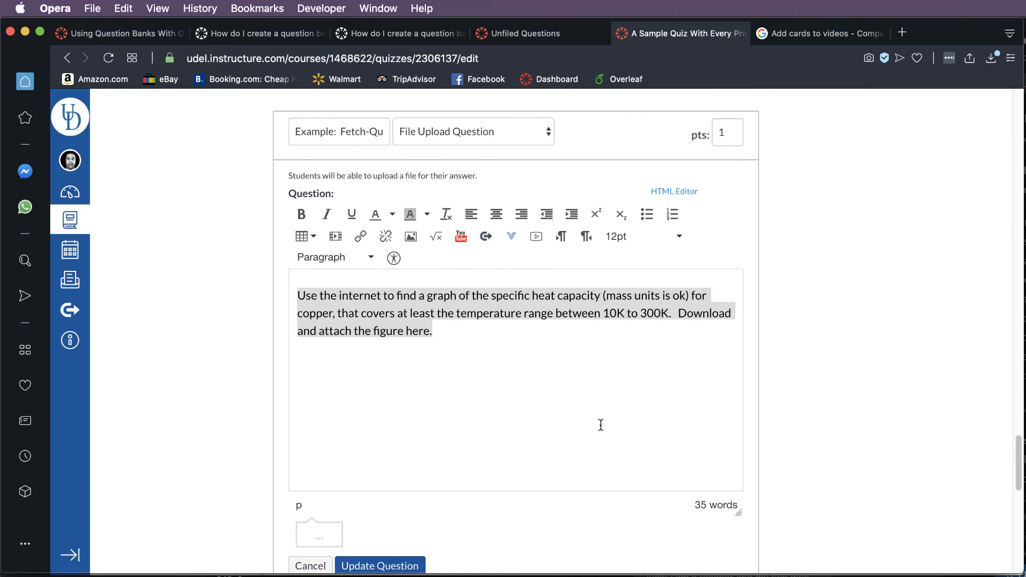
pyautogui.scroll(-1, 601, 425)
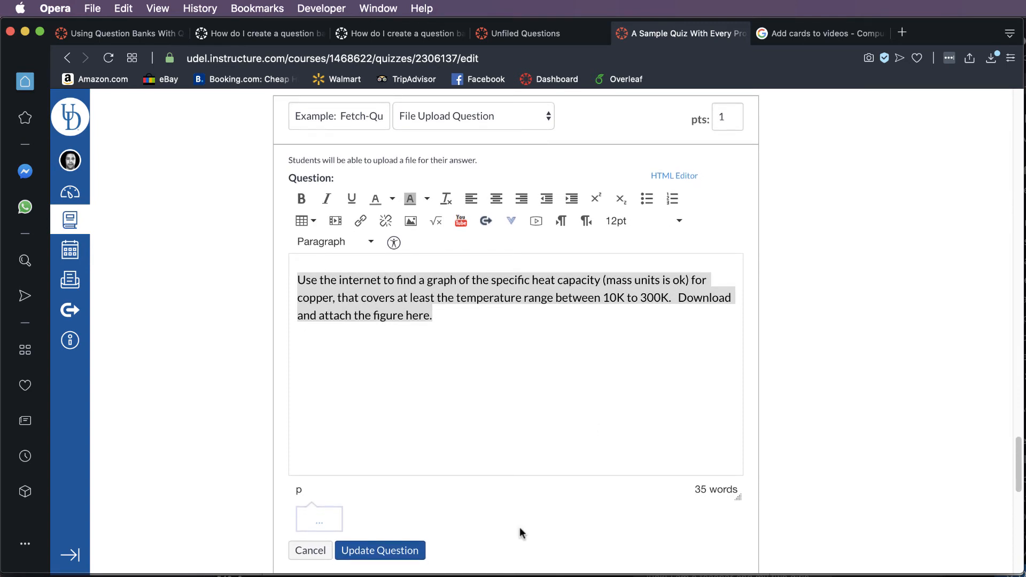
pyautogui.scroll(-1, 520, 528)
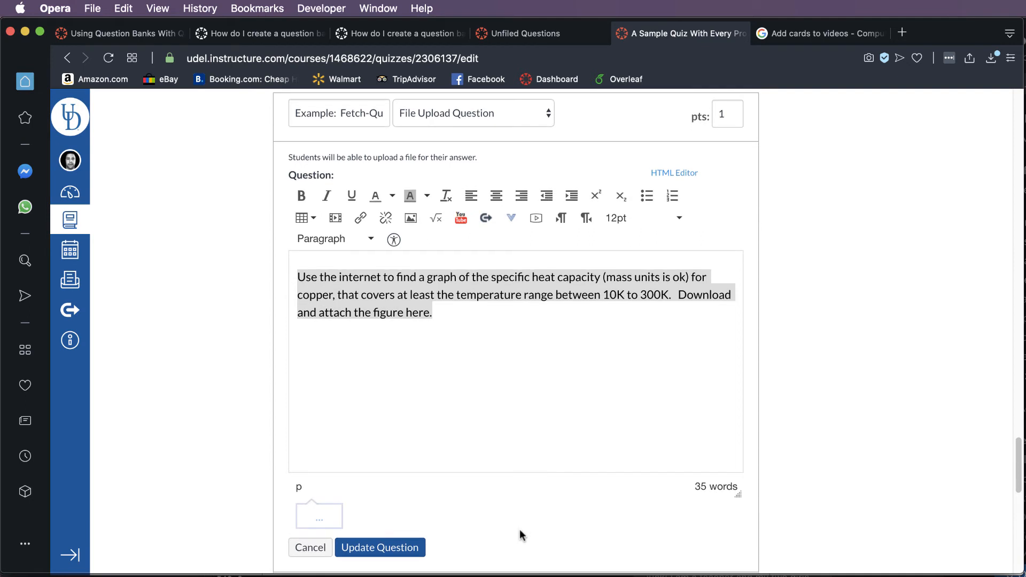
pyautogui.click(381, 548)
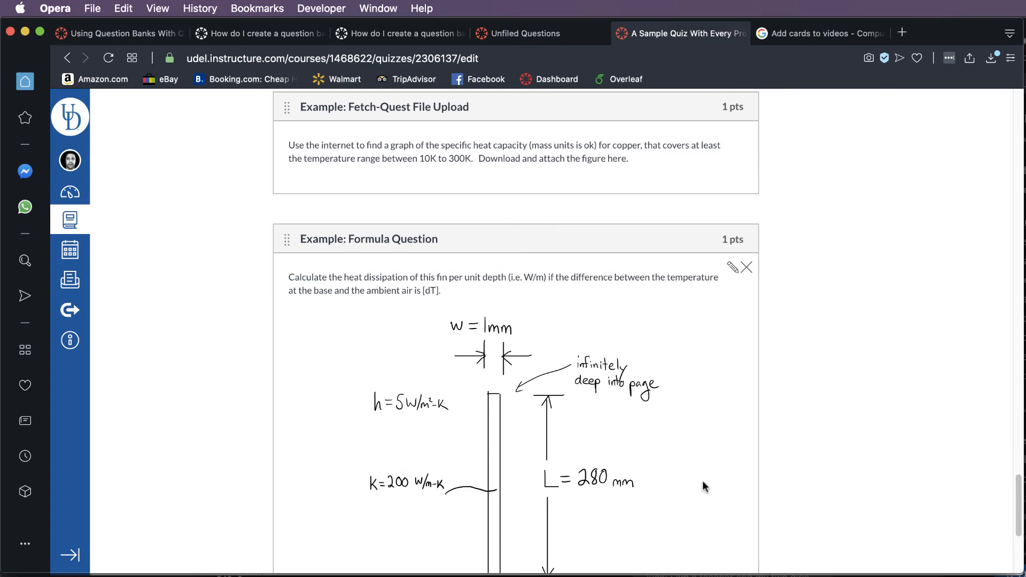
# - Look over the fin heat dissipation problem and its sketch, and open the "Example: Formula Question" for editing
pyautogui.scroll(-7, 703, 486)
pyautogui.scroll(5, 703, 486)
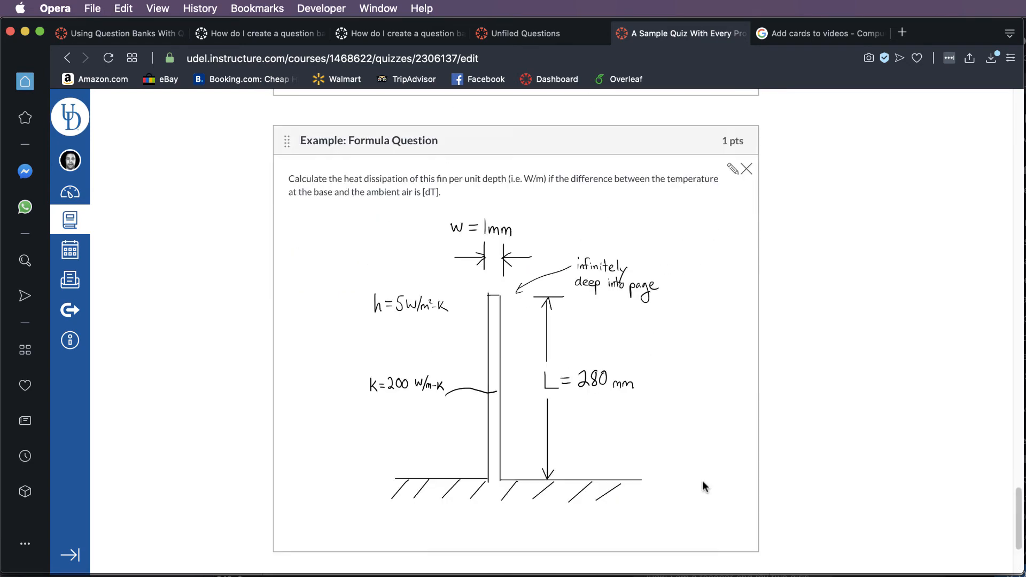
pyautogui.scroll(2, 704, 486)
pyautogui.scroll(-2, 657, 463)
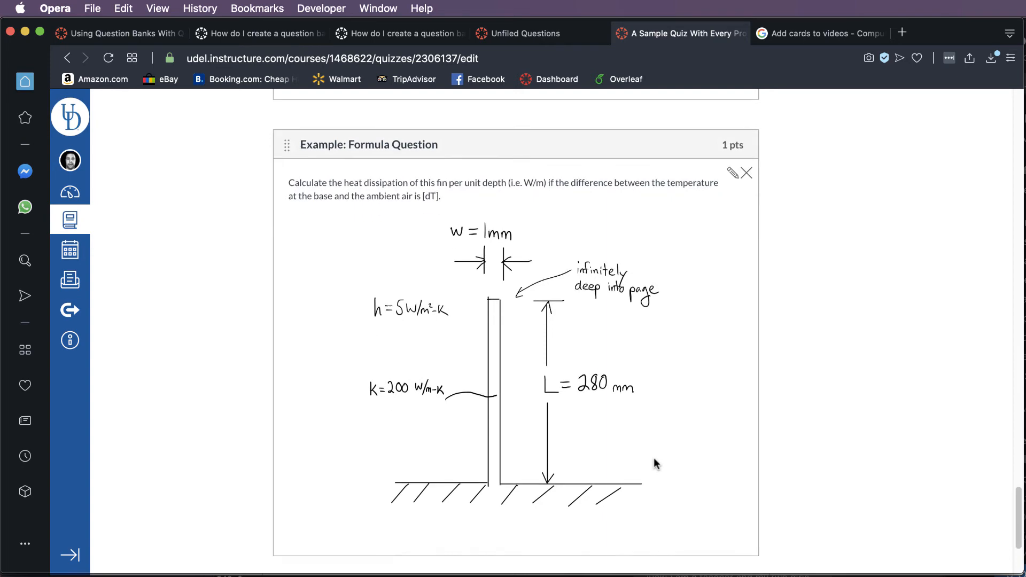
pyautogui.scroll(3, 655, 460)
pyautogui.scroll(-4, 655, 461)
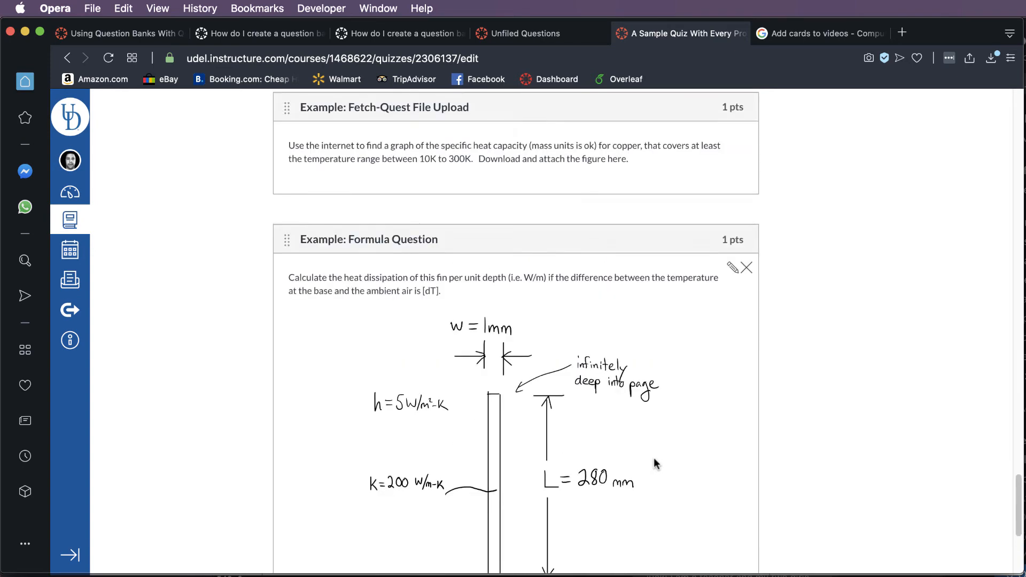
pyautogui.scroll(1, 655, 460)
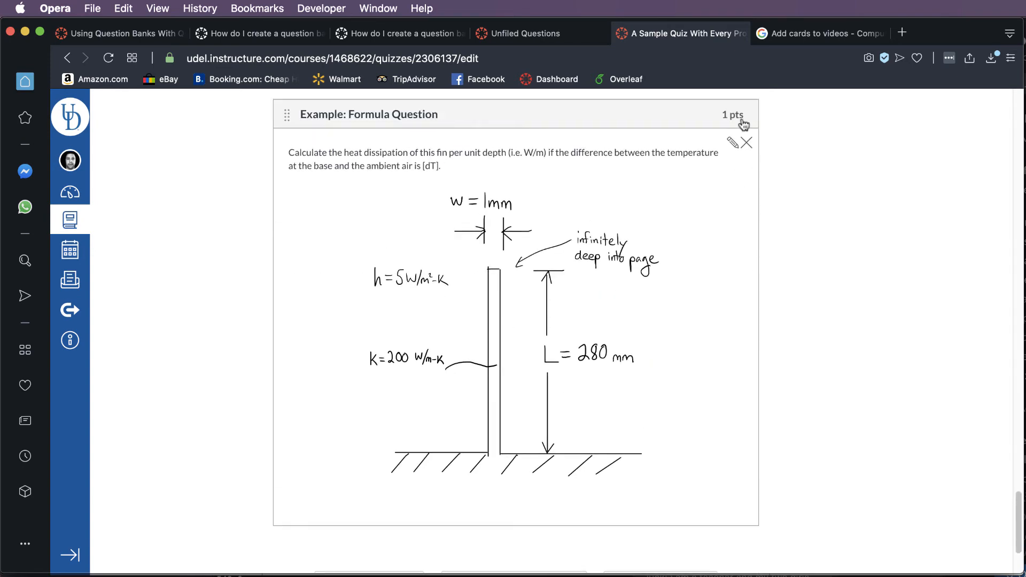
pyautogui.click(732, 142)
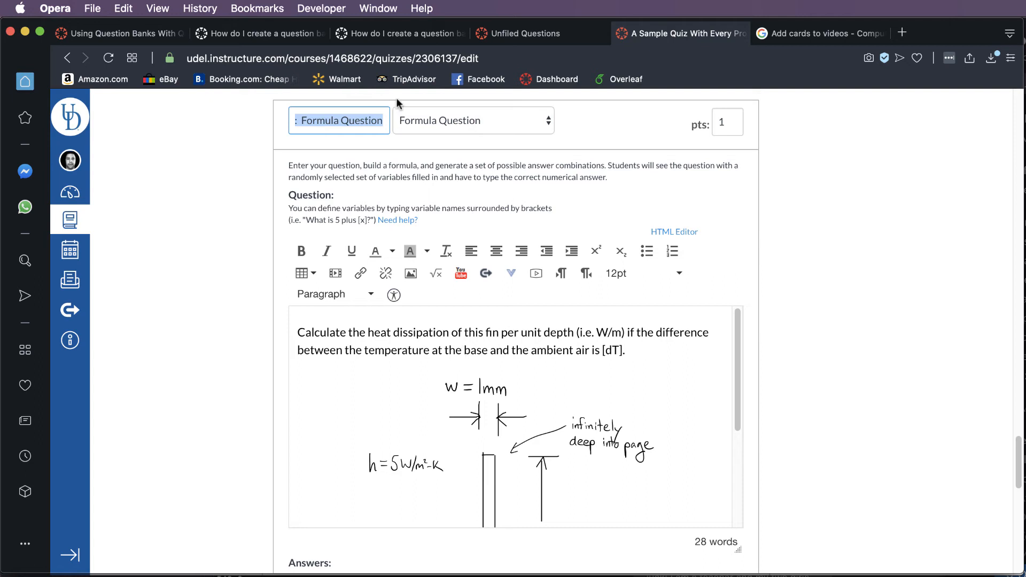
# - Highlight the bracketed variable [dT] in the formula question's text and examine the full fin sketch below it
pyautogui.moveTo(602, 351); pyautogui.dragTo(624, 351)
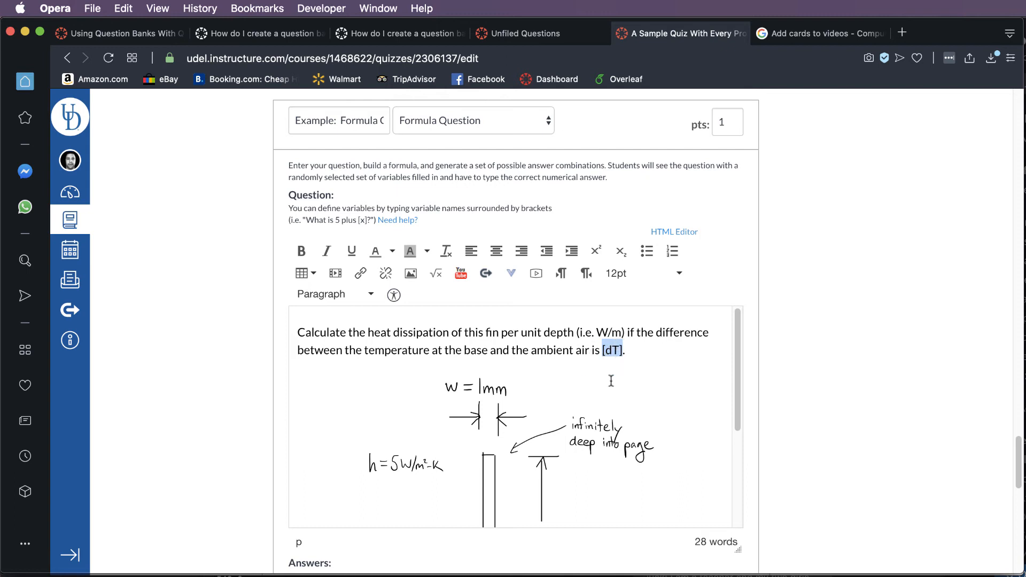
pyautogui.click(641, 351)
pyautogui.moveTo(602, 350); pyautogui.dragTo(623, 352)
pyautogui.click(637, 351)
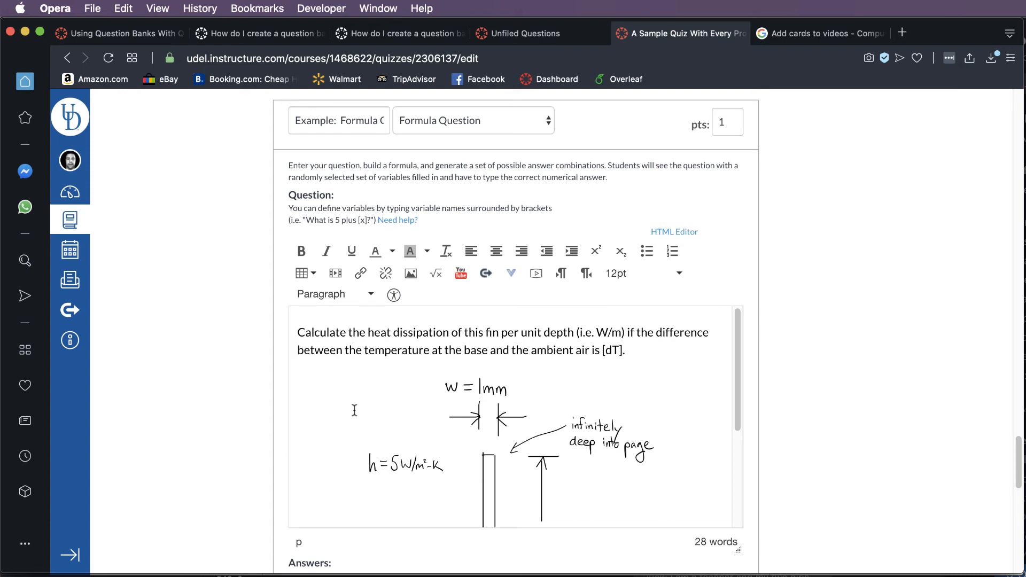
pyautogui.scroll(-3, 354, 410)
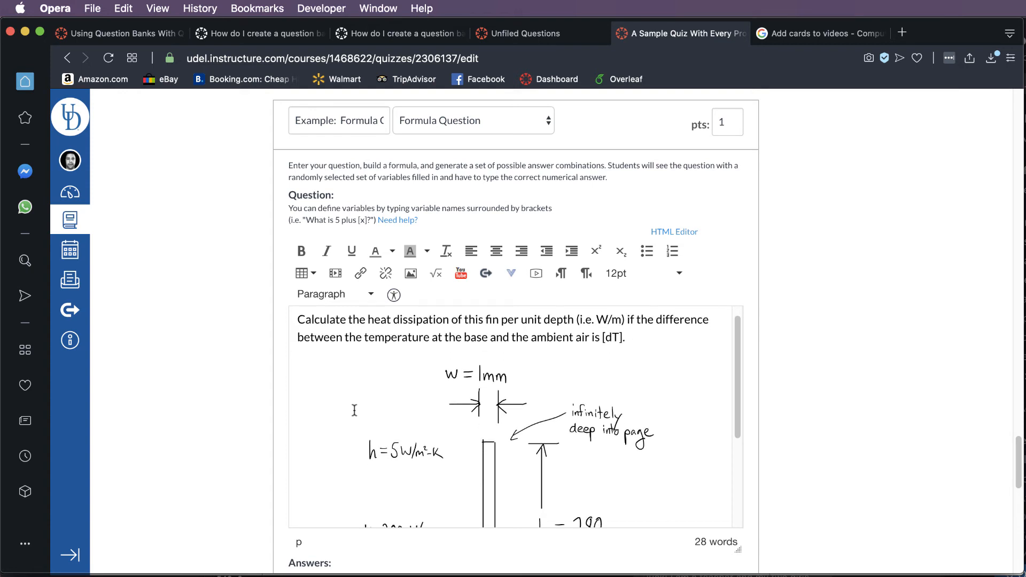
pyautogui.scroll(-4, 353, 412)
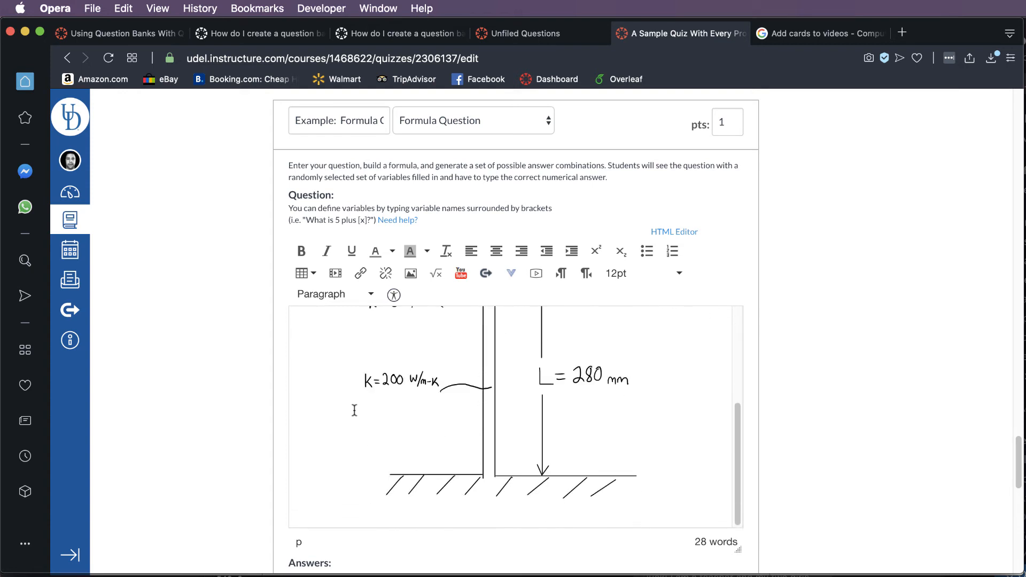
pyautogui.scroll(5, 567, 432)
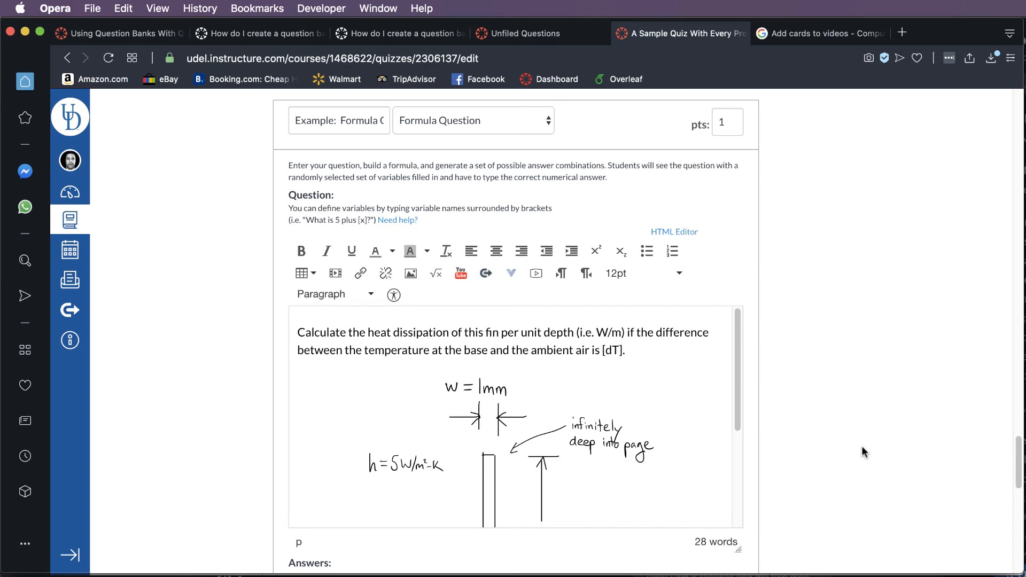
# - Examine the formula question's Variable Definitions, highlighting the dT variable and checking its minimum and maximum
pyautogui.scroll(-4, 861, 446)
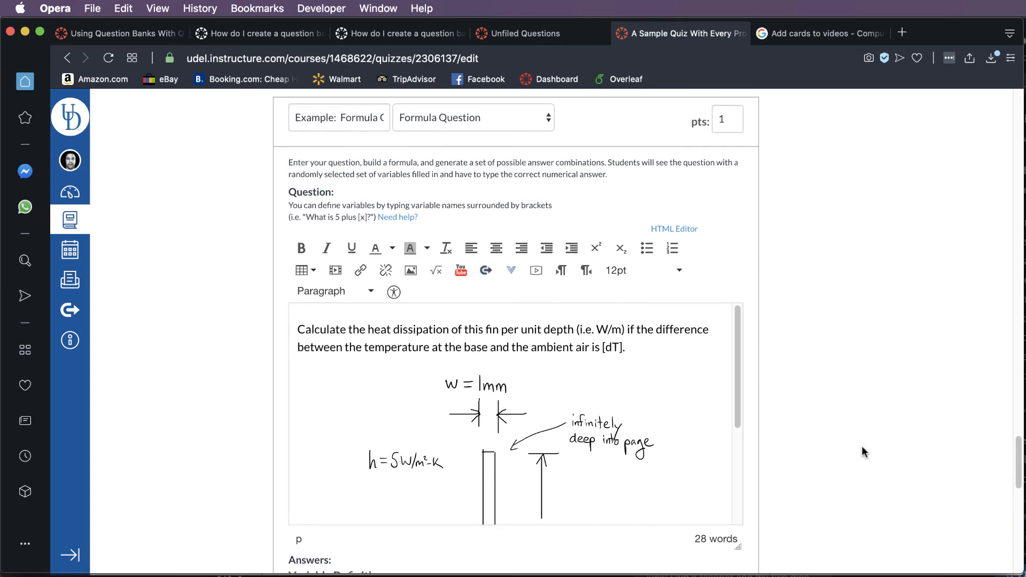
pyautogui.scroll(-3, 862, 449)
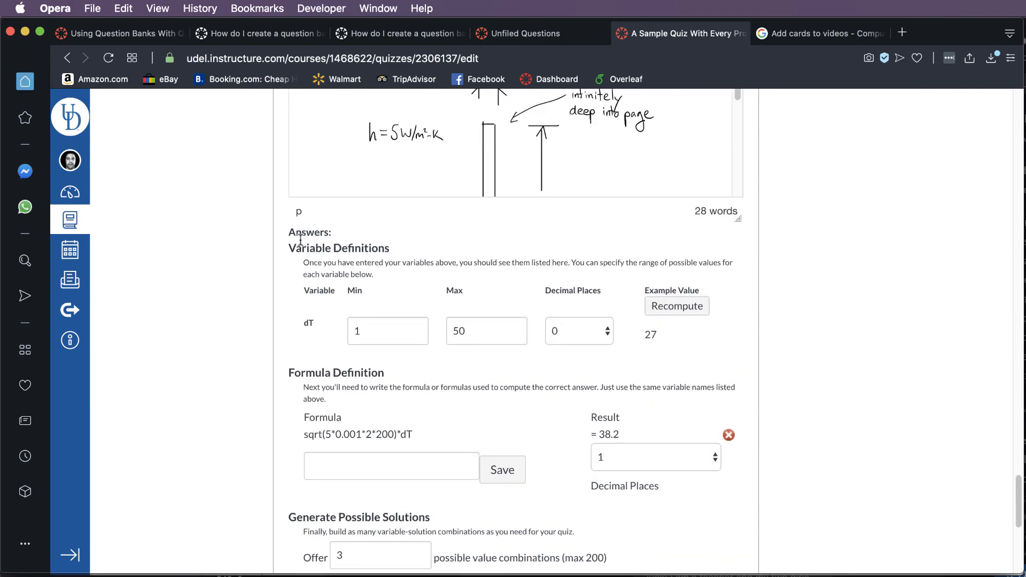
pyautogui.moveTo(297, 233); pyautogui.dragTo(314, 258)
pyautogui.click(309, 325)
pyautogui.moveTo(305, 325); pyautogui.dragTo(316, 326)
pyautogui.click(386, 333)
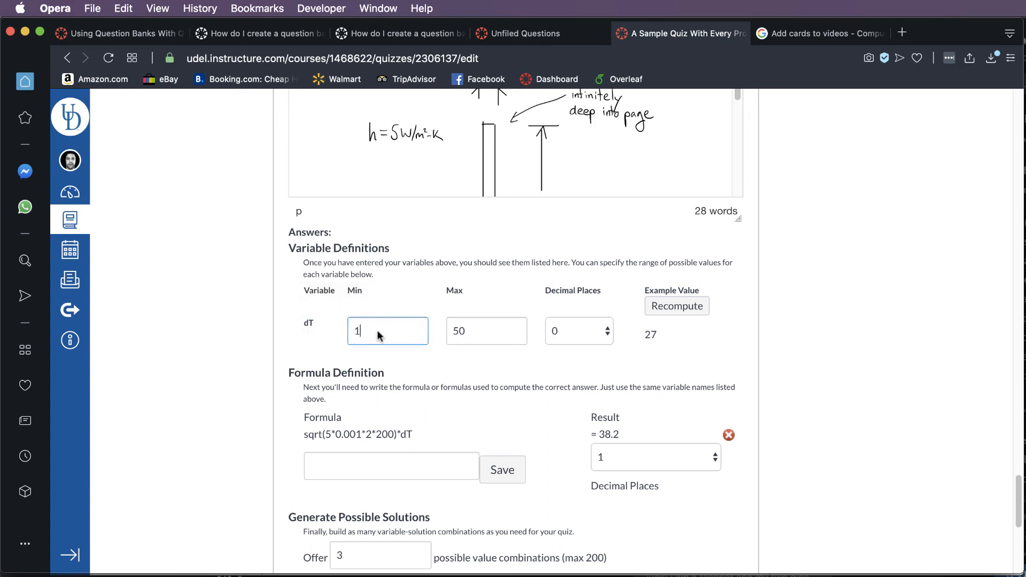
pyautogui.click(870, 399)
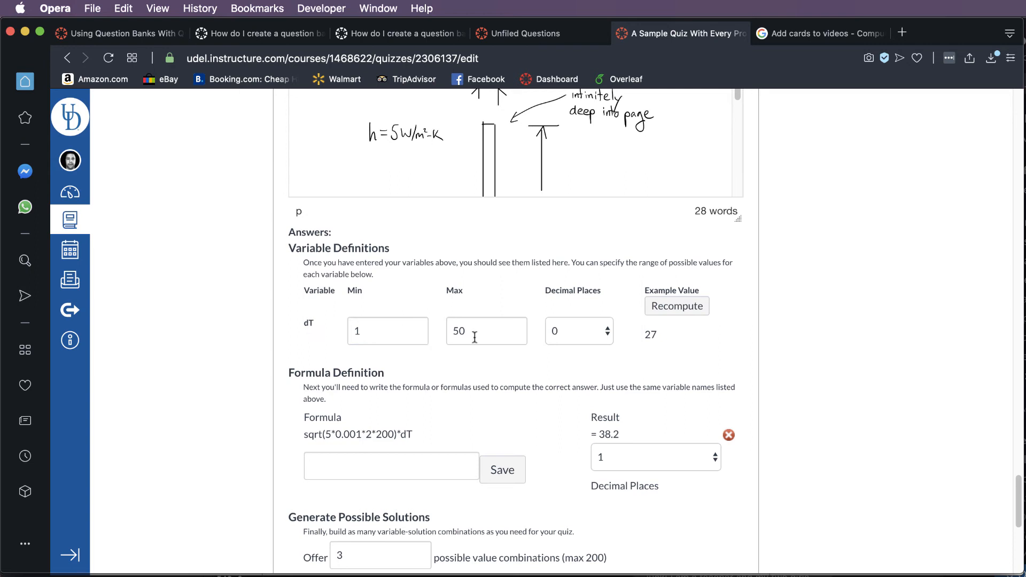
# - Set the decimal places of variable dT to 2 and recompute its example value several times
pyautogui.click(595, 330)
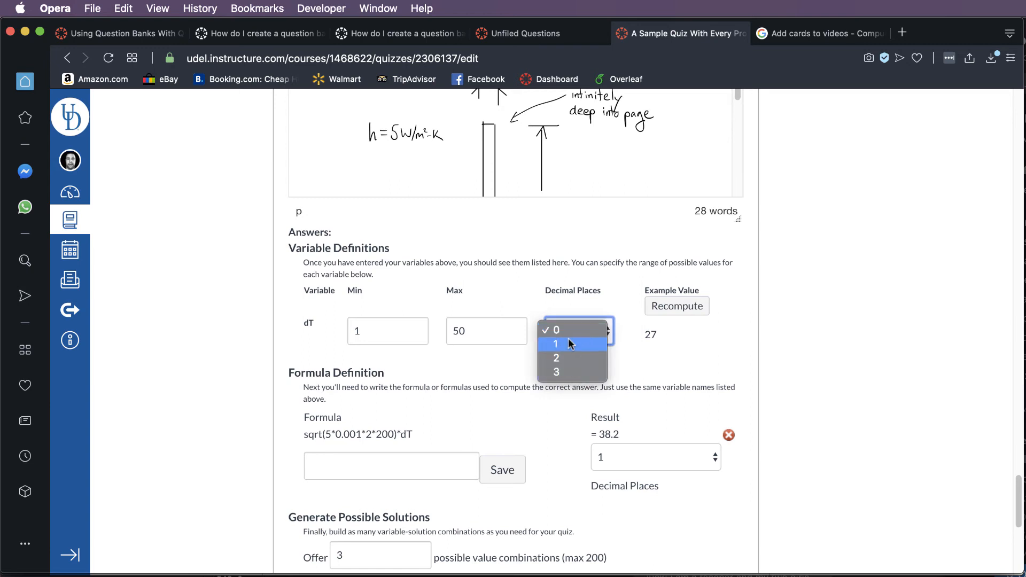
pyautogui.click(561, 357)
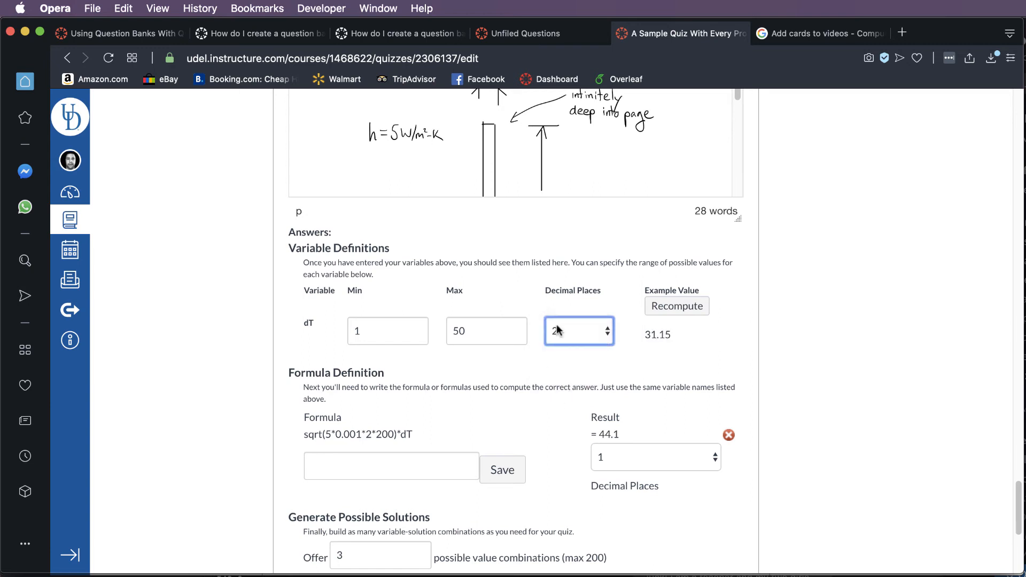
pyautogui.click(360, 330)
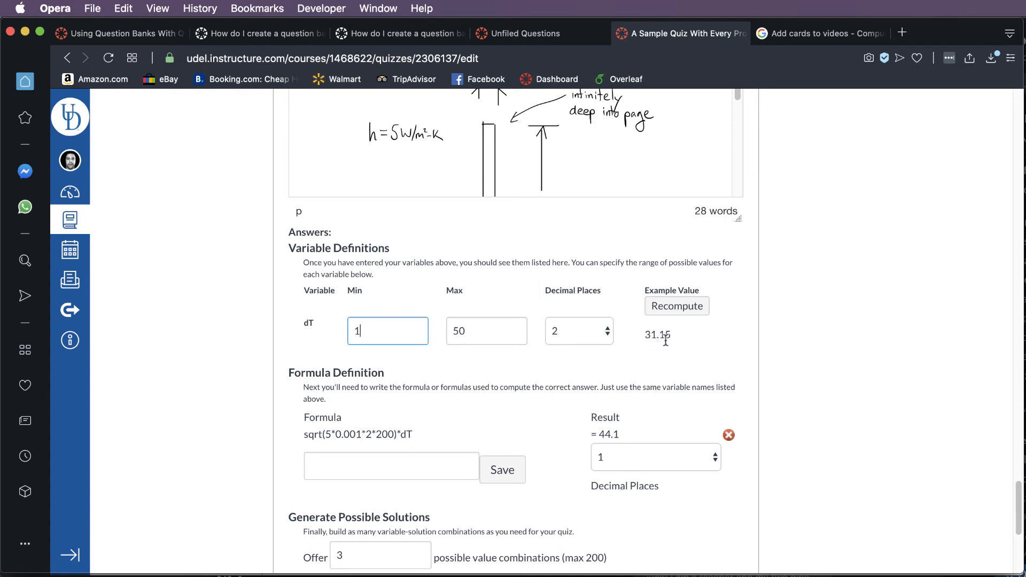
pyautogui.click(678, 310)
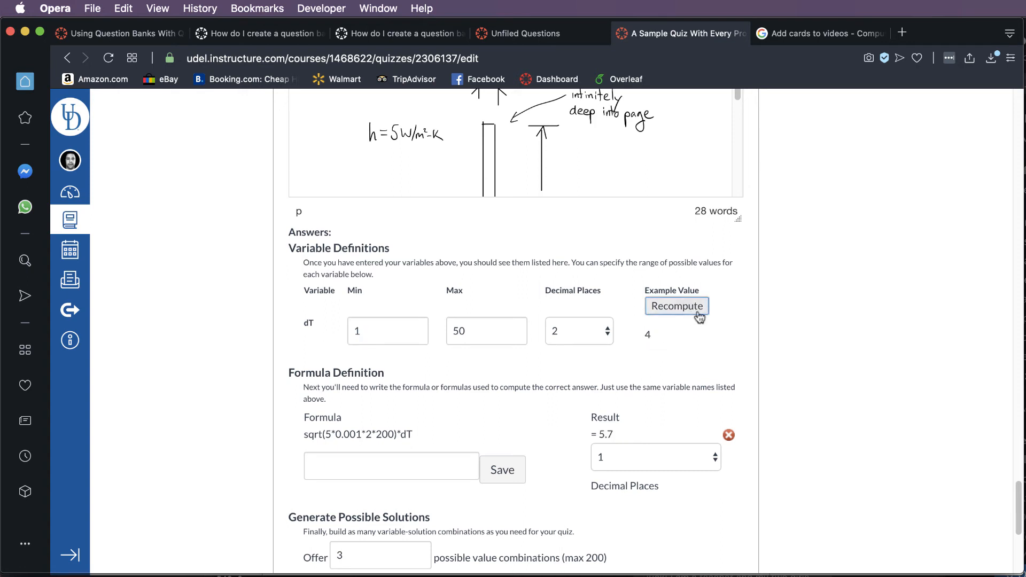
pyautogui.click(697, 315)
pyautogui.click(698, 314)
pyautogui.click(698, 314)
pyautogui.click(698, 314)
pyautogui.click(698, 315)
pyautogui.click(677, 306)
pyautogui.click(694, 304)
# - Set the decimal places of variable dT back to 0 and recompute its example value
pyautogui.click(578, 330)
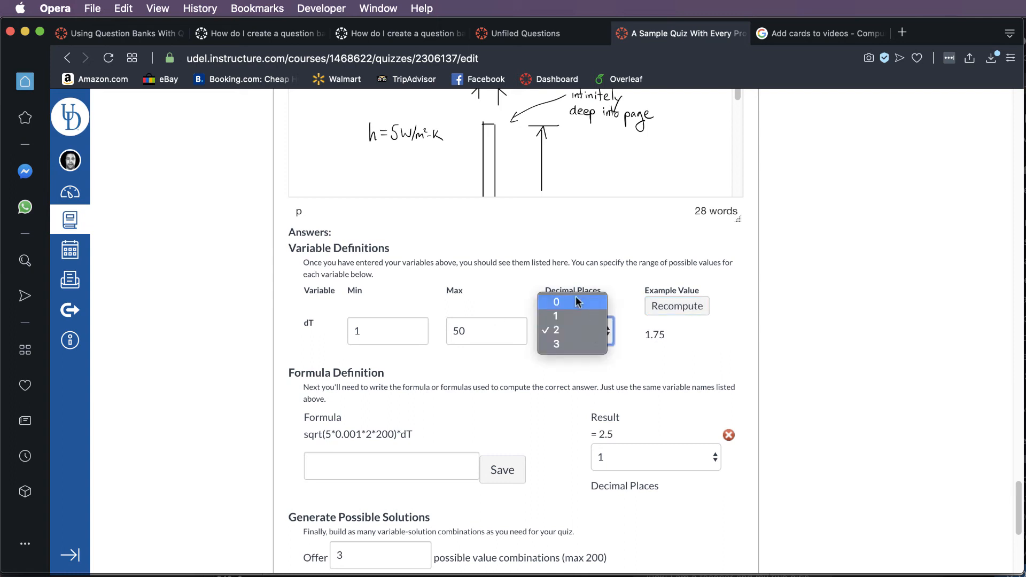
pyautogui.click(593, 303)
pyautogui.click(666, 308)
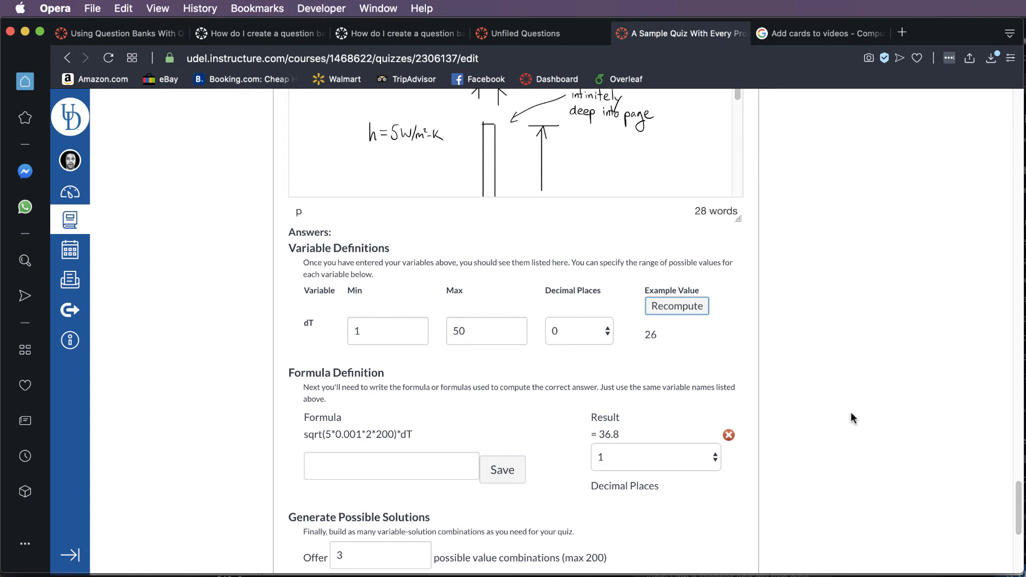
pyautogui.scroll(-1, 851, 412)
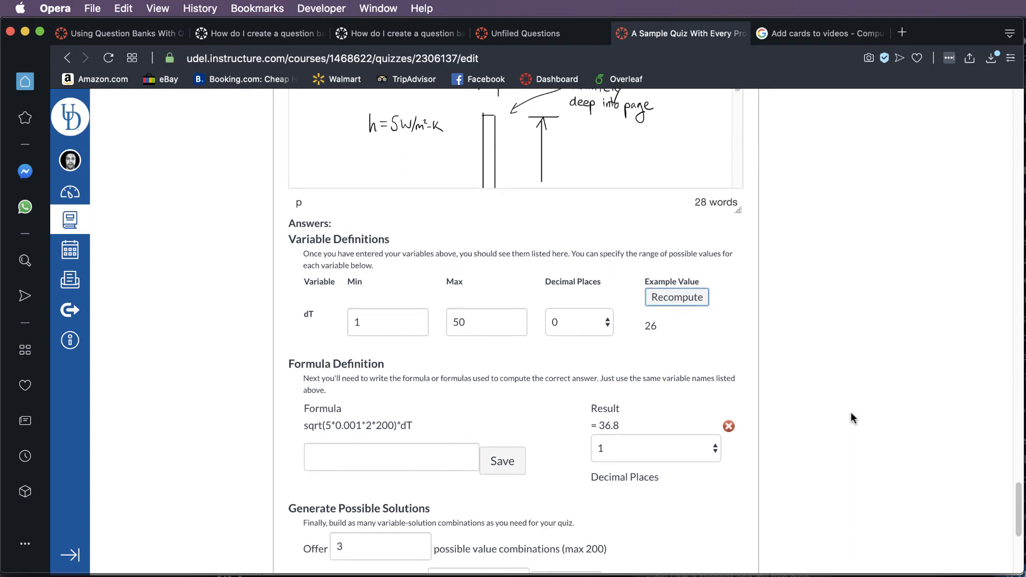
pyautogui.scroll(3, 852, 414)
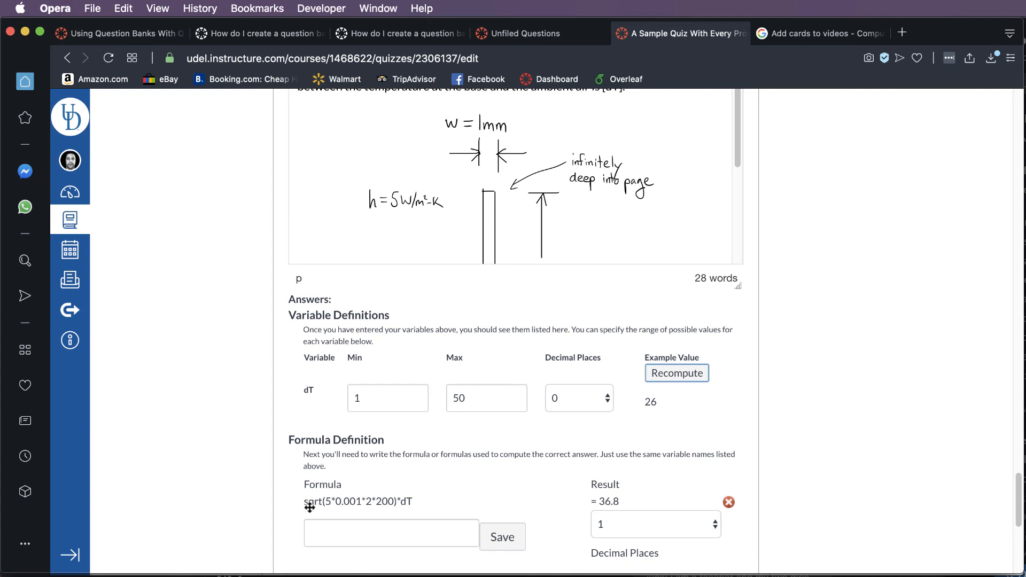
# - Add a second formula, sqrt(7*0.111)*dT, to the formula question's Formula Definition and check its result
pyautogui.click(308, 540)
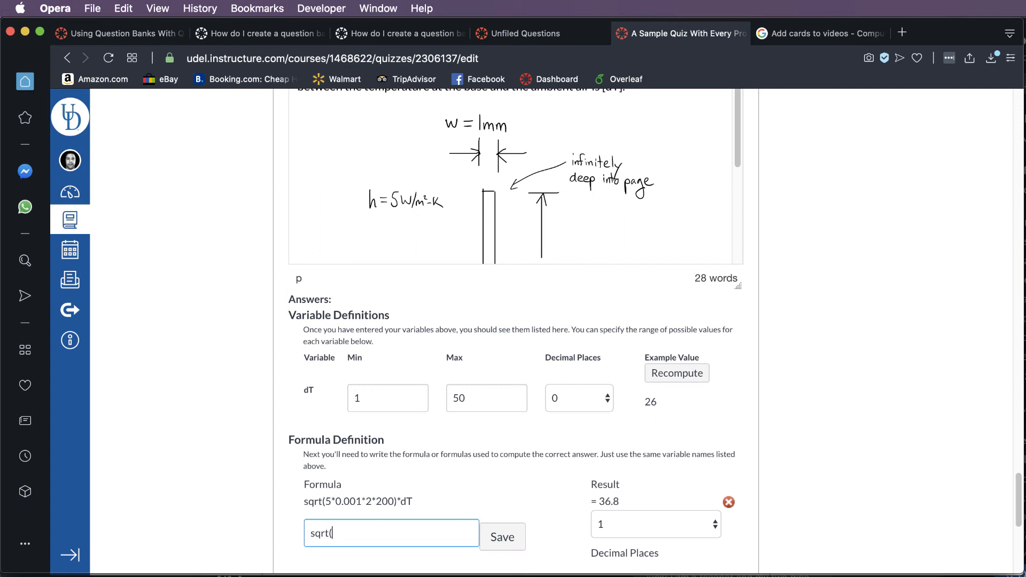
pyautogui.write('02')
pyautogui.click(490, 537)
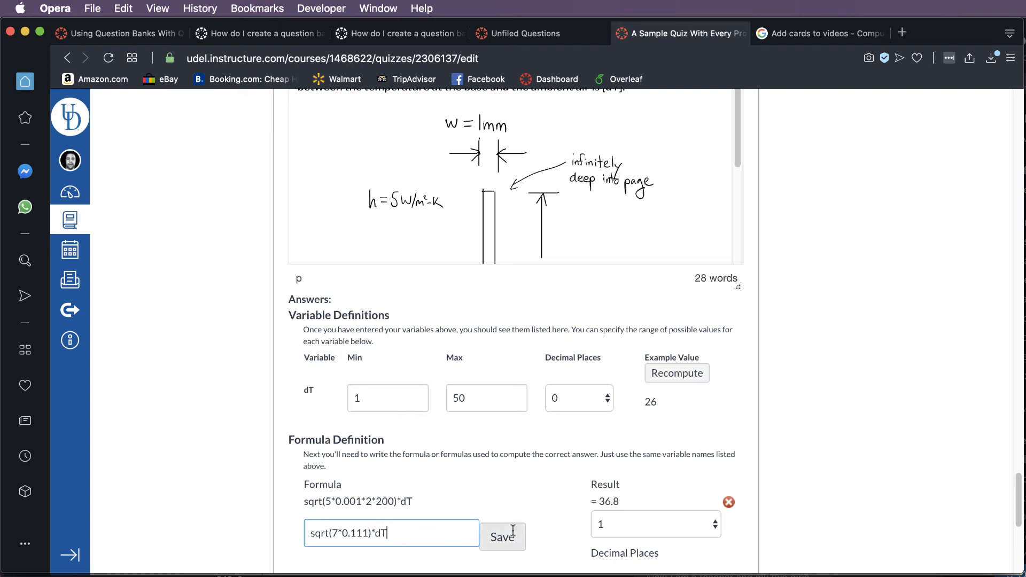
pyautogui.scroll(-2, 880, 501)
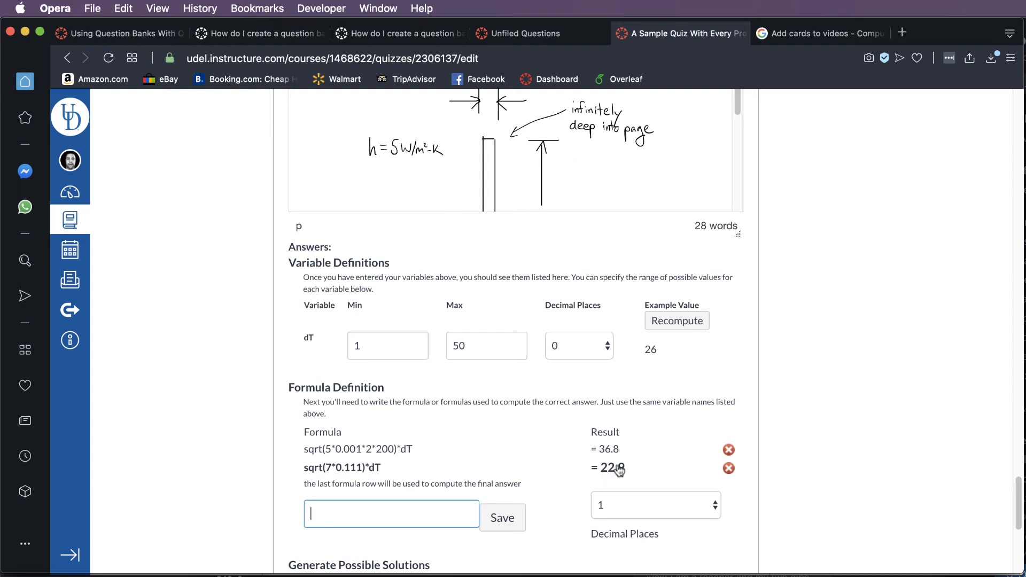
pyautogui.moveTo(616, 473)
# - Highlight the note about the last formula row being used for the final answer and delete the formula sqrt(7*0.111)*dT
pyautogui.moveTo(313, 486); pyautogui.dragTo(448, 481)
pyautogui.moveTo(516, 486); pyautogui.dragTo(515, 487)
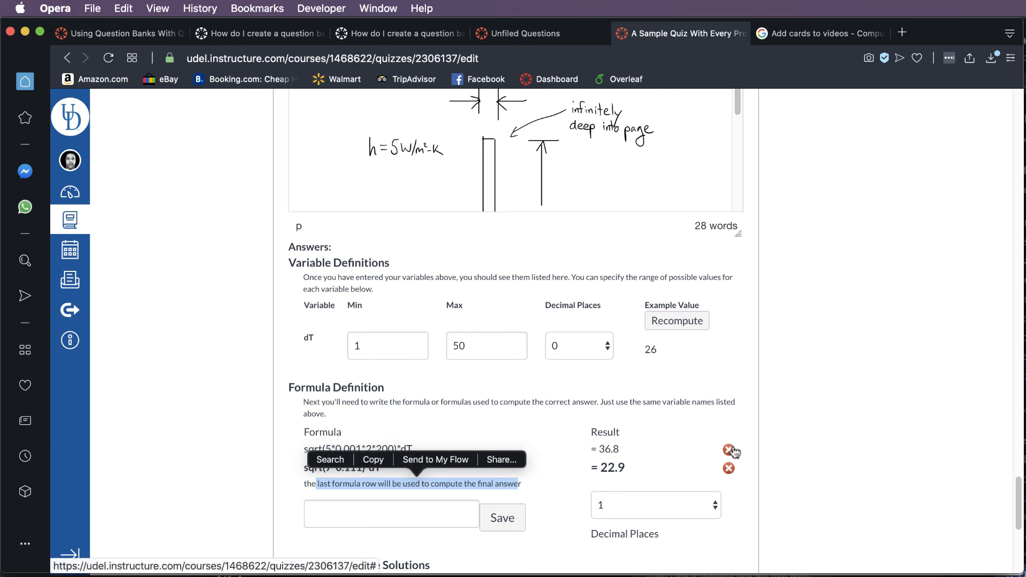
pyautogui.click(843, 485)
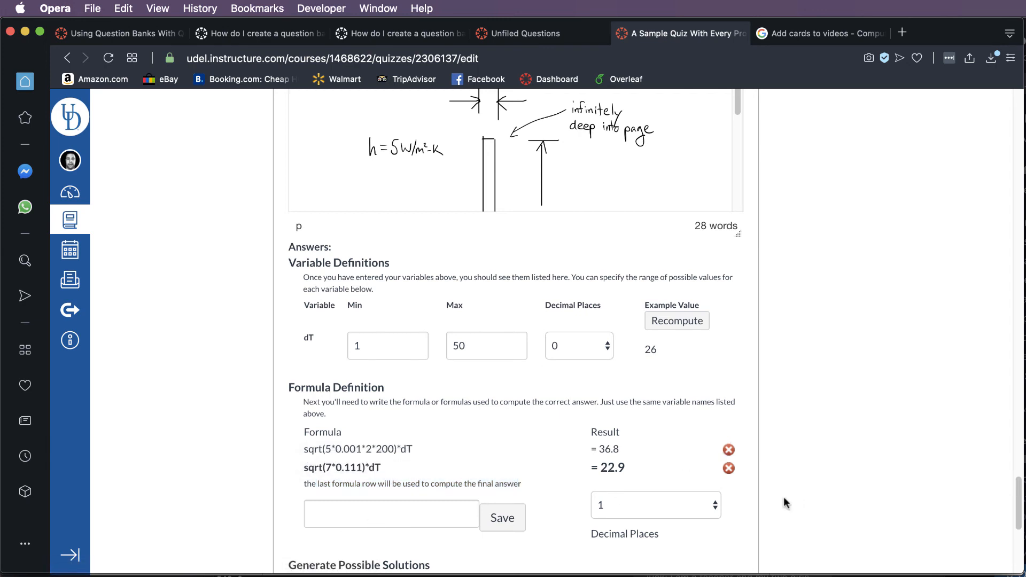
pyautogui.click(729, 470)
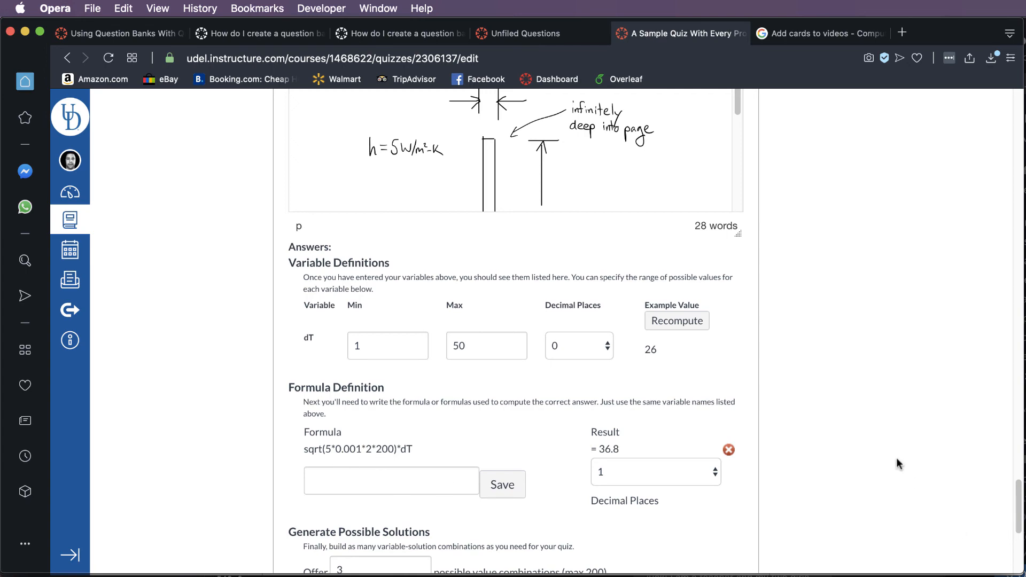
# - Open the help on quiz question formulas and examine its introduction and its explanations of variables and functions
pyautogui.scroll(6, 889, 466)
pyautogui.scroll(1, 892, 467)
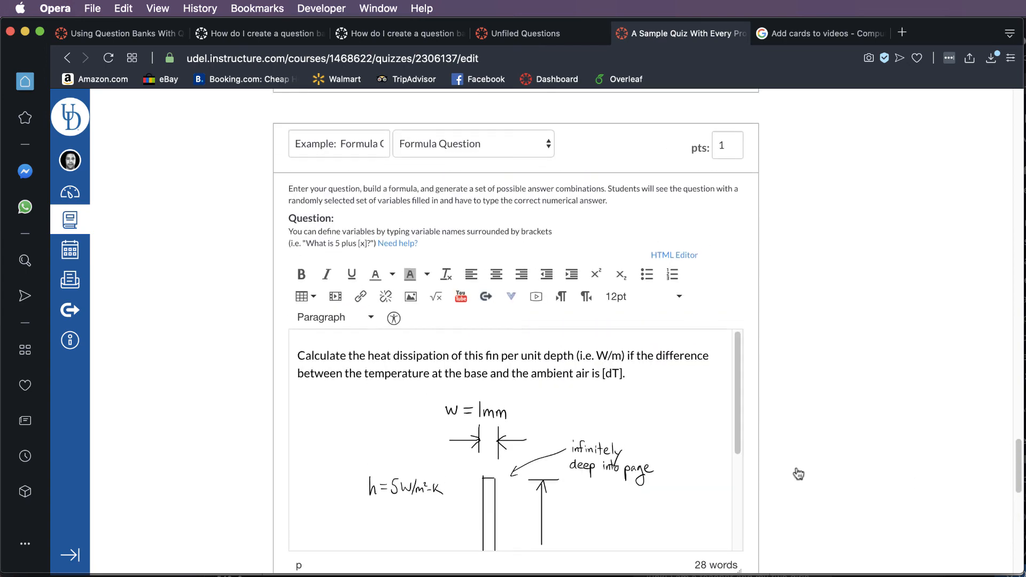
pyautogui.click(400, 244)
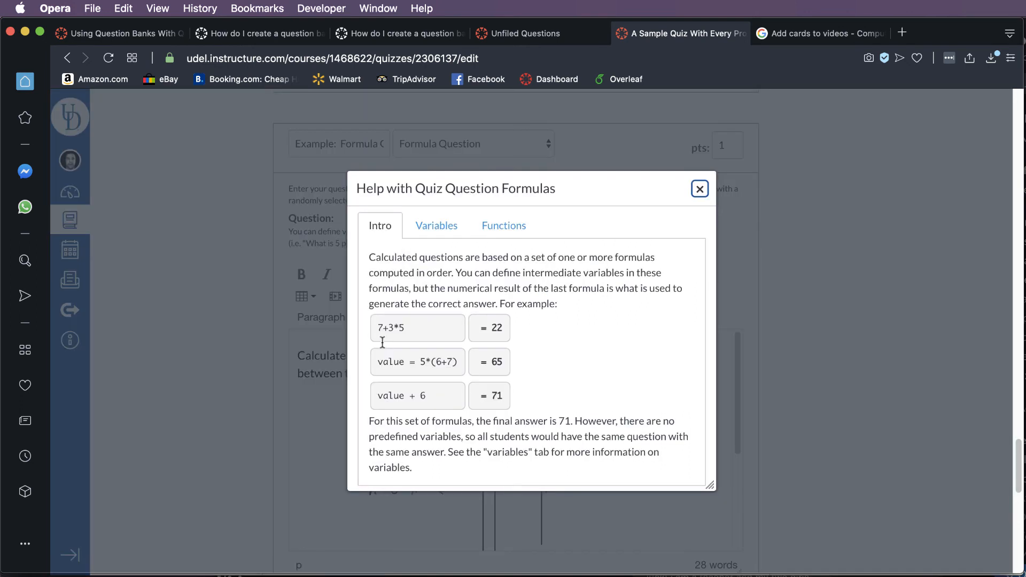
pyautogui.scroll(-1, 622, 362)
pyautogui.scroll(-3, 622, 362)
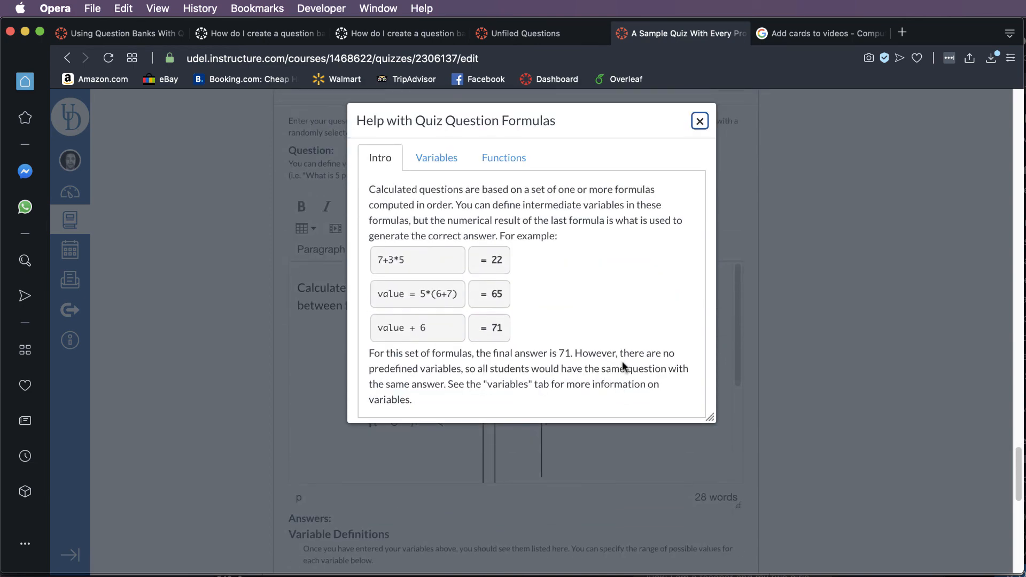
pyautogui.scroll(3, 621, 361)
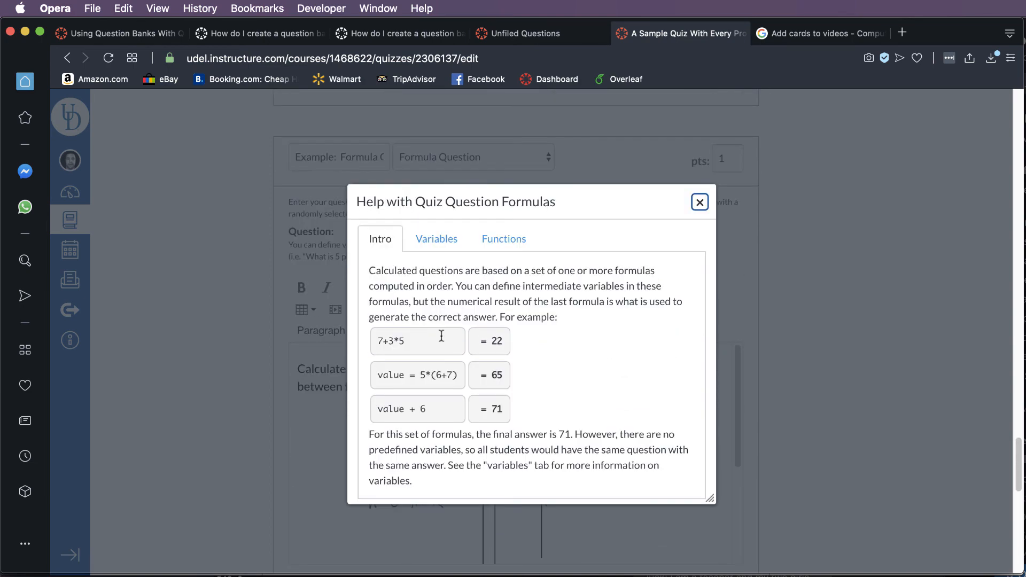
pyautogui.click(437, 239)
pyautogui.click(504, 239)
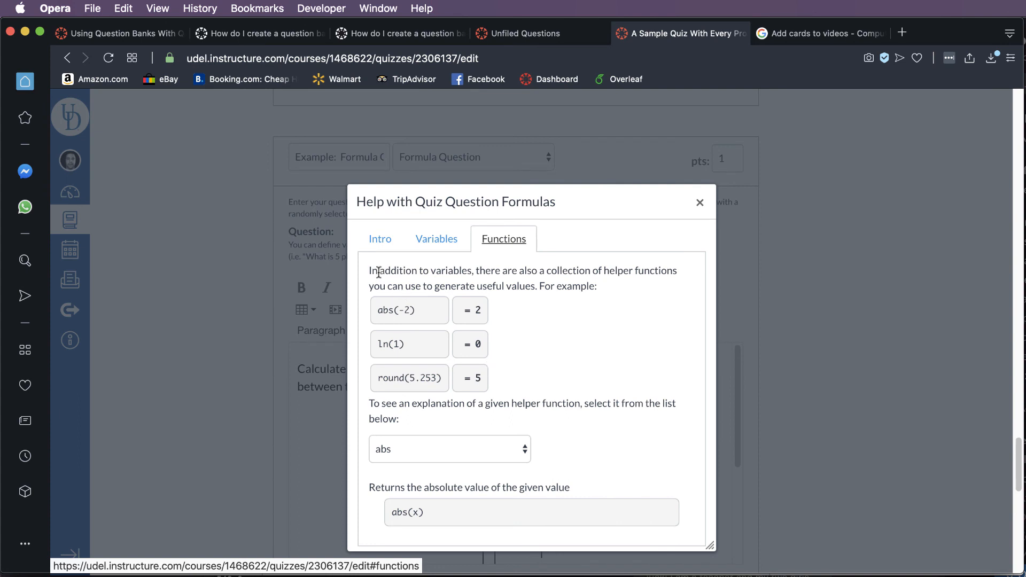
pyautogui.click(449, 243)
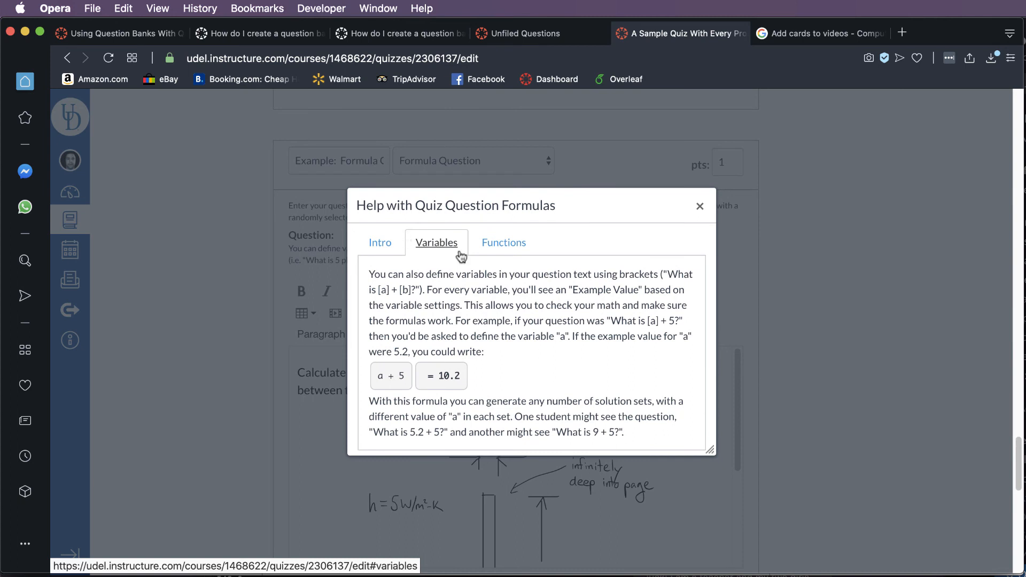
# - Examine the list of helper functions in the formula help and close the help
pyautogui.click(503, 242)
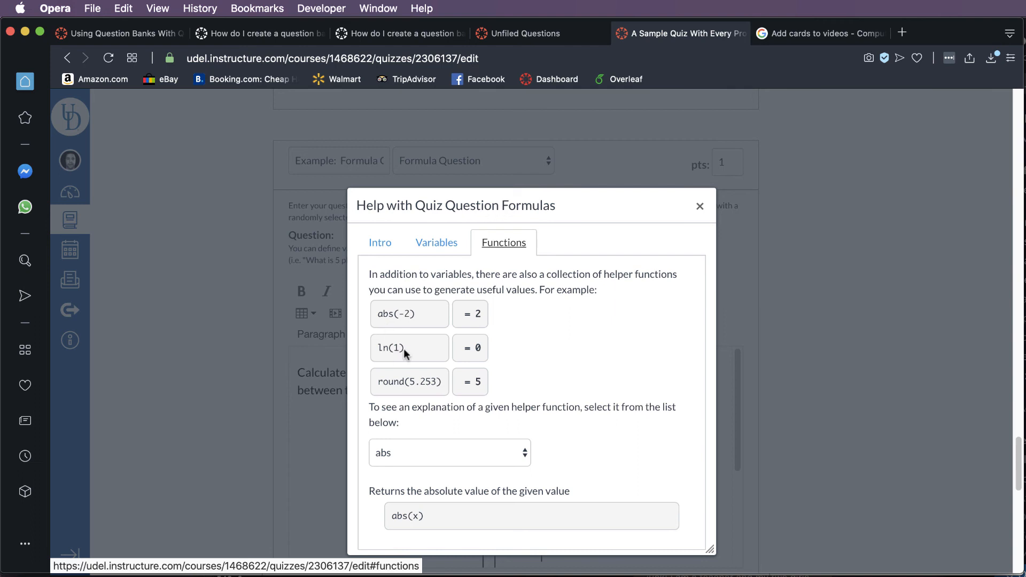
pyautogui.click(440, 461)
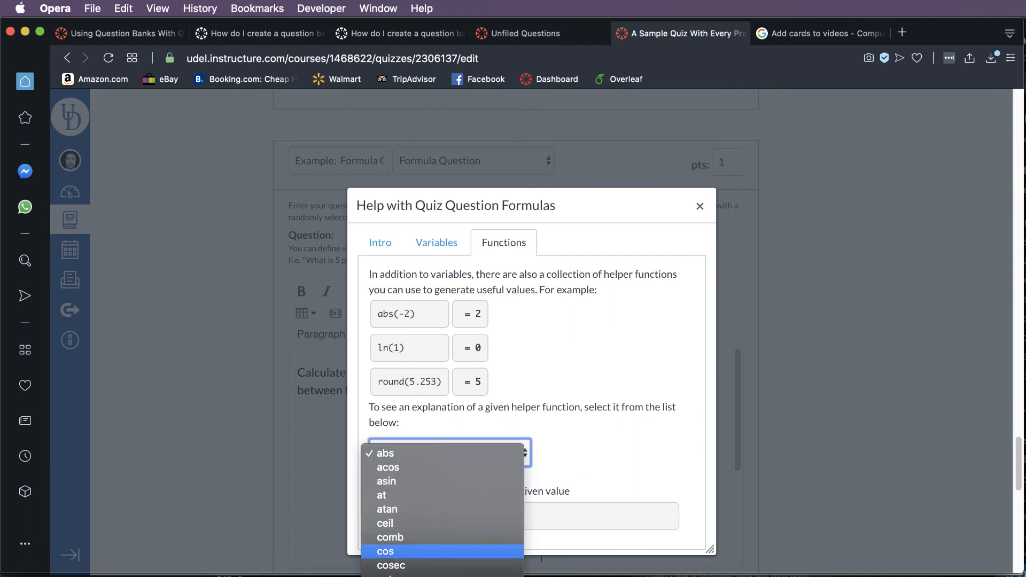
pyautogui.click(764, 369)
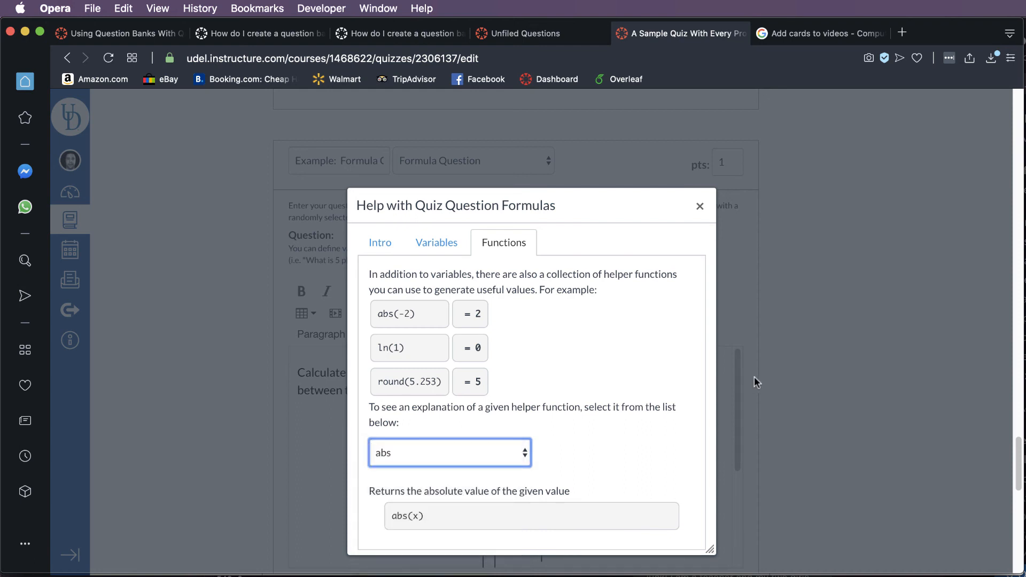
pyautogui.click(469, 454)
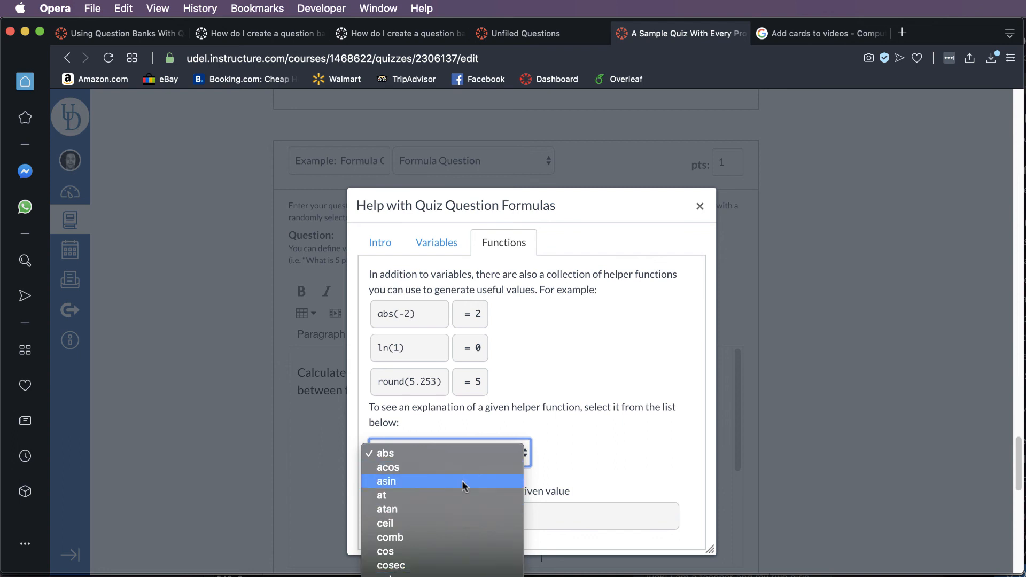
pyautogui.click(638, 421)
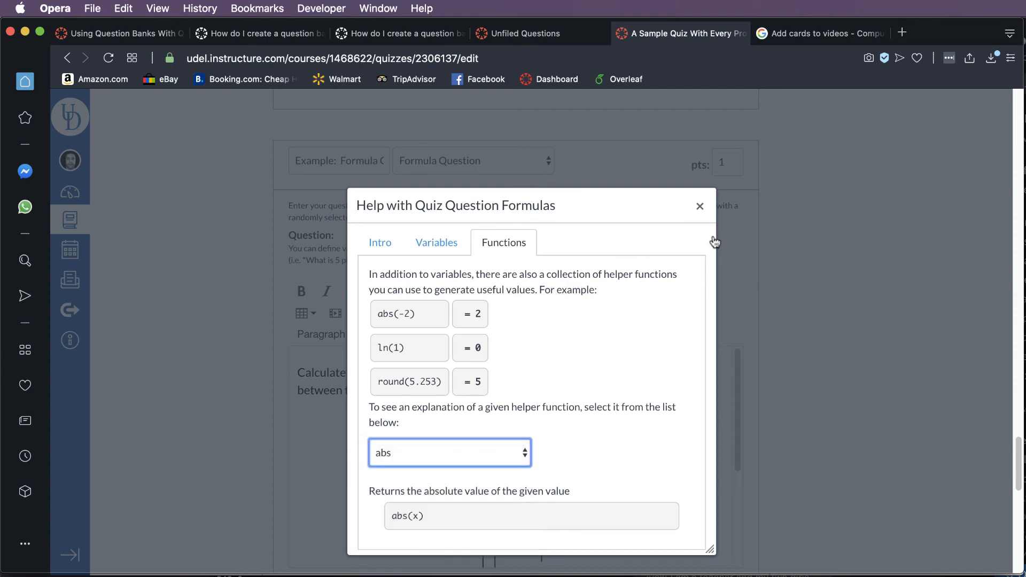
pyautogui.click(700, 206)
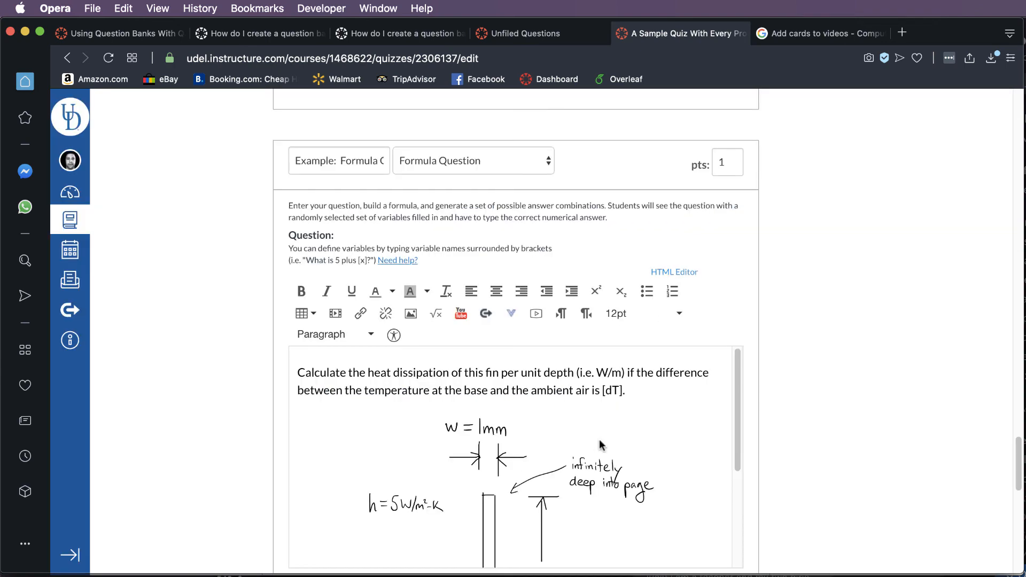
# - Add dT^2 as a second formula in the Formula Definition and delete it again
pyautogui.scroll(3, 695, 432)
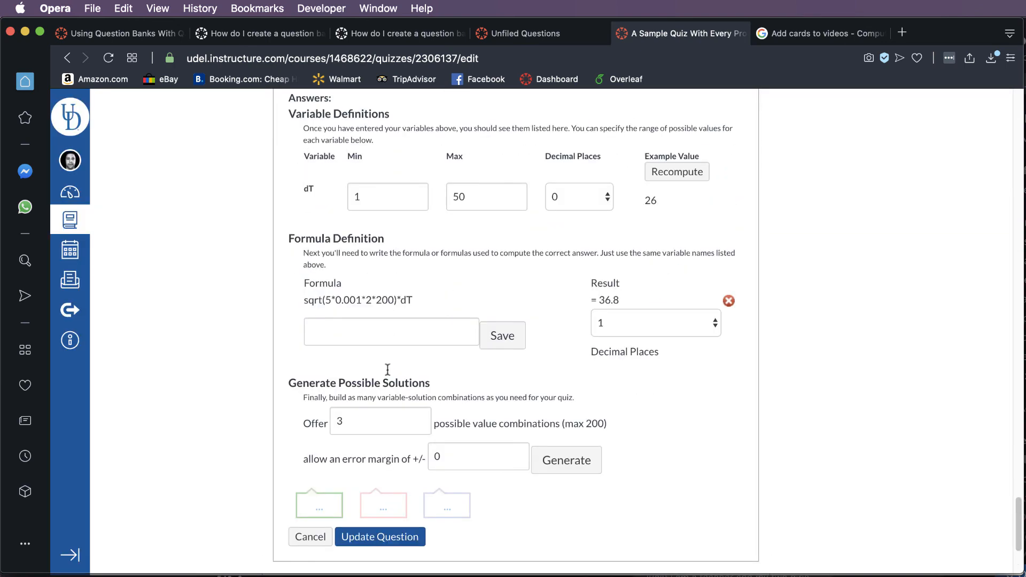
pyautogui.click(374, 342)
pyautogui.write('dT')
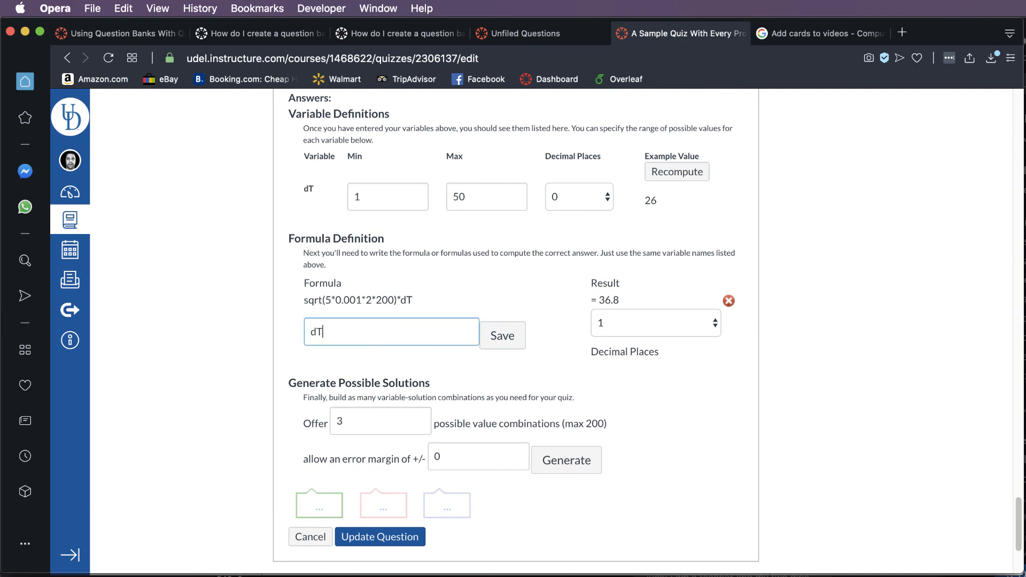
pyautogui.write('^2')
pyautogui.click(517, 345)
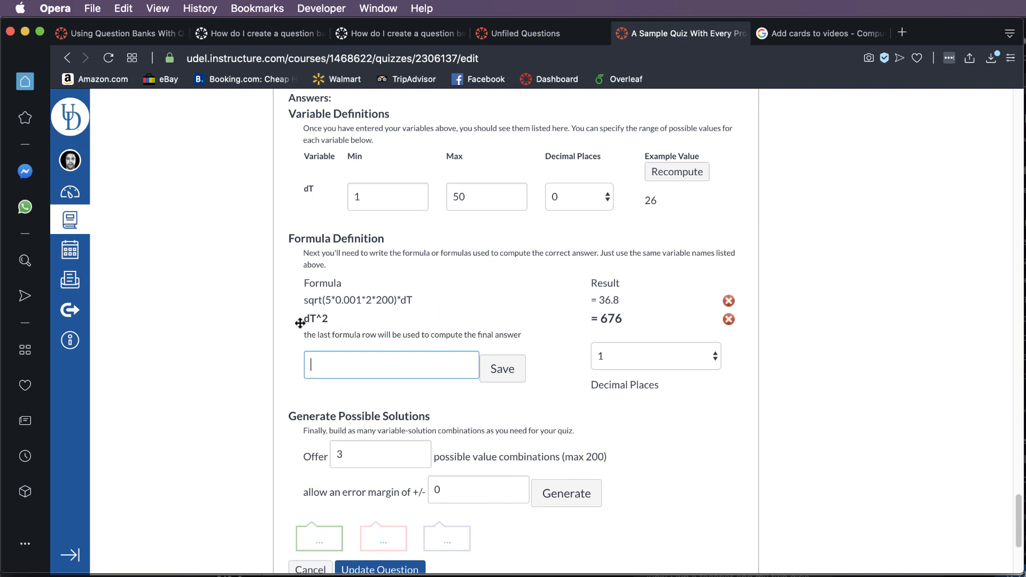
pyautogui.click(728, 319)
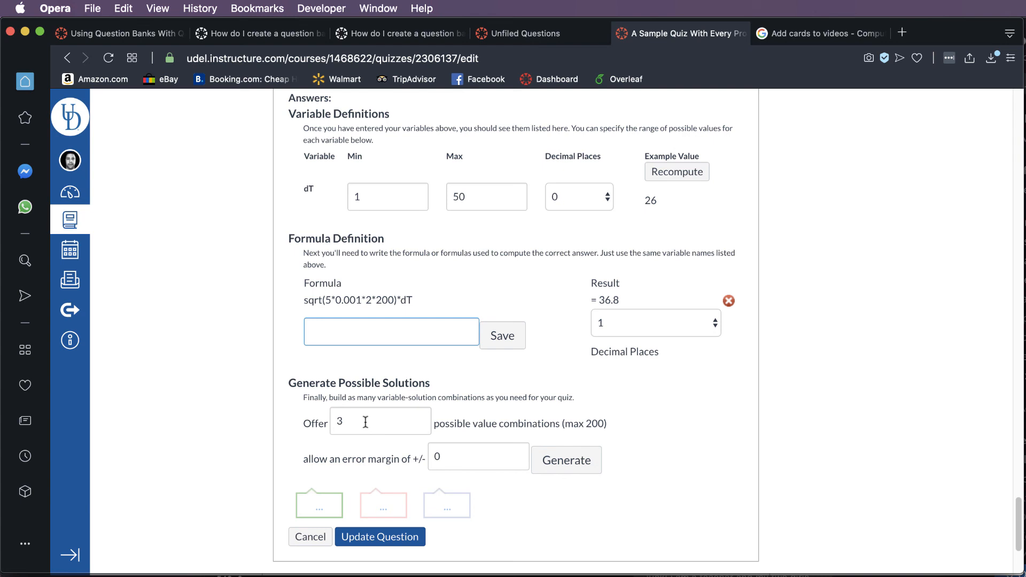
pyautogui.click(699, 448)
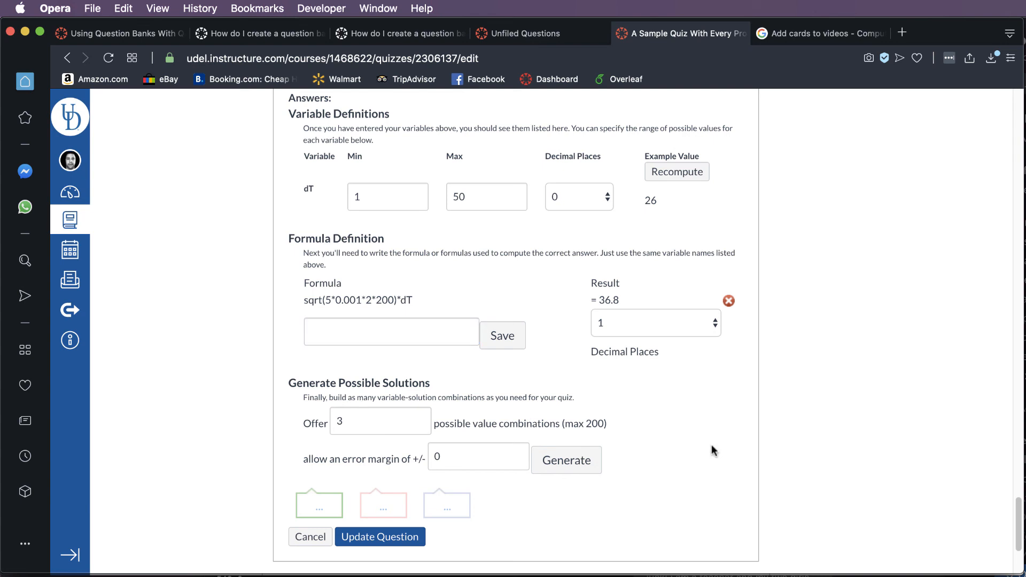
# - Highlight the Generate Possible Solutions instruction, set the possible value combinations to 5 and generate the solutions
pyautogui.scroll(1, 712, 450)
pyautogui.scroll(-1, 712, 451)
pyautogui.moveTo(308, 397); pyautogui.dragTo(582, 400)
pyautogui.click(582, 399)
pyautogui.click(395, 424)
pyautogui.press('BackSpace')
pyautogui.write('5')
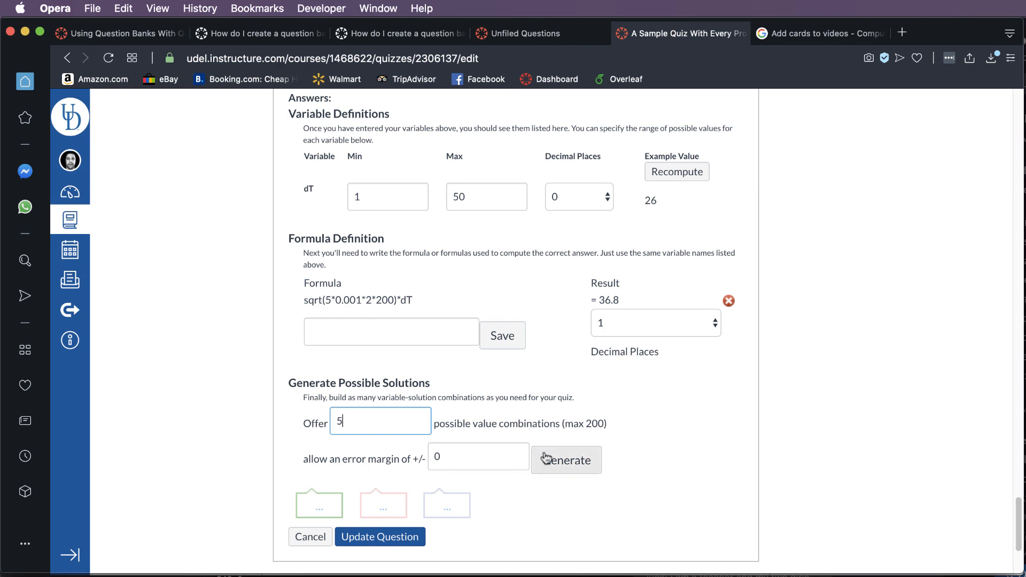
pyautogui.click(564, 462)
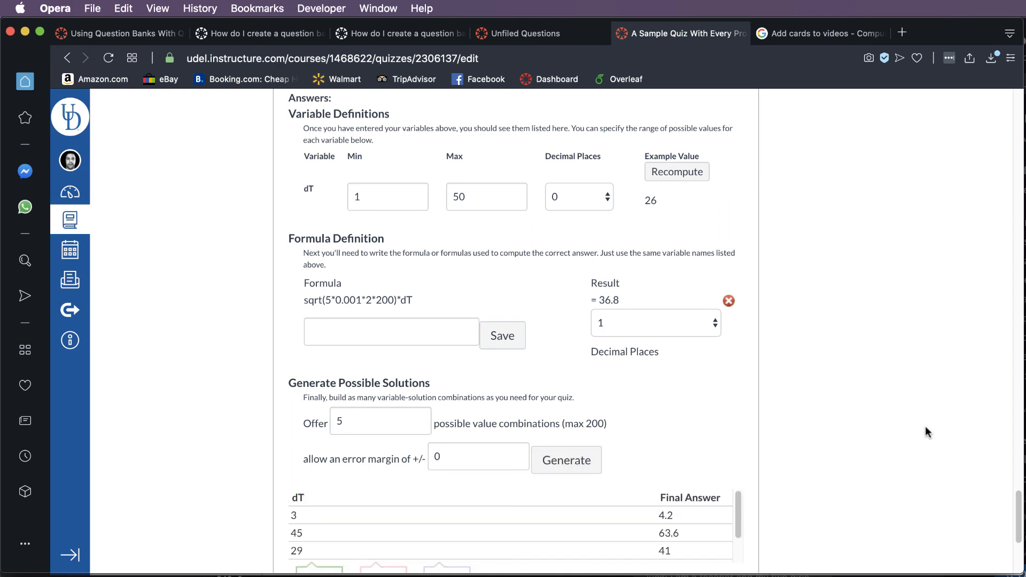
# - Review the generated dT values with their final answers and update the formula question
pyautogui.scroll(-5, 561, 441)
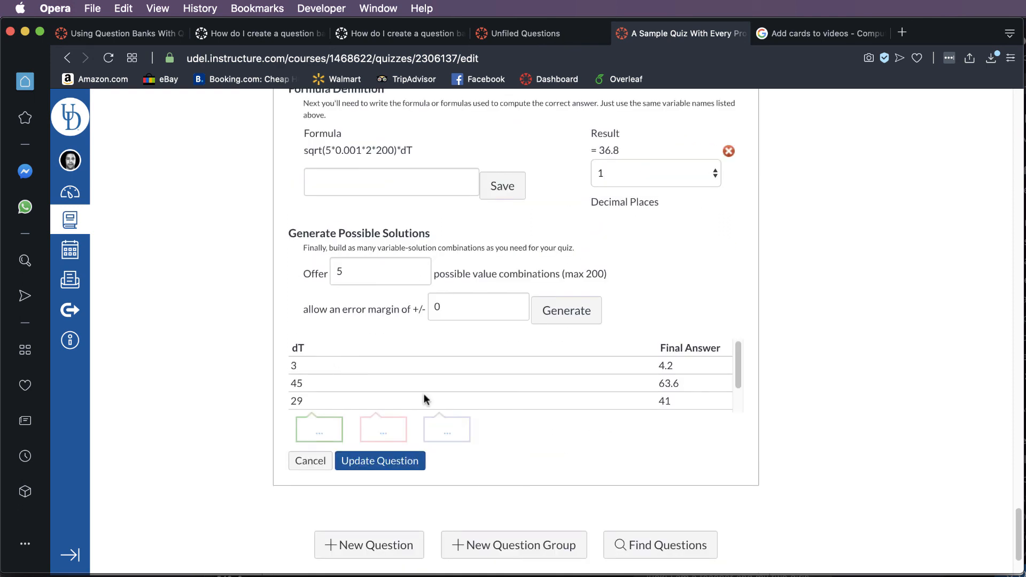
pyautogui.moveTo(738, 361)
pyautogui.mouseDown()
pyautogui.moveTo(737, 404)
pyautogui.moveTo(738, 369)
pyautogui.mouseUp()
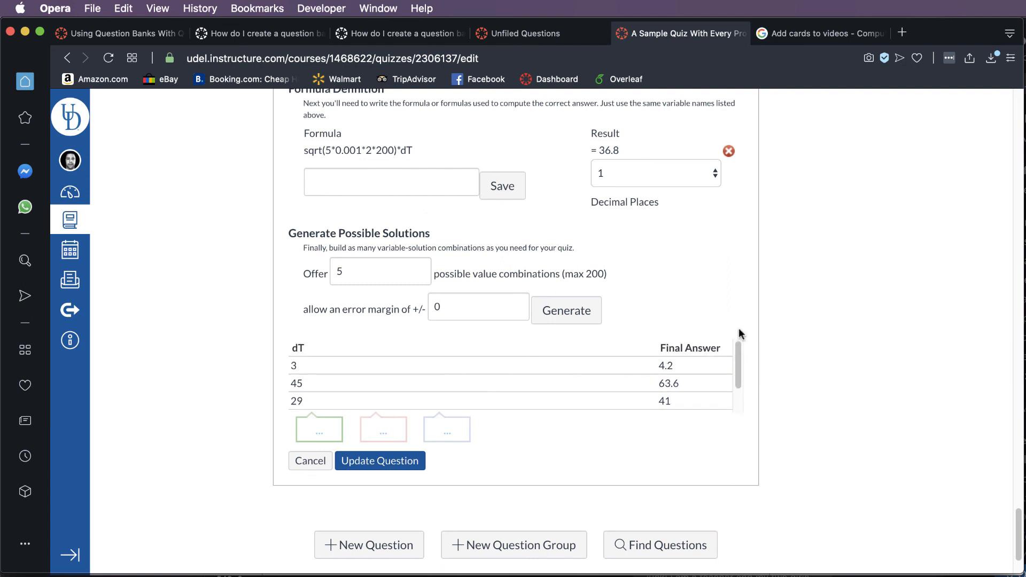
pyautogui.click(406, 466)
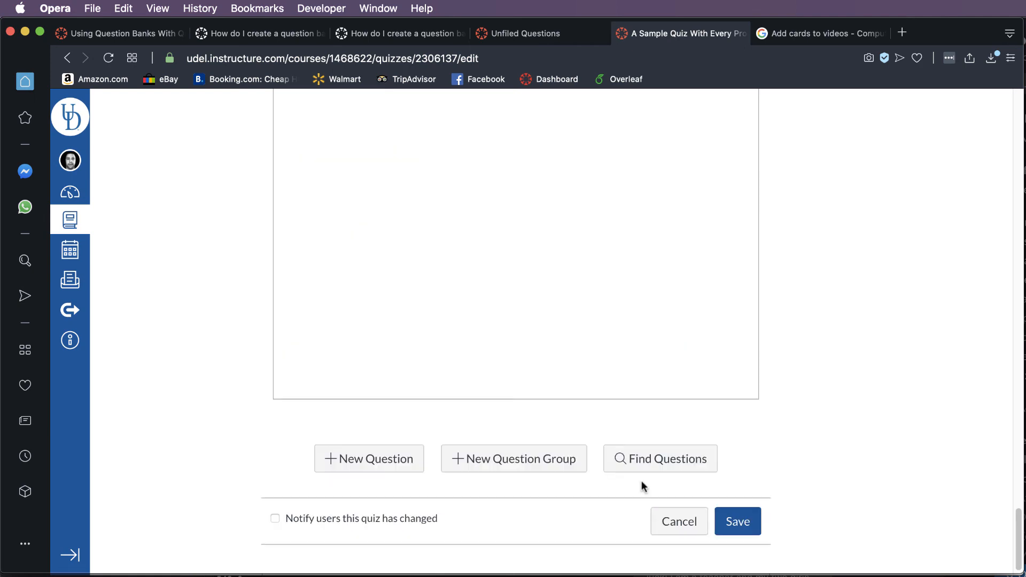
# - Reopen the formula question for editing and examine its text, variable definitions, formula and generated solutions
pyautogui.scroll(5, 870, 428)
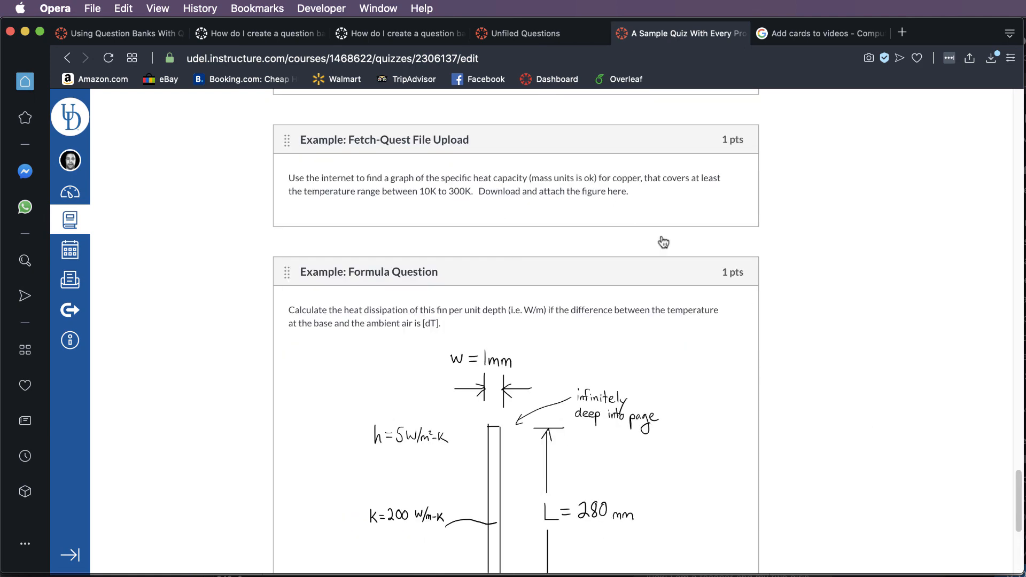
pyautogui.click(733, 300)
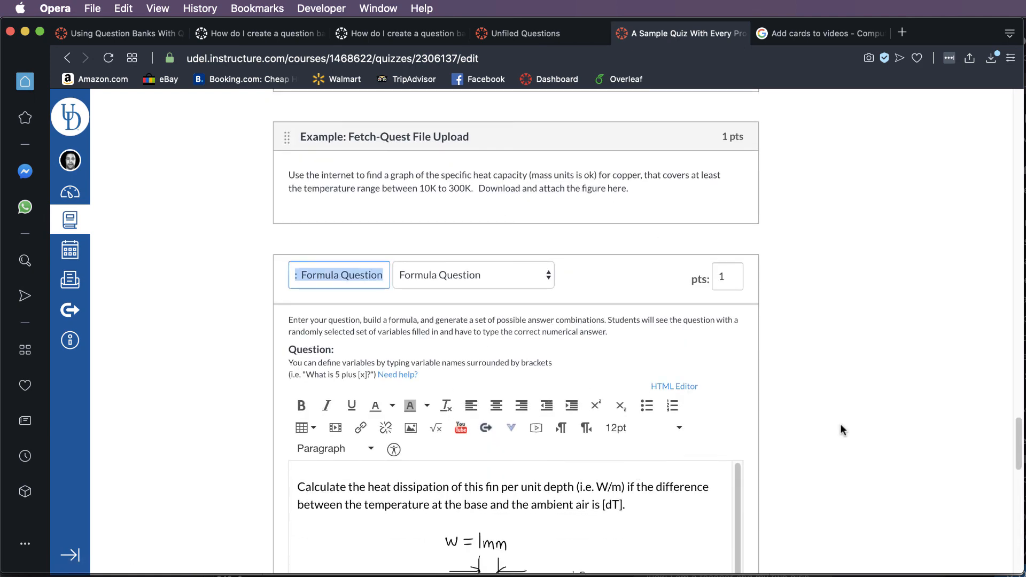
pyautogui.scroll(-7, 812, 406)
pyautogui.scroll(-4, 841, 430)
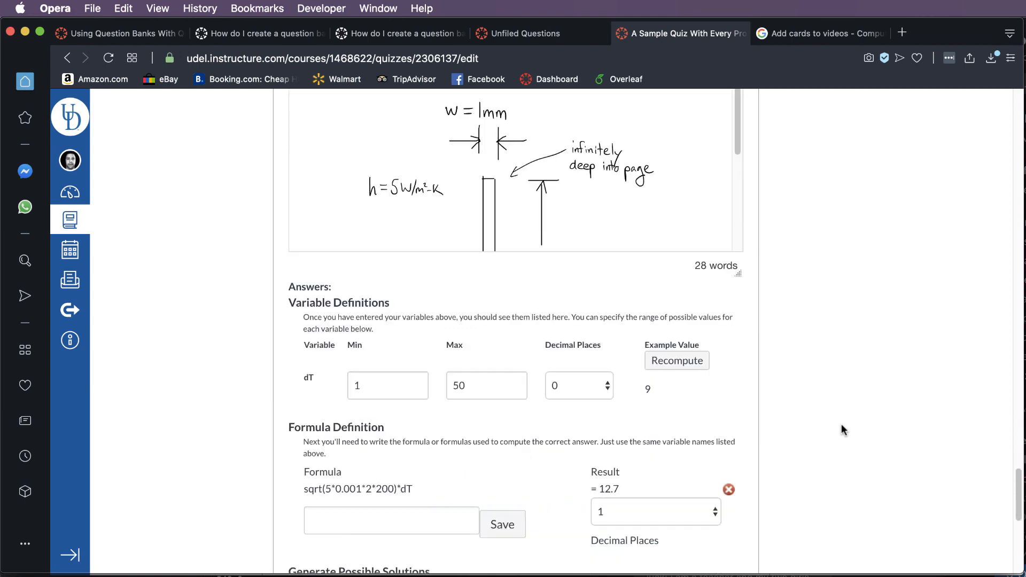
pyautogui.scroll(-2, 841, 430)
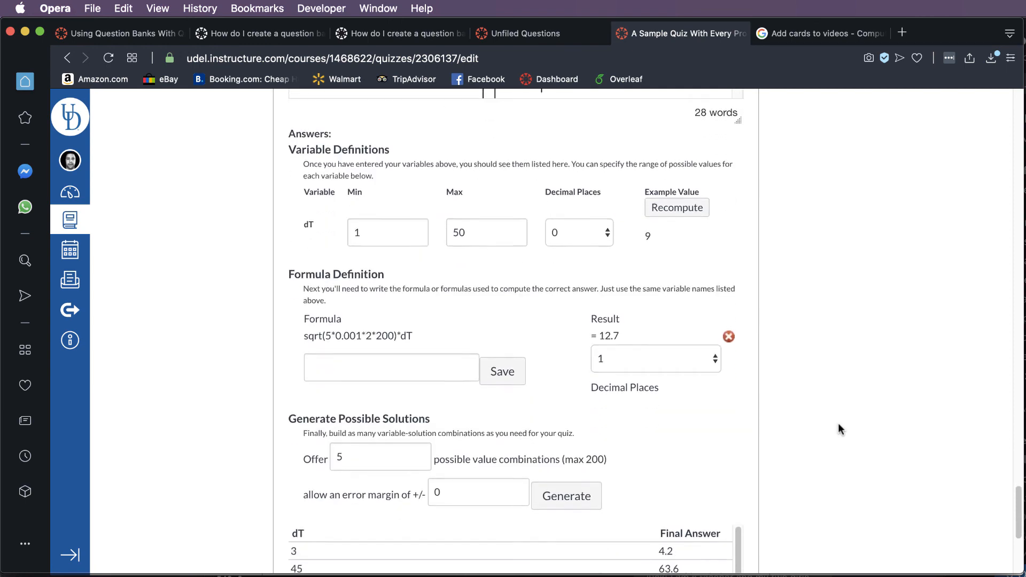
pyautogui.scroll(11, 841, 430)
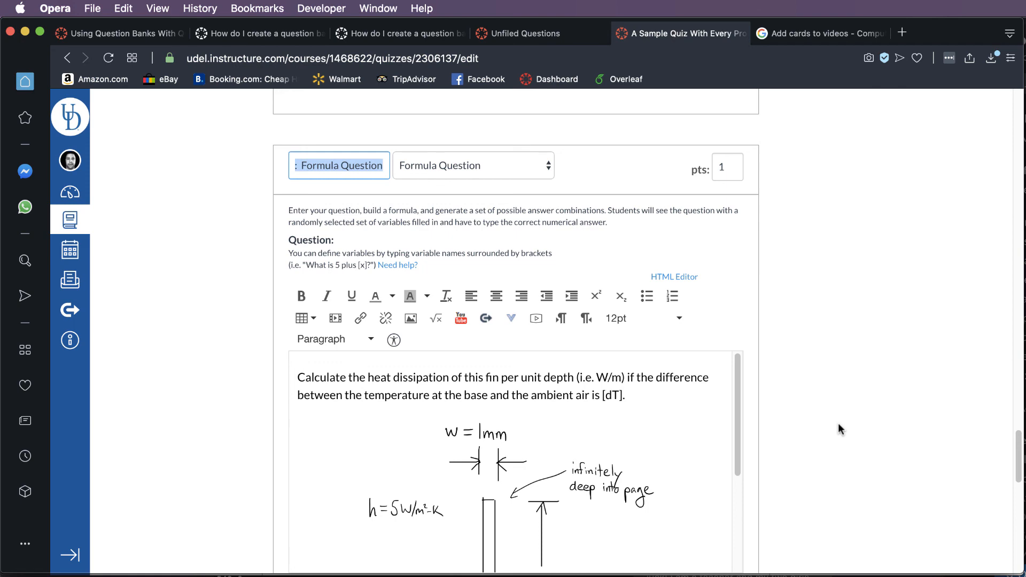
pyautogui.scroll(-6, 841, 429)
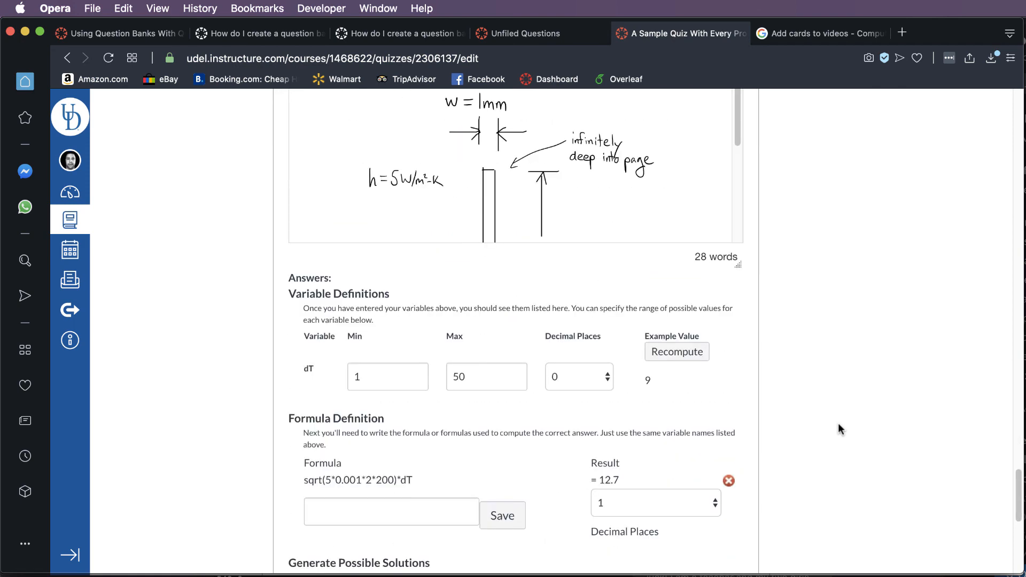
pyautogui.scroll(-1, 842, 429)
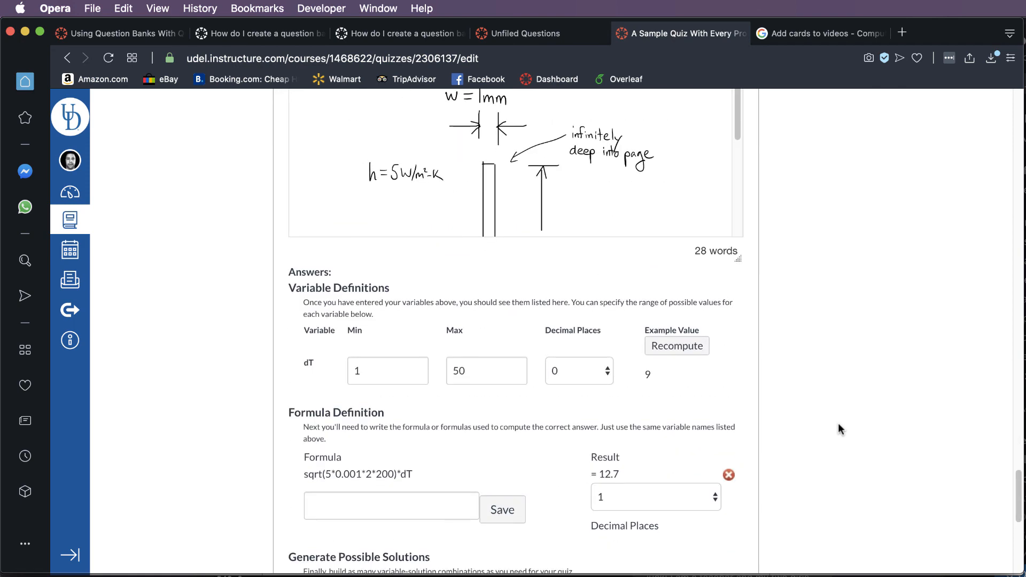
# - Review the formula question's dT variable definition, formula and generated solutions down to the end of its editor
pyautogui.scroll(-2, 839, 426)
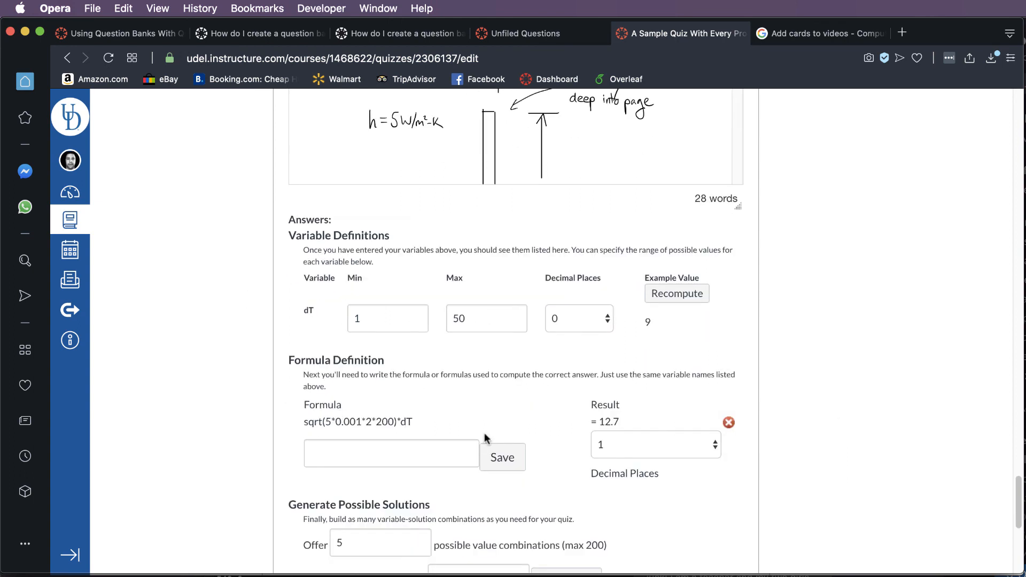
pyautogui.scroll(-1, 855, 439)
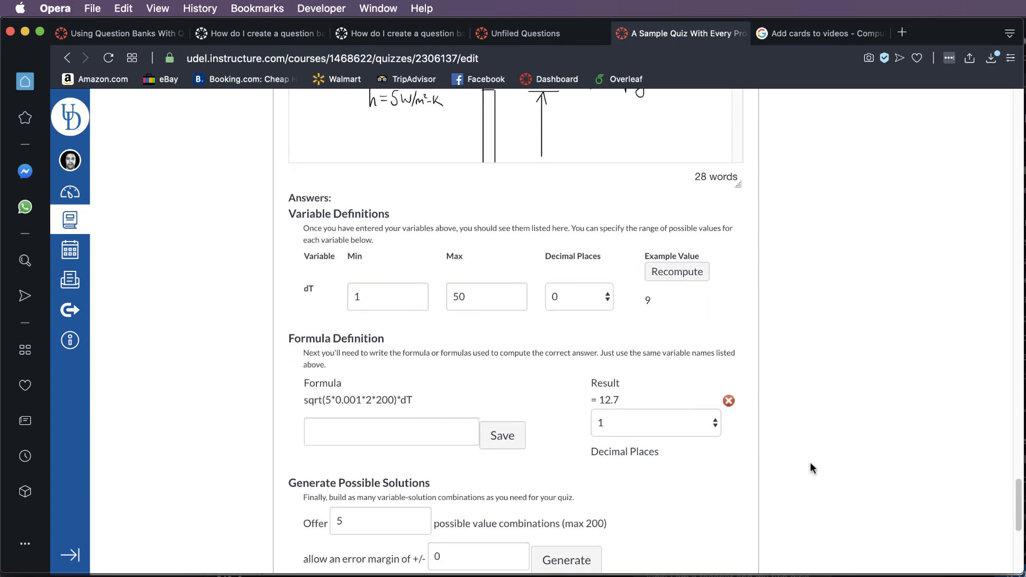
pyautogui.scroll(-6, 817, 463)
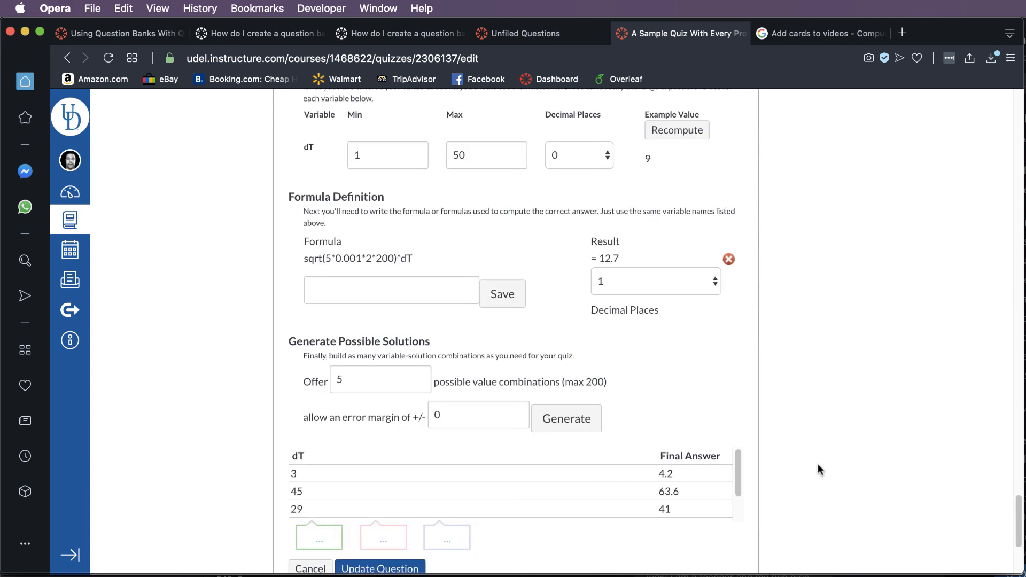
pyautogui.scroll(-1, 816, 464)
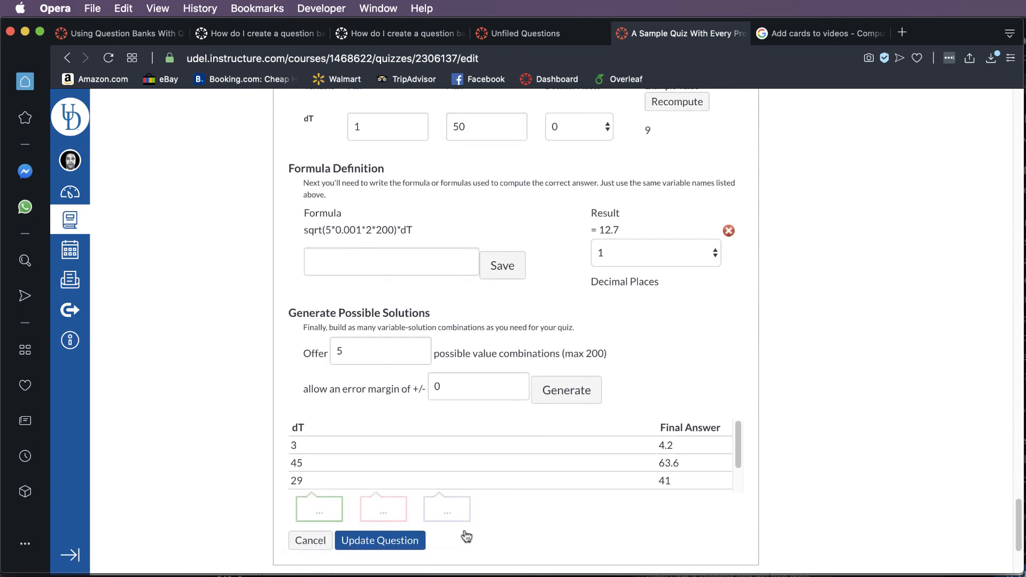
pyautogui.click(399, 541)
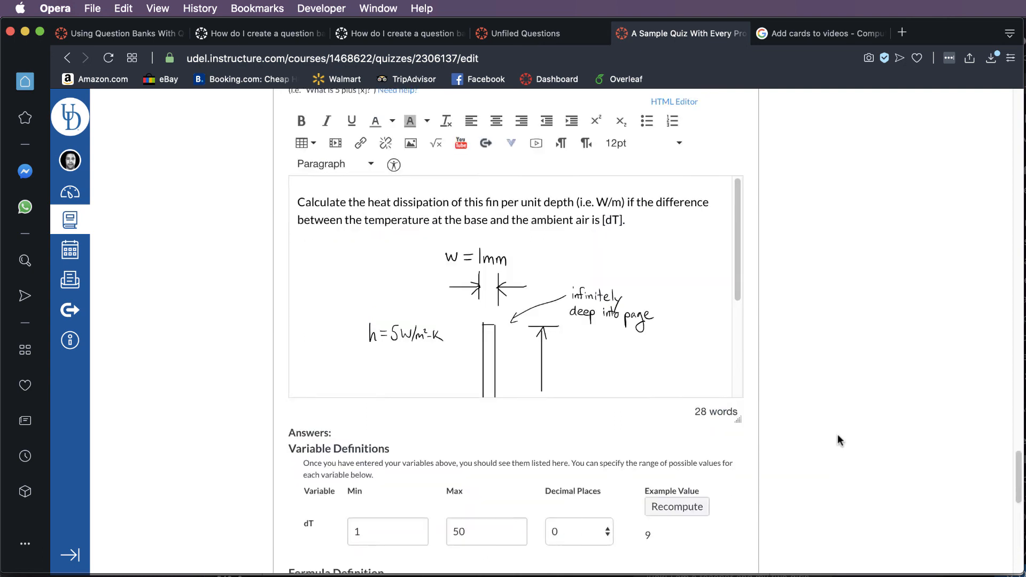
# - Add the unit K directly after [dT] at the end of the formula question's text
pyautogui.click(624, 379)
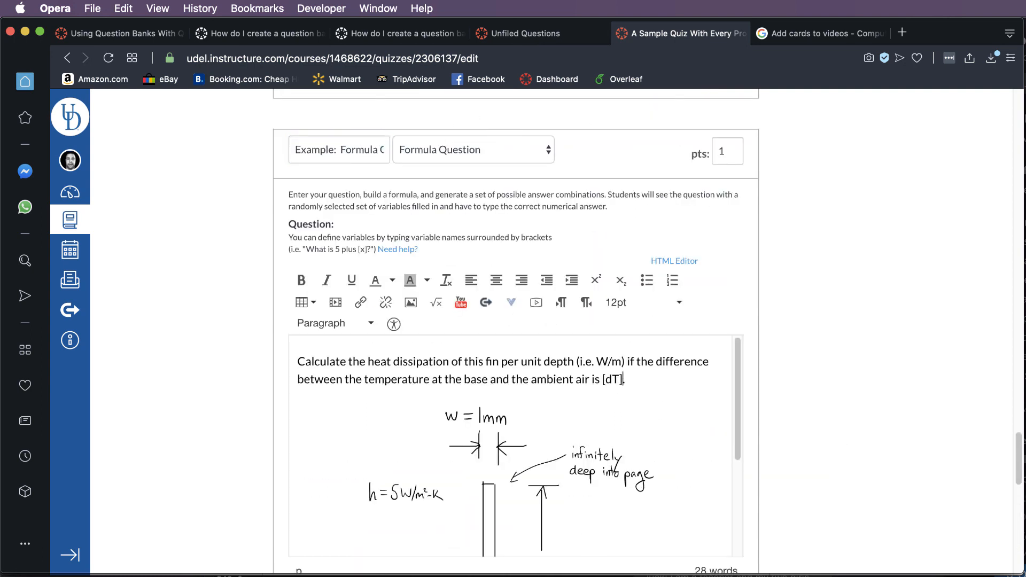
pyautogui.press('BackSpace')
pyautogui.write('K')
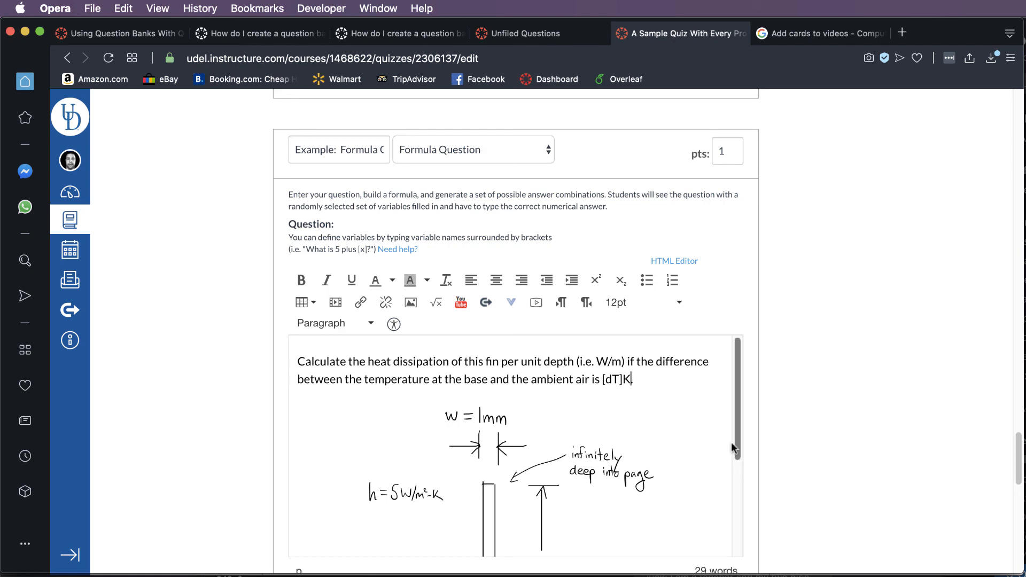
# - Update the formula question and save the whole quiz
pyautogui.scroll(-6, 882, 467)
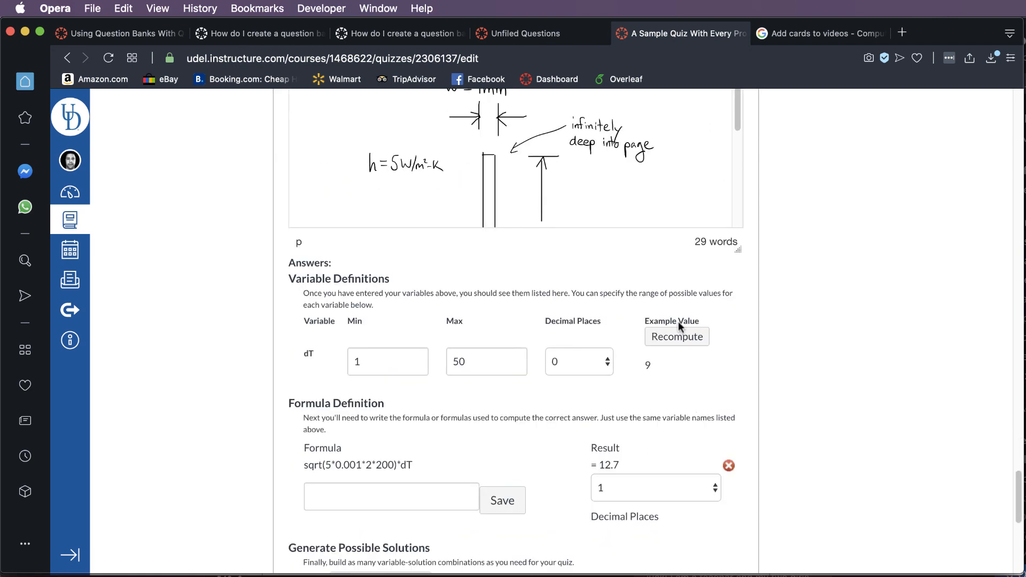
pyautogui.scroll(-4, 759, 336)
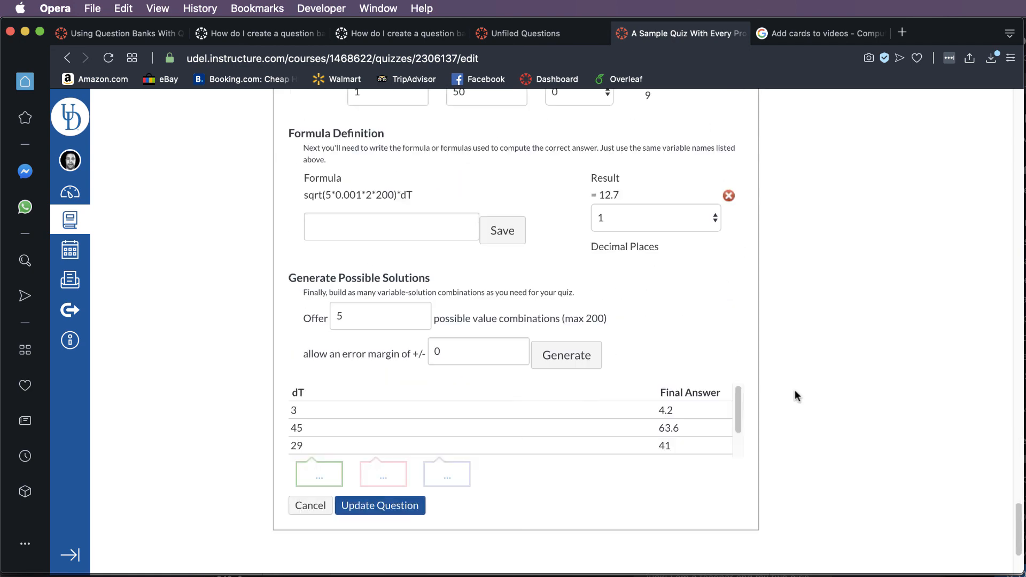
pyautogui.click(382, 502)
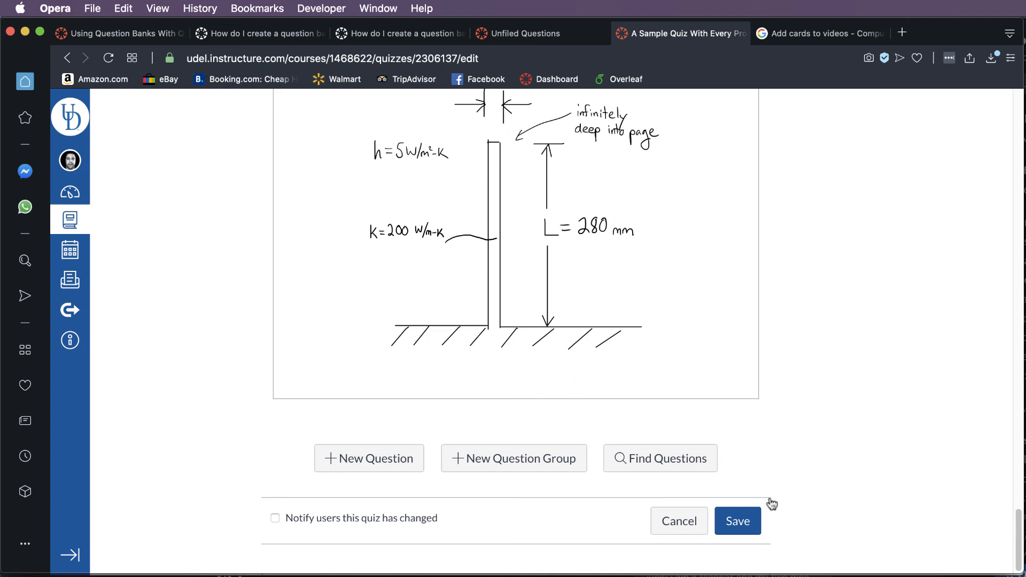
pyautogui.click(739, 527)
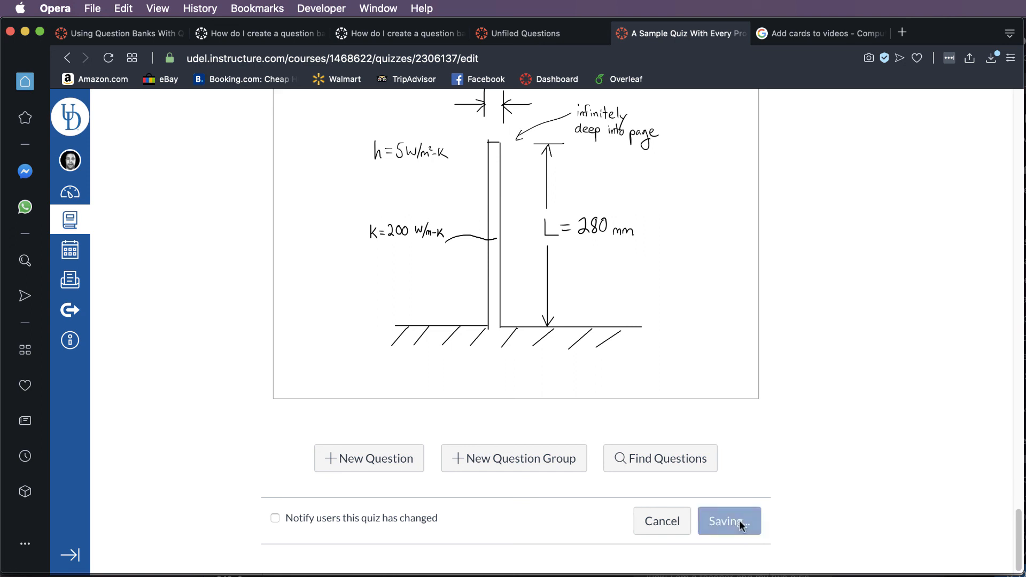